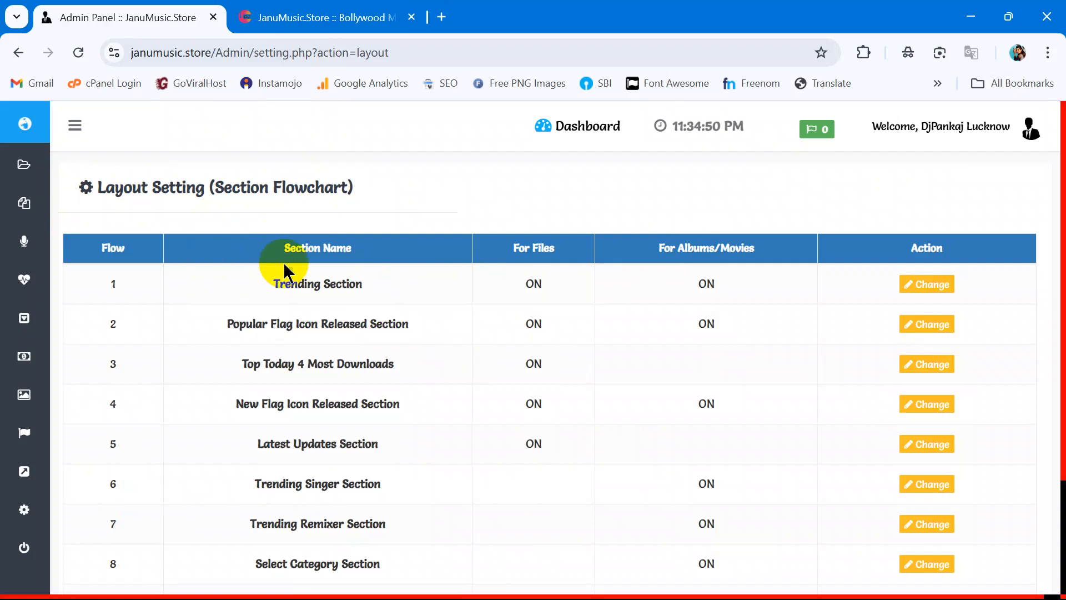
- Review the section order and the file and album states in the Layout Setting flowchart
scroll(291, 288, down, 1)
scroll(234, 249, up, 1)
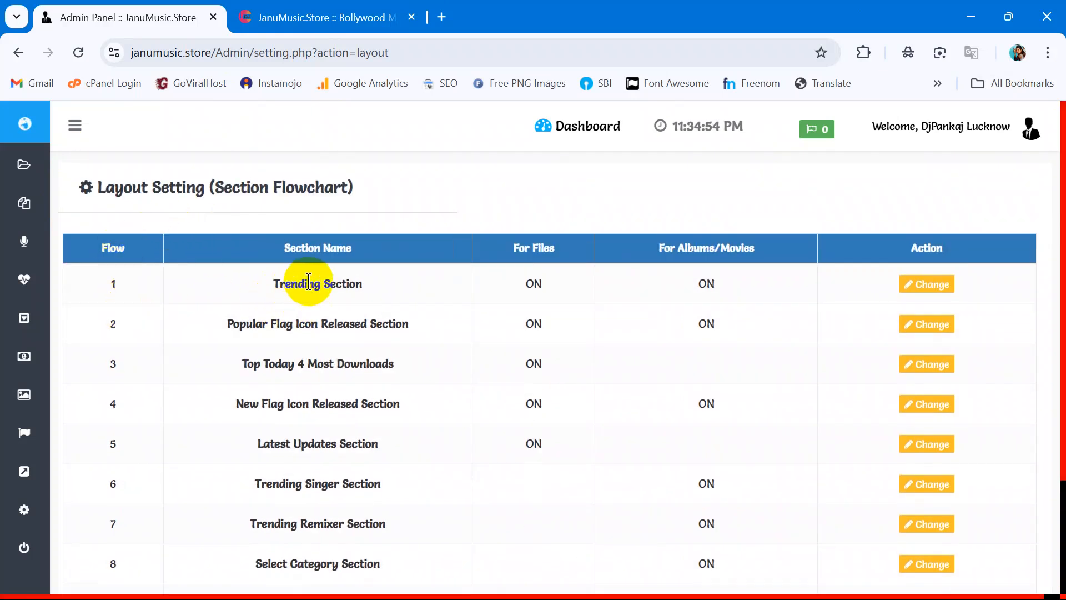
scroll(305, 325, down, 2)
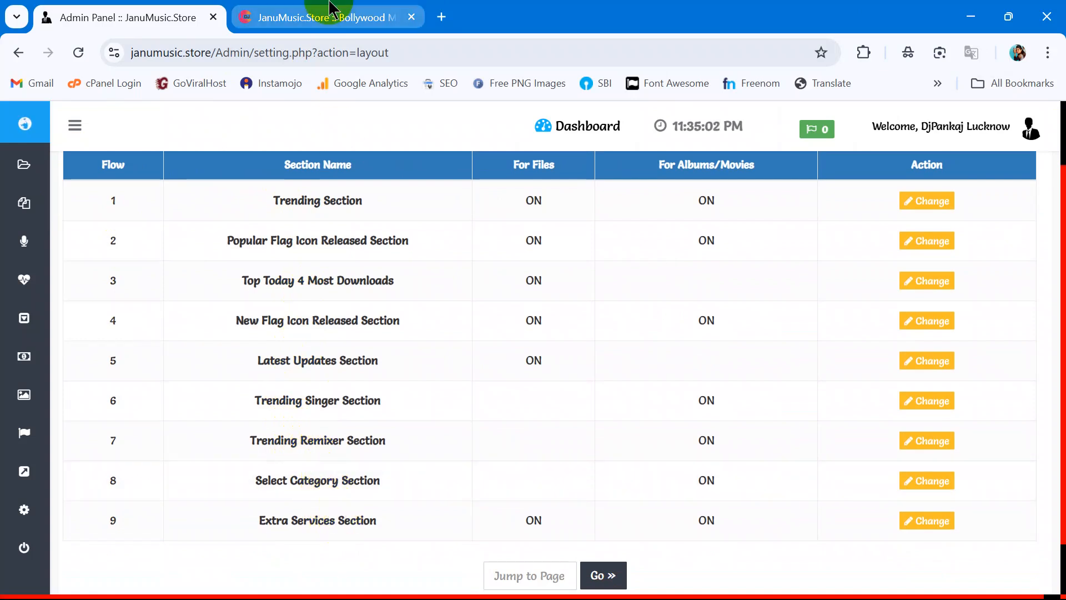
- Switch to the public JanuMusic.Store home page and examine its sections from Trending Songs down to Albums Categories
click(322, 17)
scroll(311, 249, up, 15)
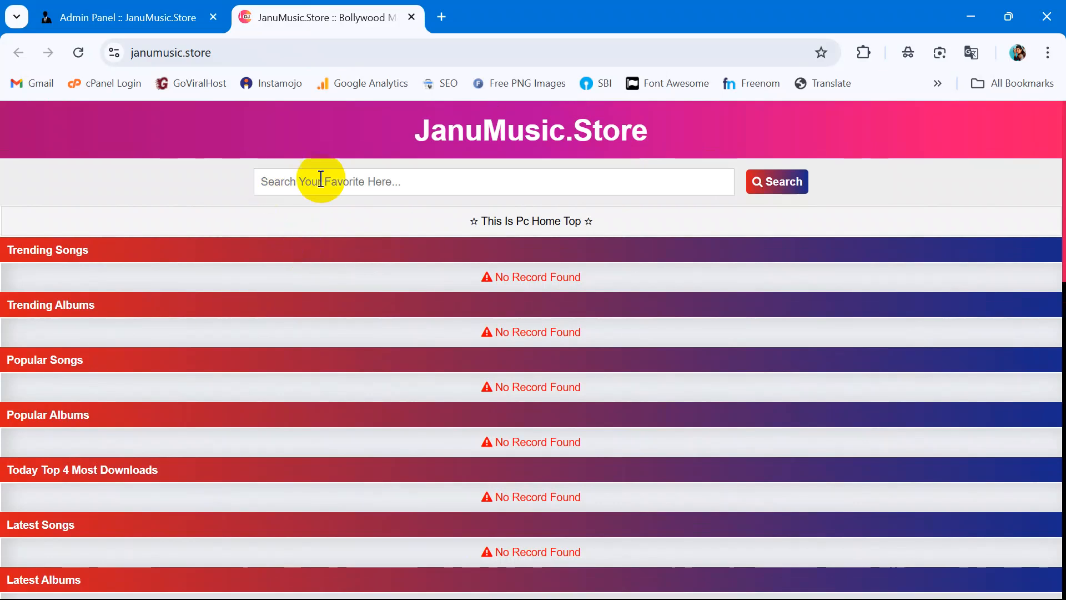
click(507, 138)
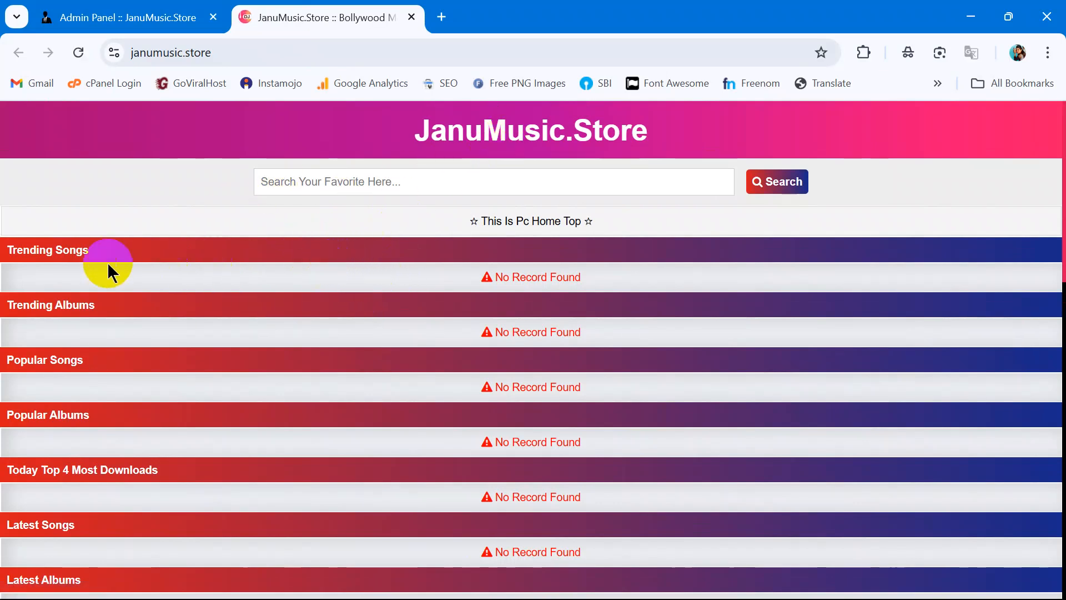
scroll(102, 260, down, 2)
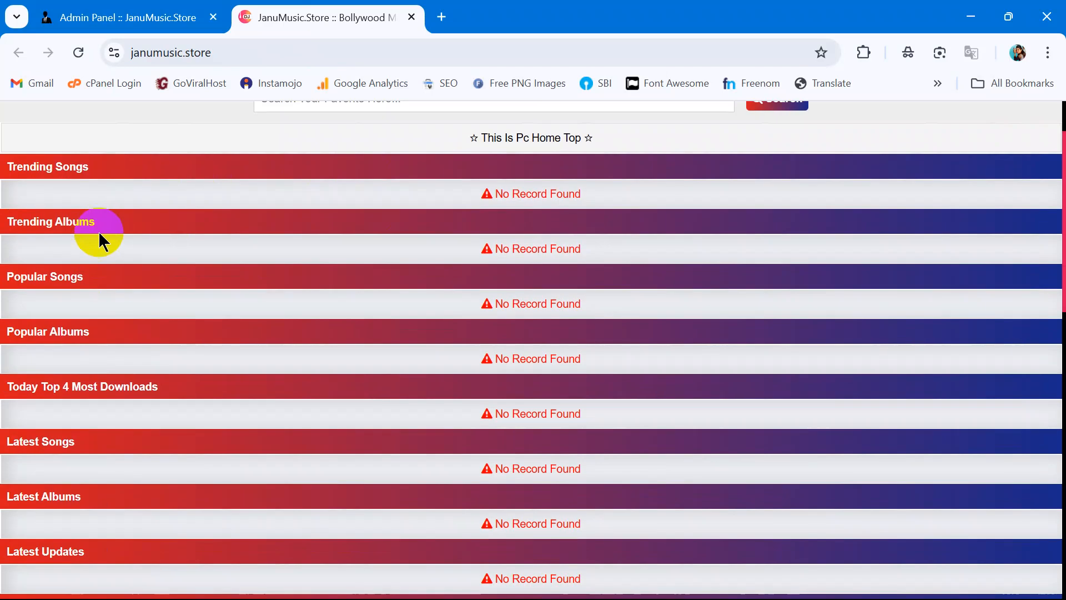
scroll(135, 301, down, 5)
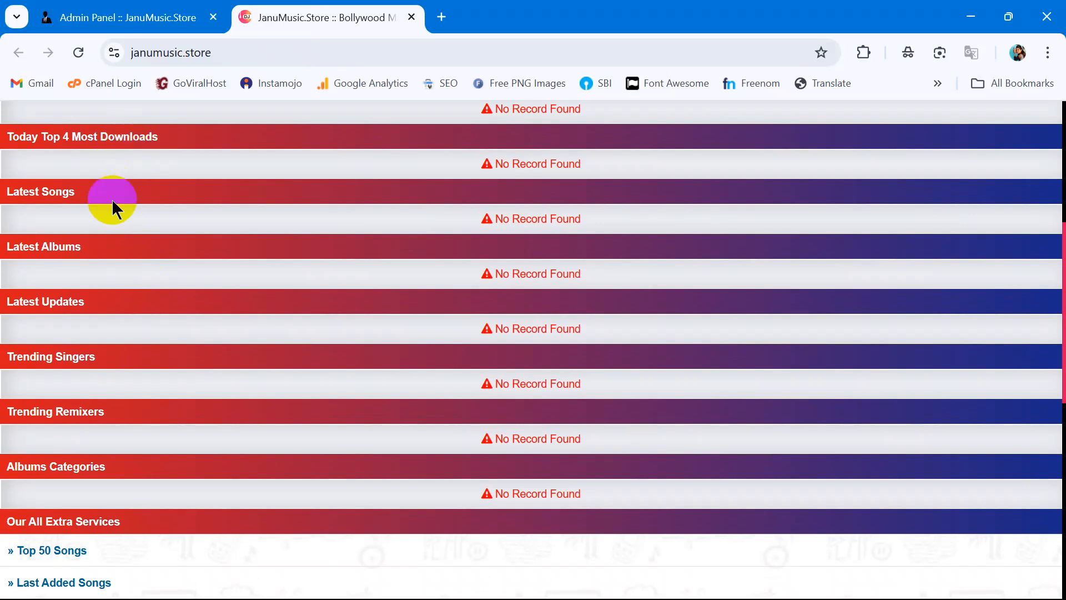
scroll(114, 233, down, 2)
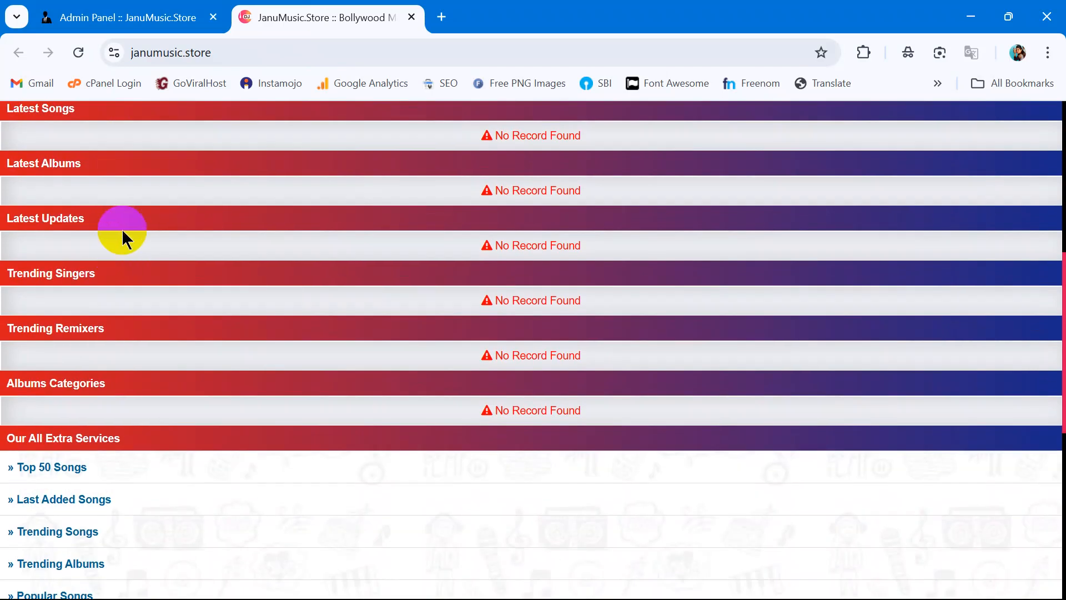
scroll(122, 244, down, 1)
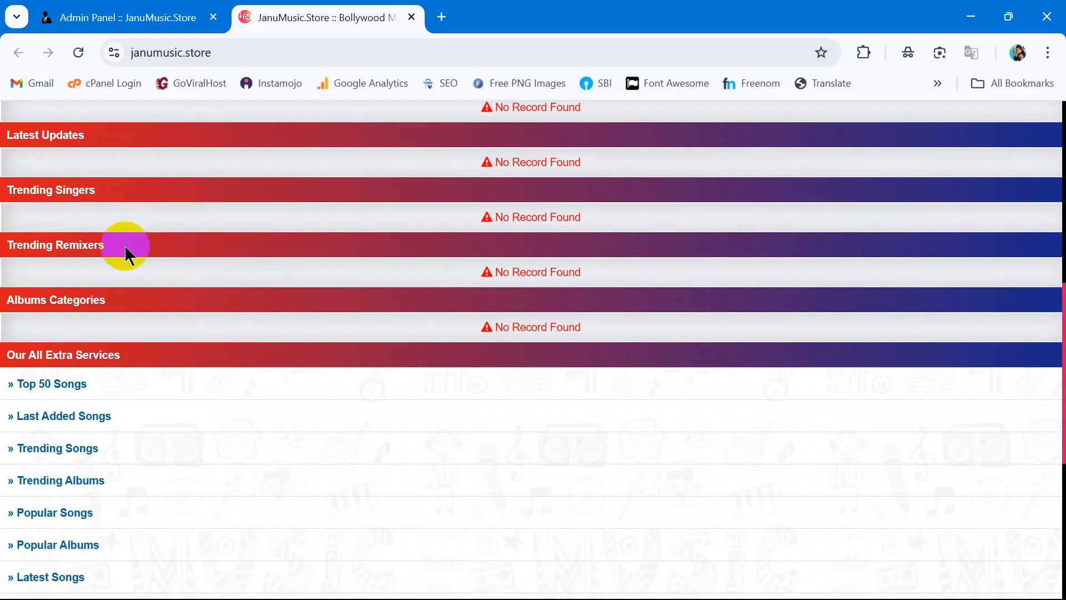
scroll(133, 311, down, 1)
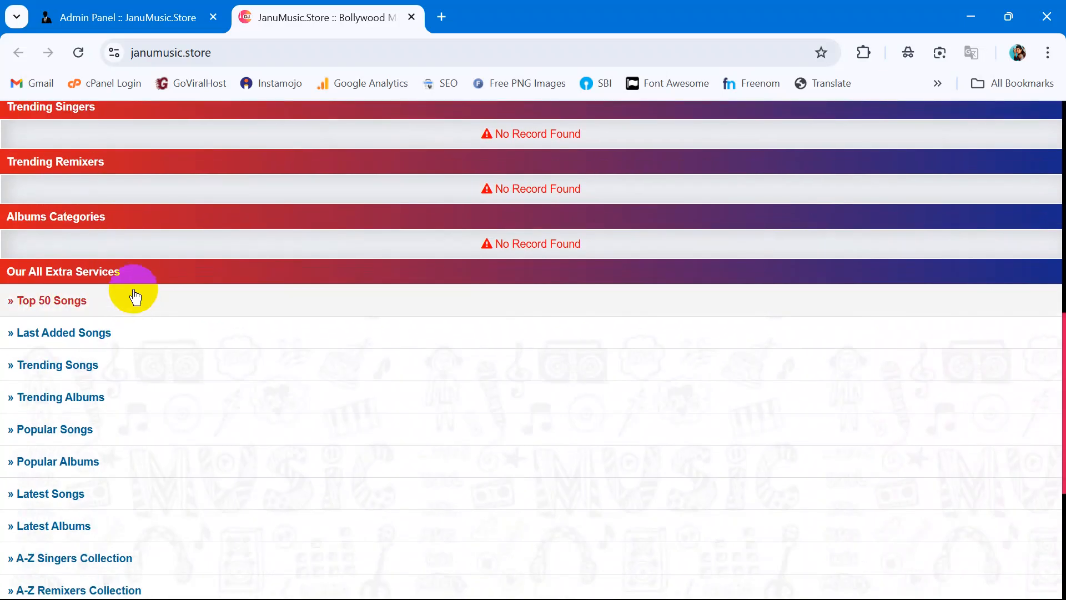
- Examine the links under Our All Extra Services on the home page, from Top 50 Songs to the footer
scroll(118, 278, down, 1)
scroll(136, 200, down, 1)
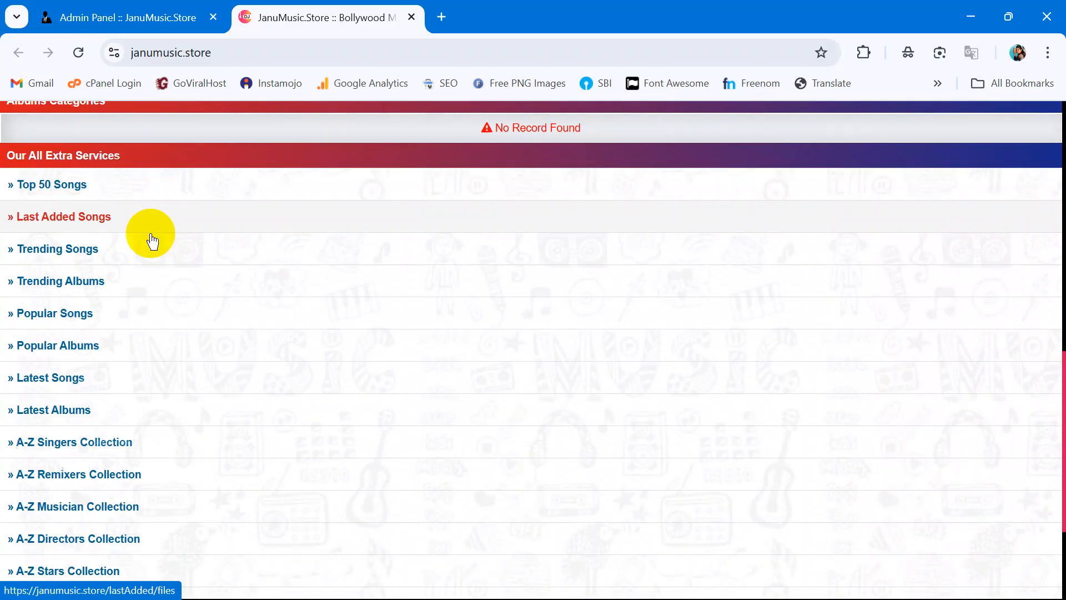
scroll(145, 175, up, 1)
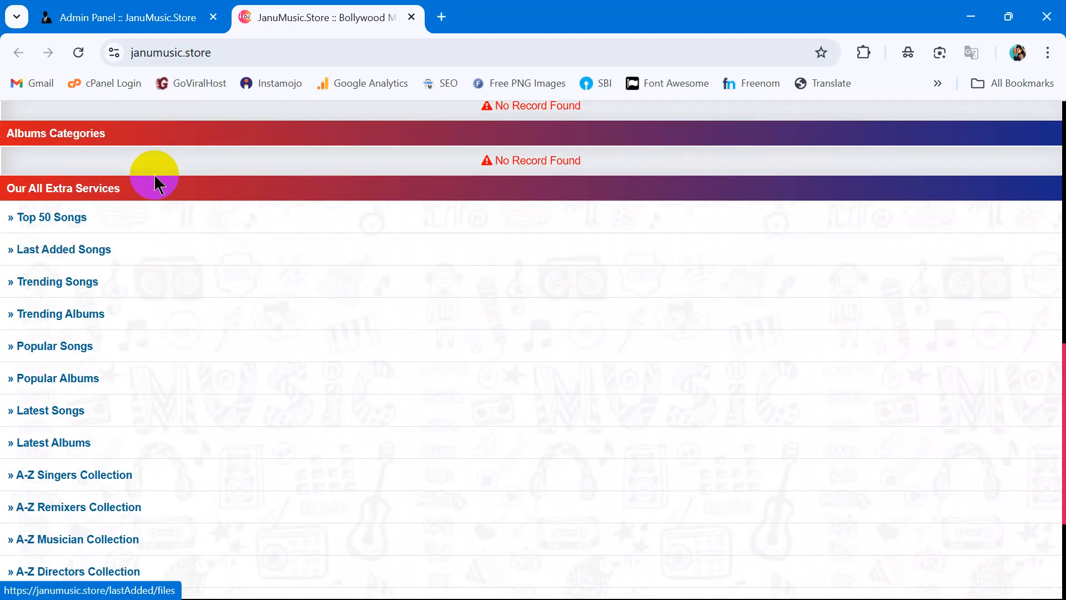
scroll(125, 225, down, 1)
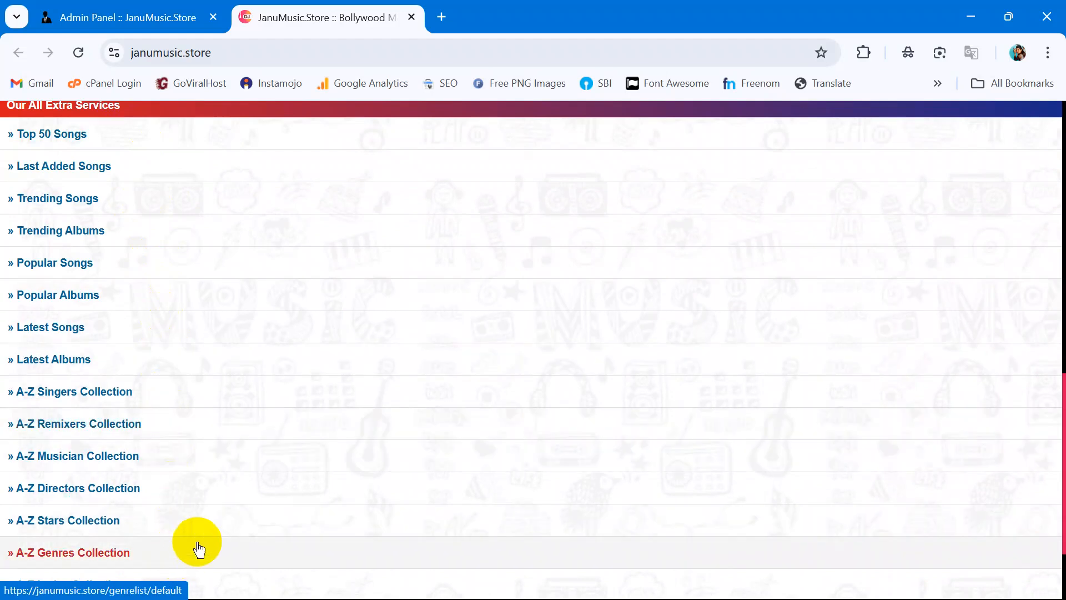
scroll(211, 439, up, 3)
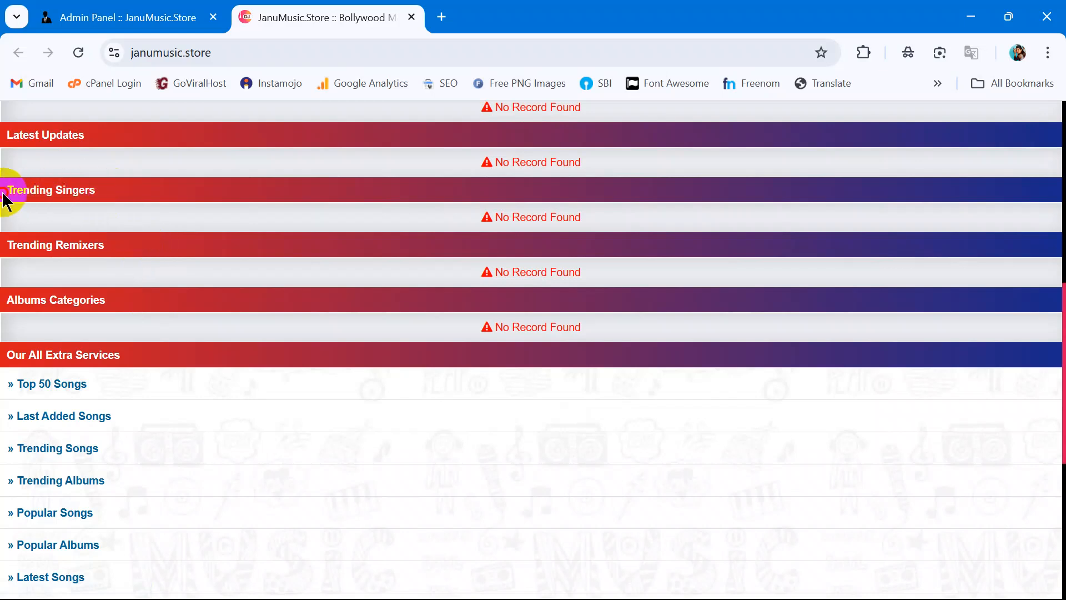
scroll(110, 214, up, 1)
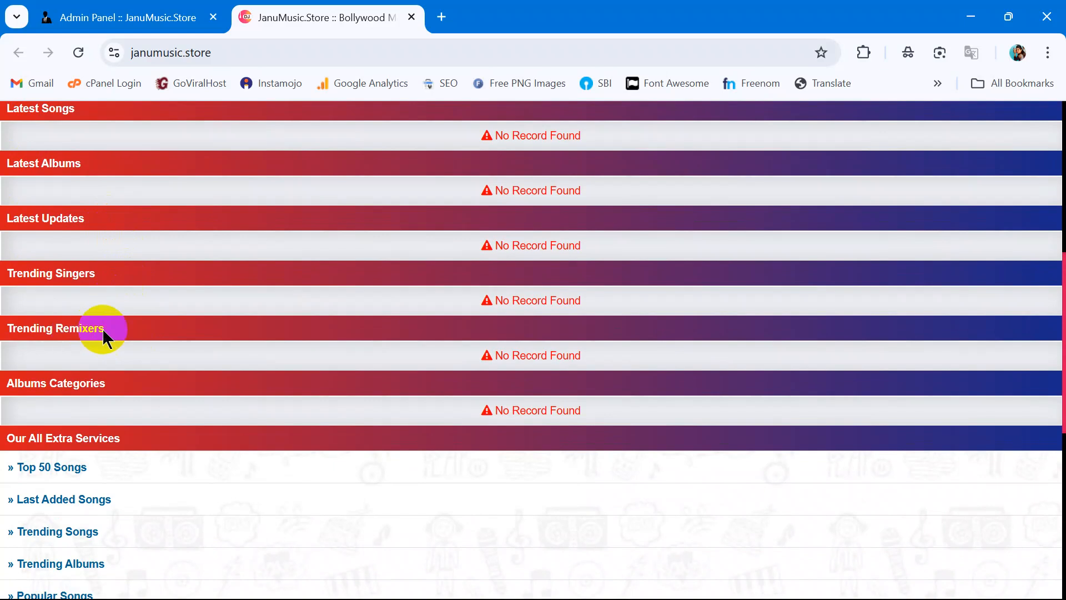
scroll(102, 328, down, 5)
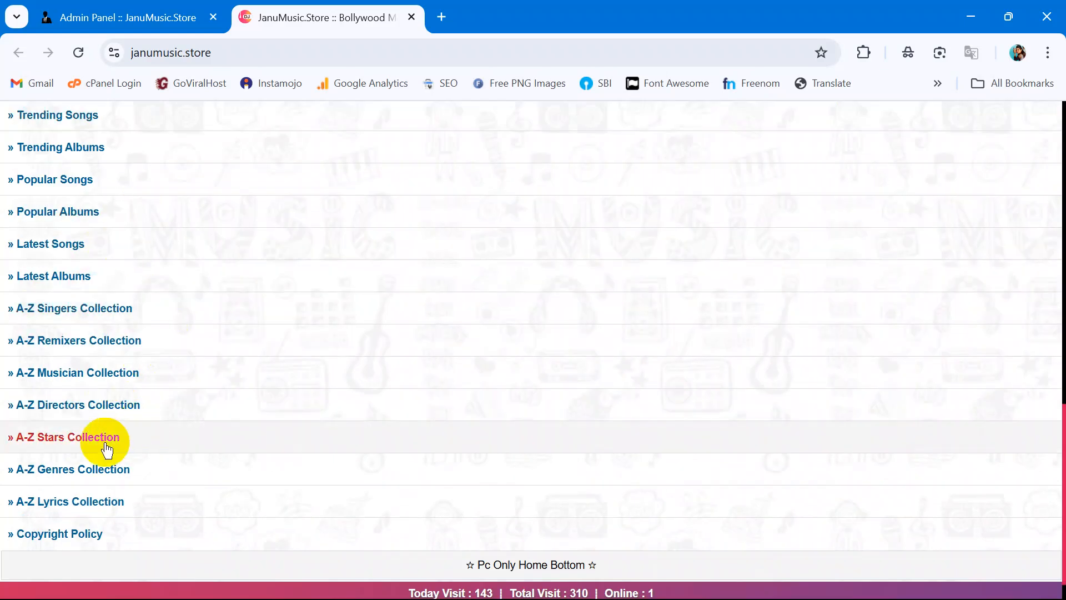
scroll(107, 450, down, 1)
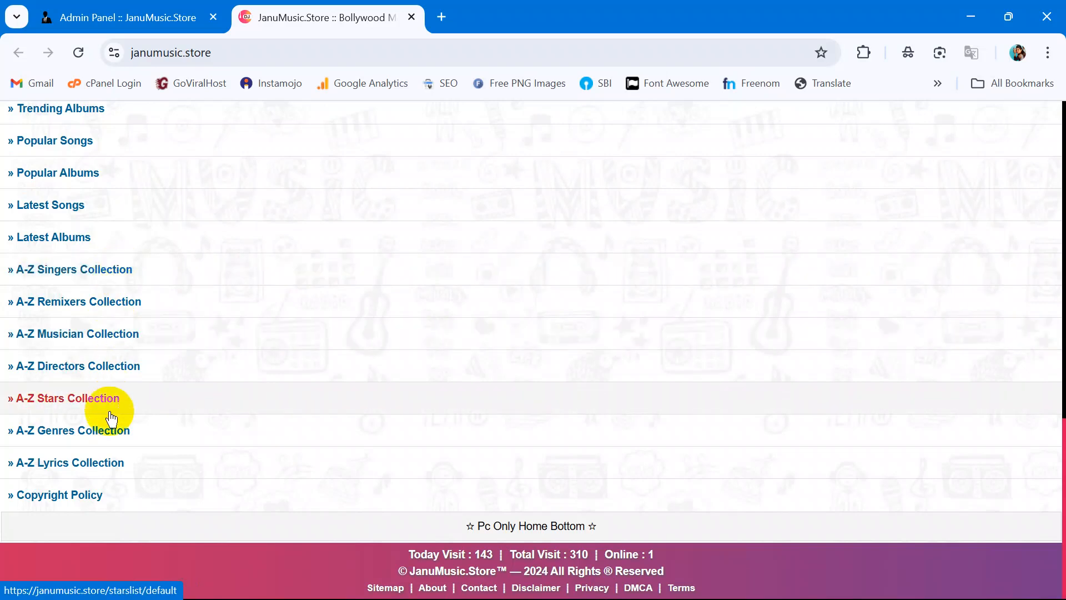
scroll(111, 283, up, 1)
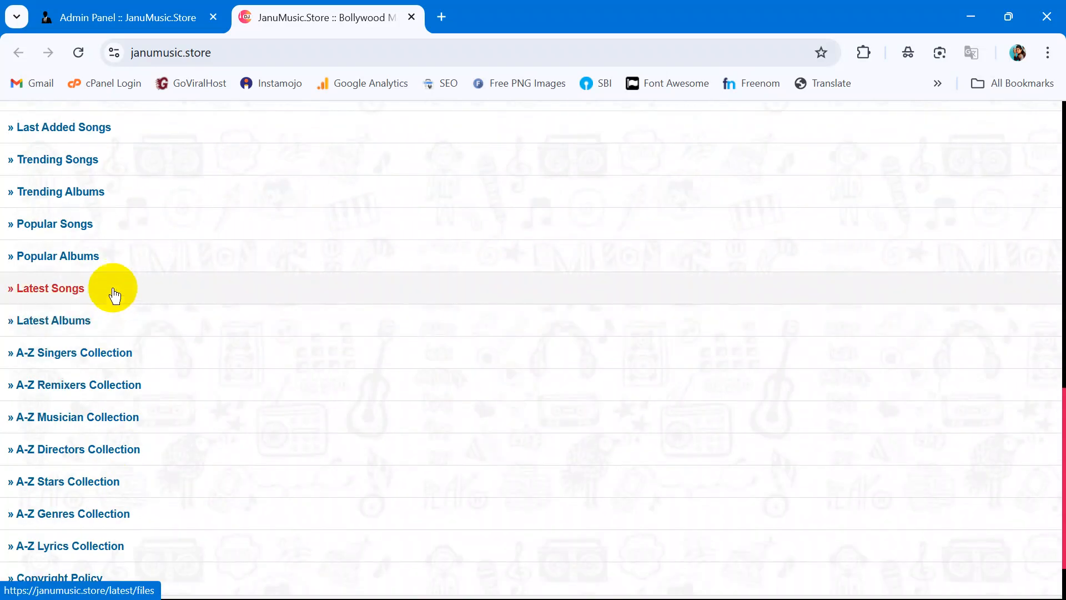
scroll(113, 291, up, 1)
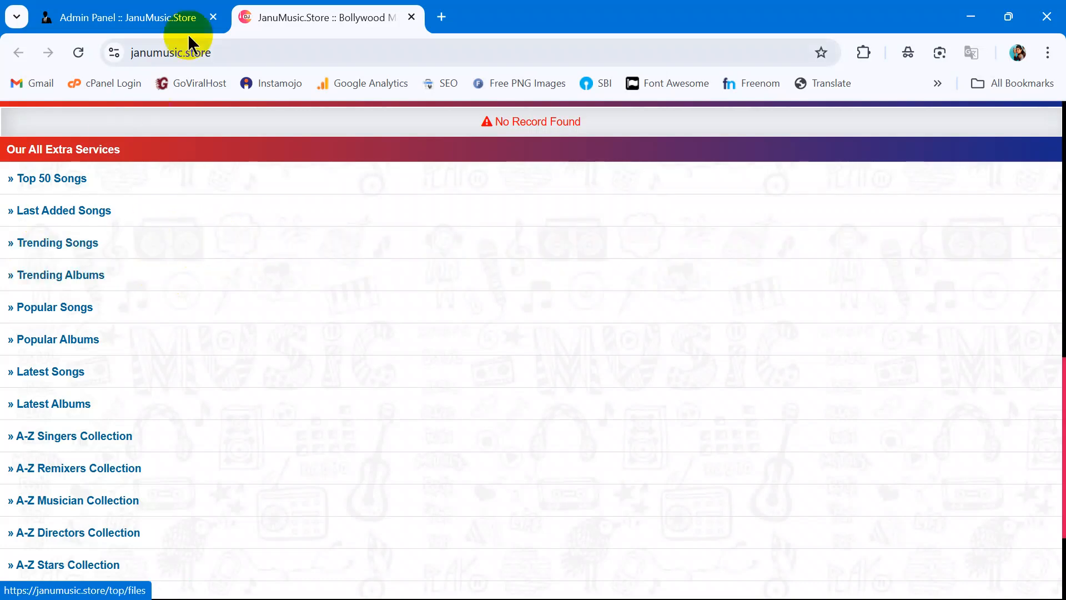
- Open the Extra Services list in the admin panel and read through its service names, descriptions and external links
click(139, 17)
mouse_move(67, 428)
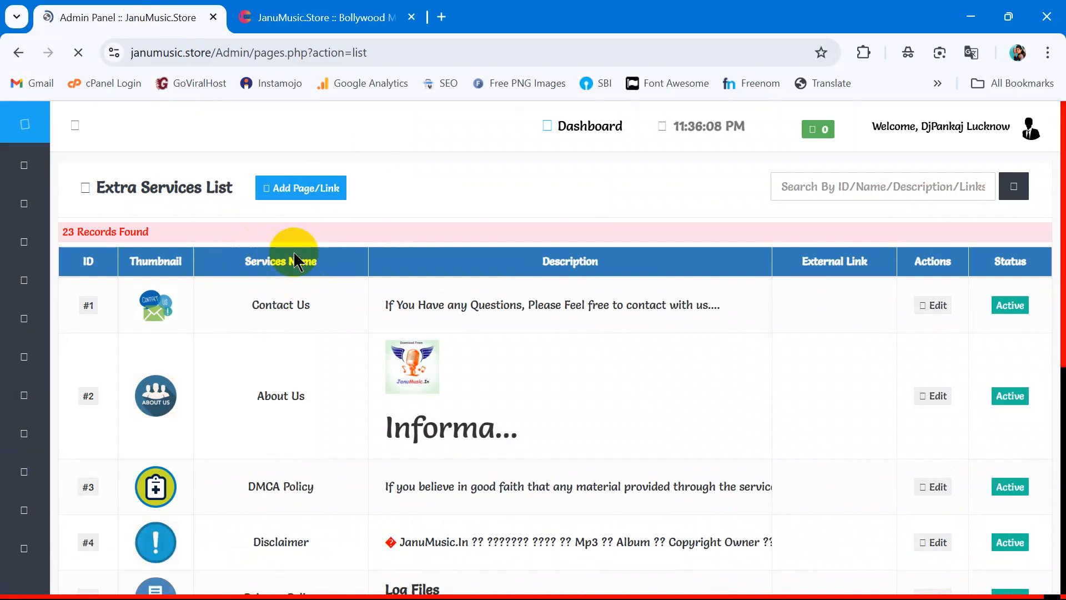
scroll(352, 269, down, 1)
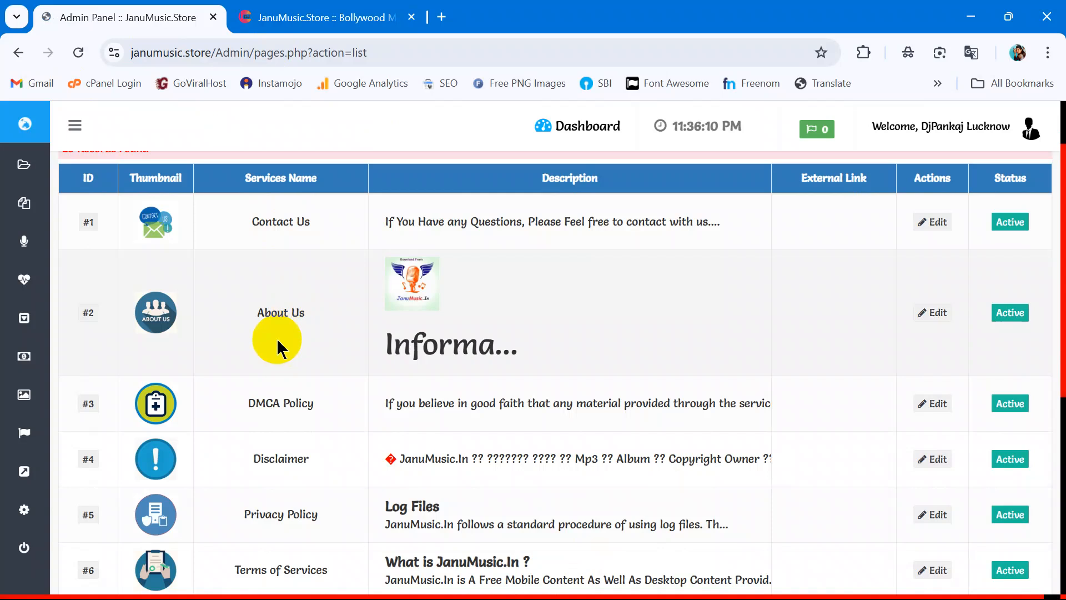
scroll(281, 318, down, 1)
scroll(296, 326, down, 2)
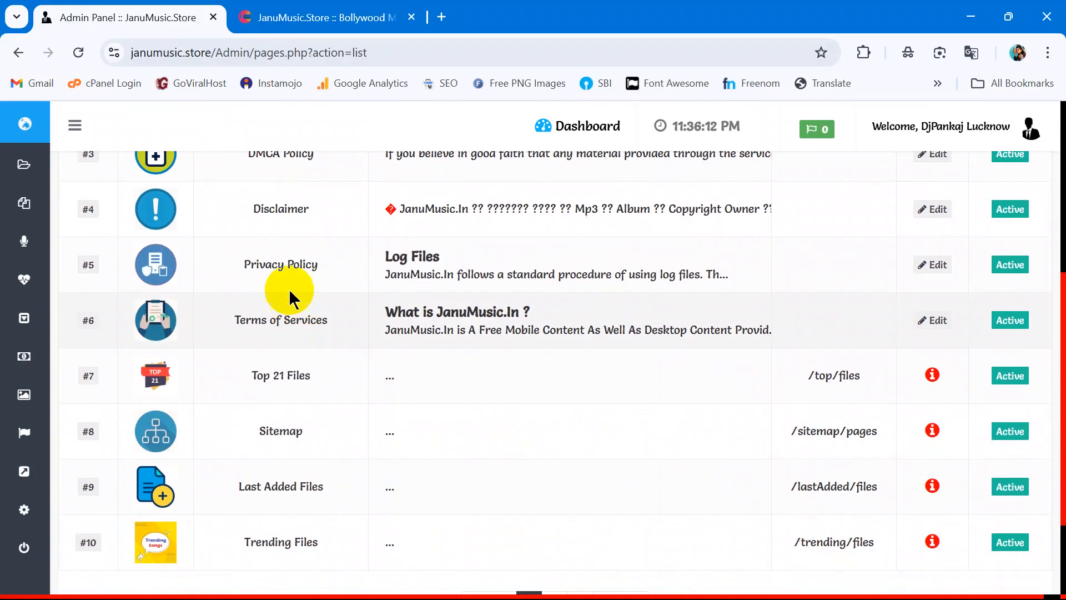
scroll(293, 275, down, 1)
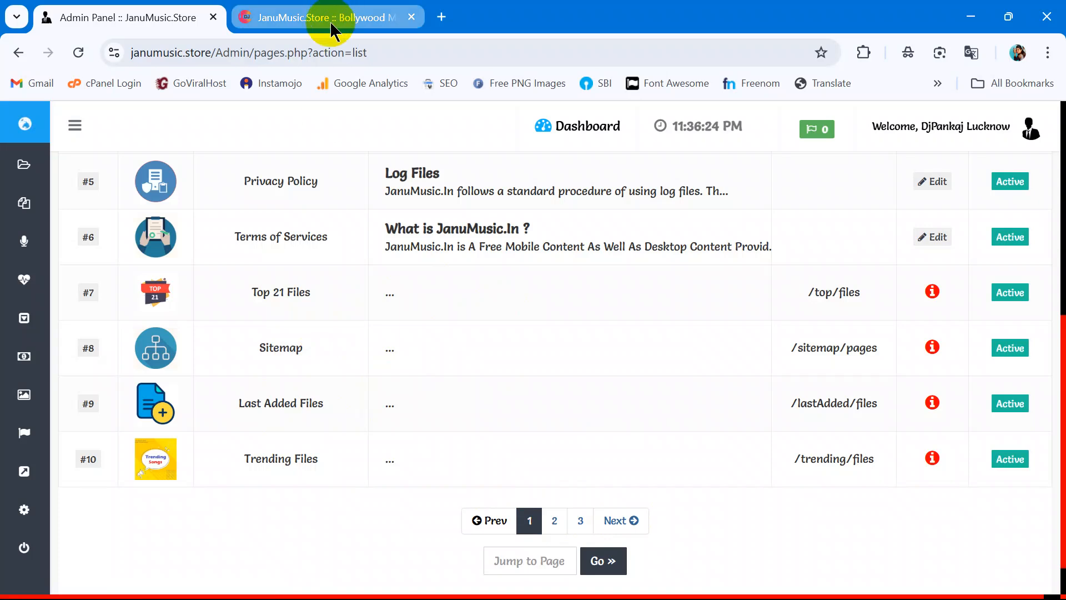
scroll(259, 265, up, 7)
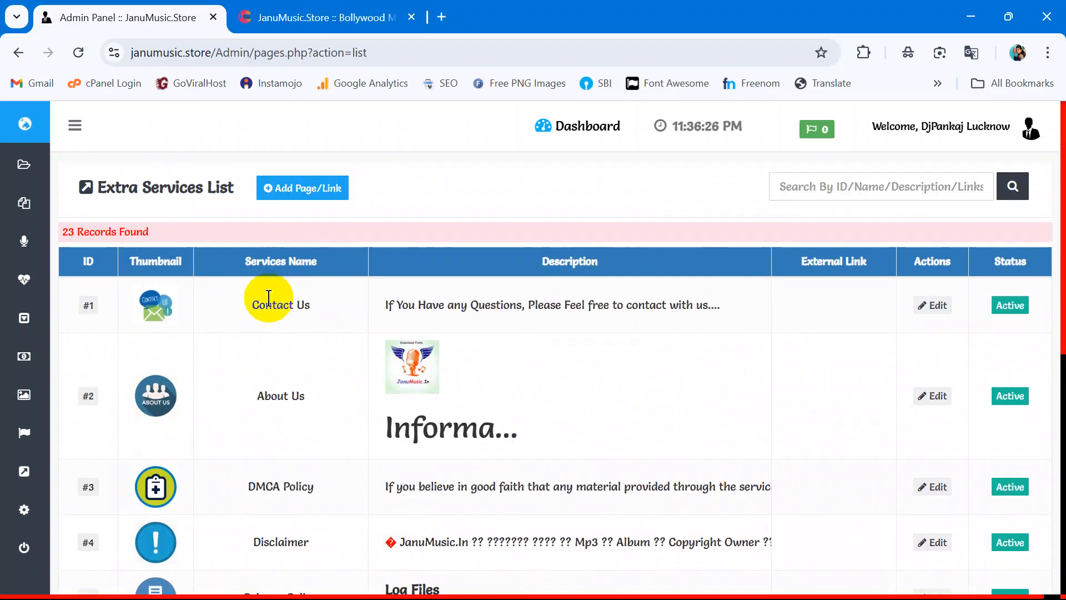
scroll(304, 333, down, 4)
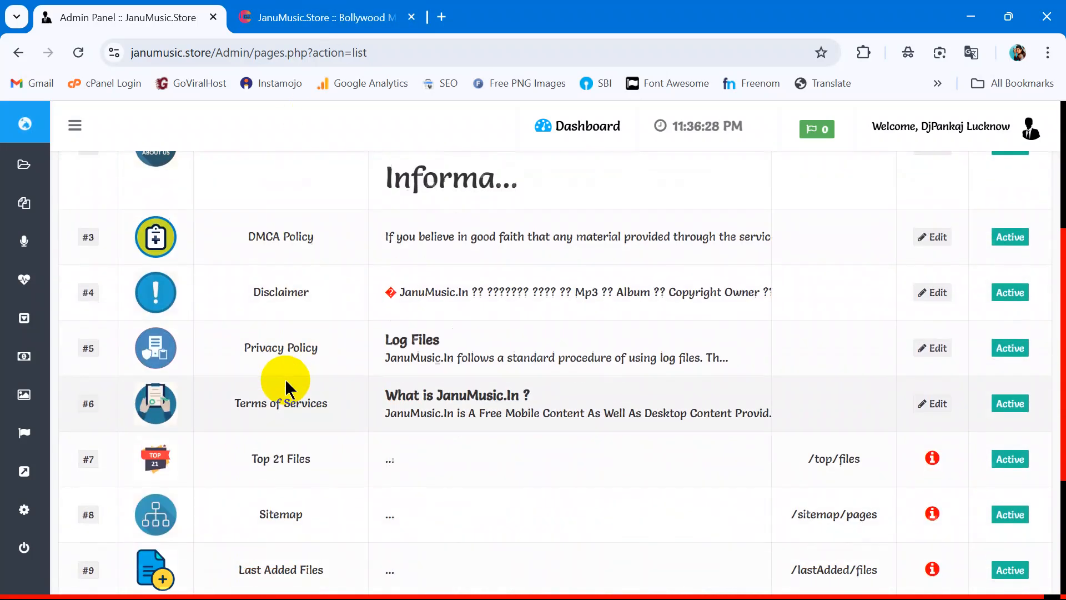
scroll(308, 344, down, 2)
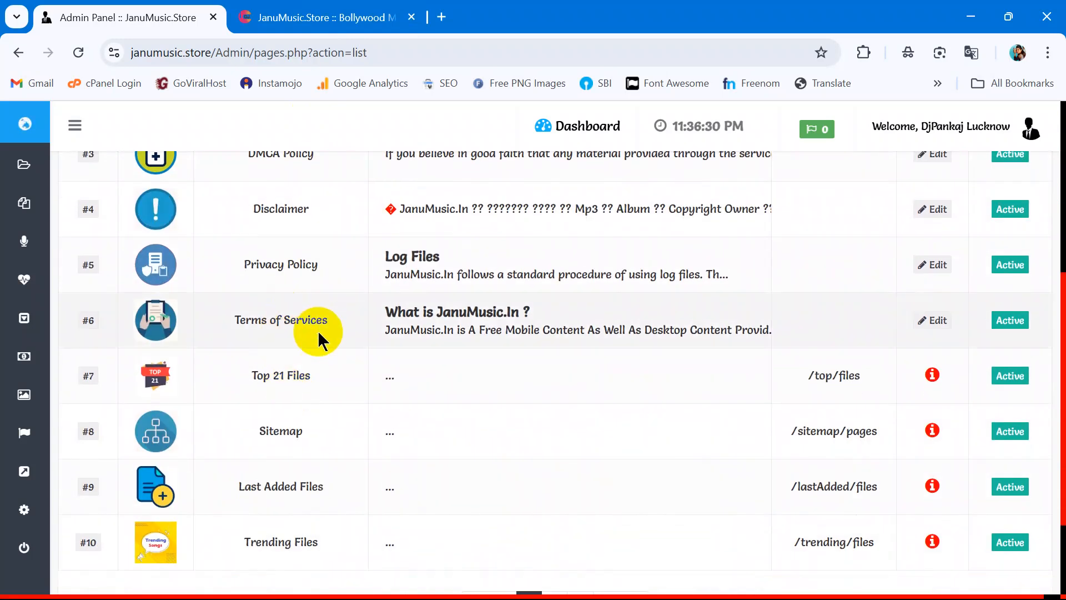
scroll(307, 308, up, 3)
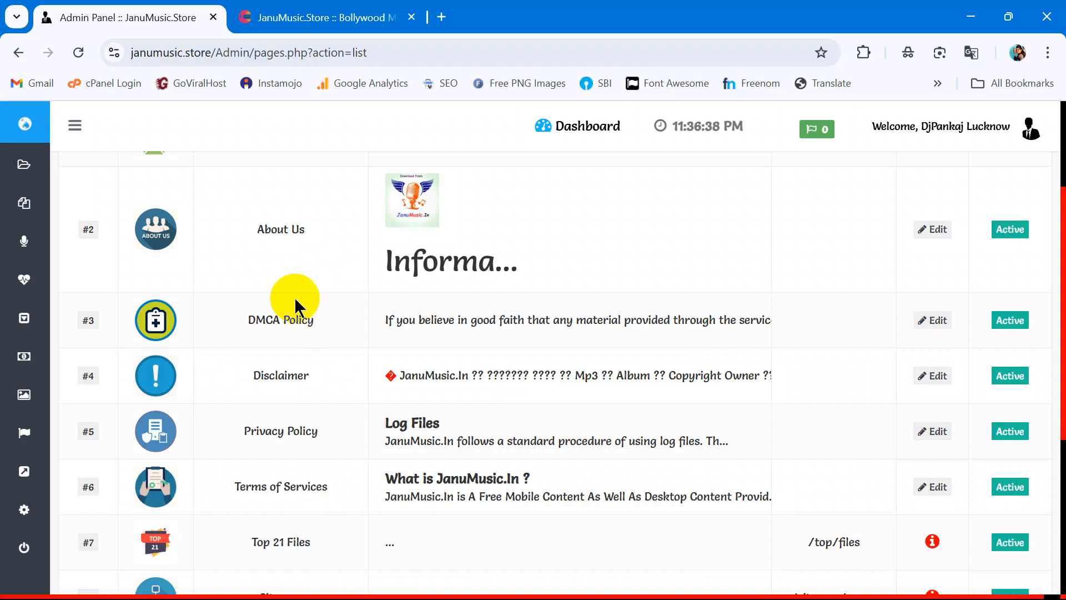
- Go back to the public home page and look over all its sections from the header to the footer
click(295, 15)
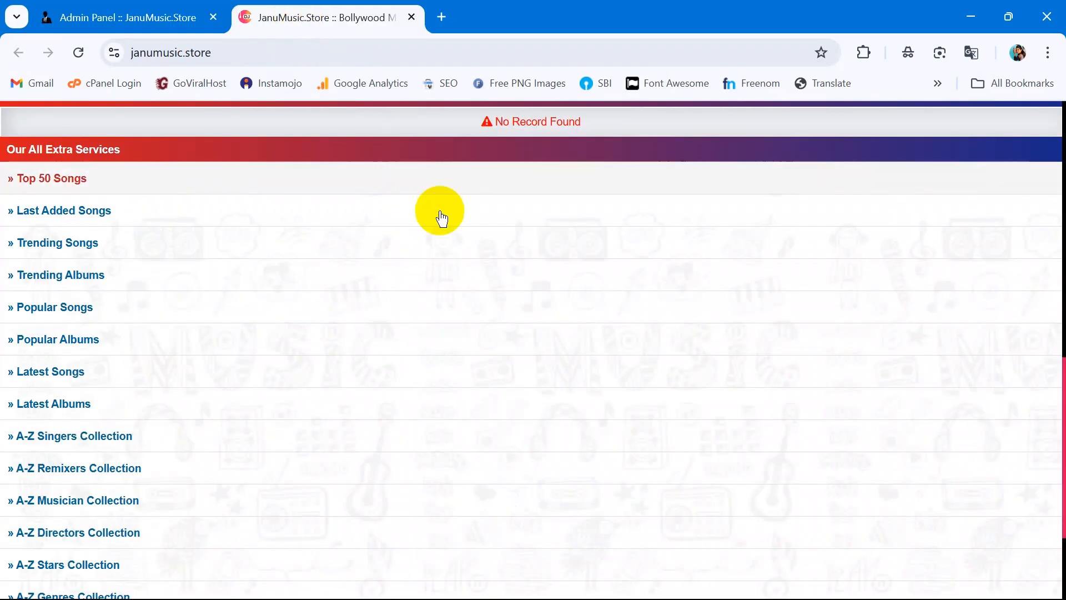
scroll(441, 217, up, 12)
scroll(295, 176, down, 7)
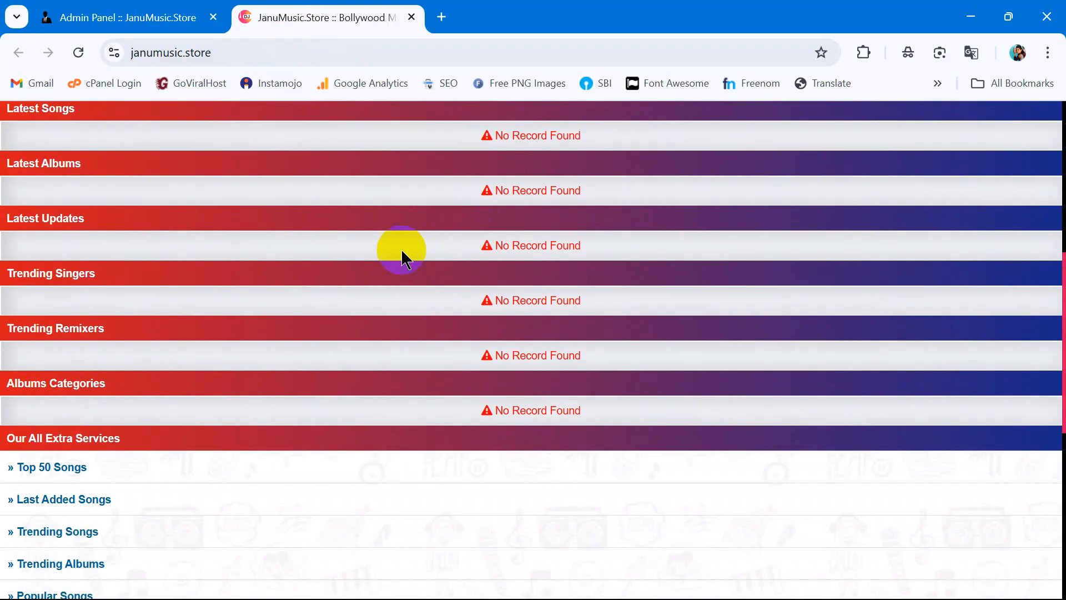
scroll(388, 252, down, 7)
- Open the admin panel's Frontend Setting page in a new tab and highlight the Current Theme Name value
click(128, 17)
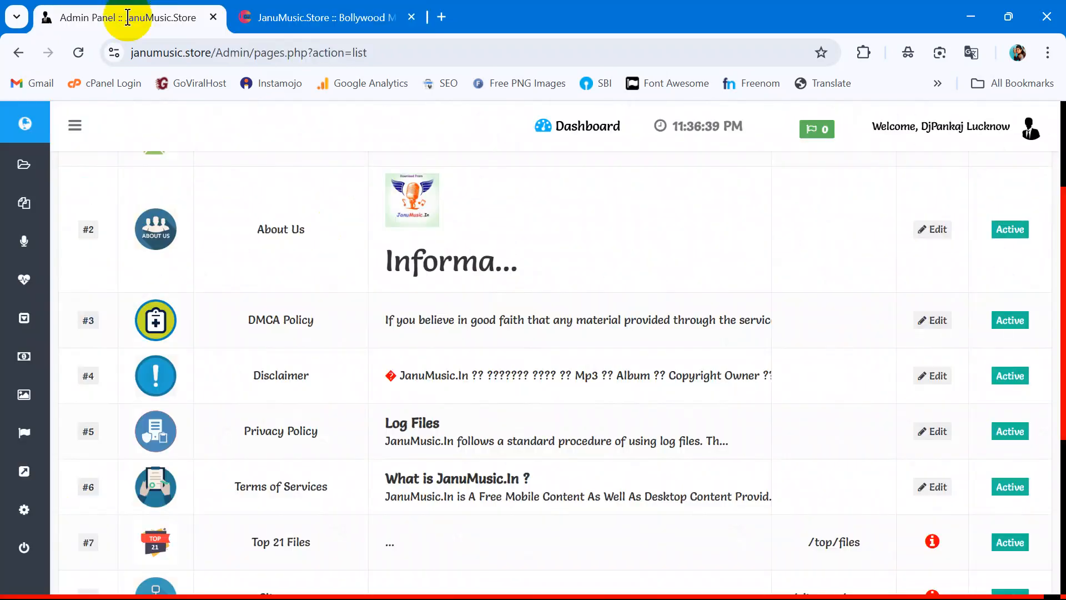
mouse_move(9, 473)
click(96, 508)
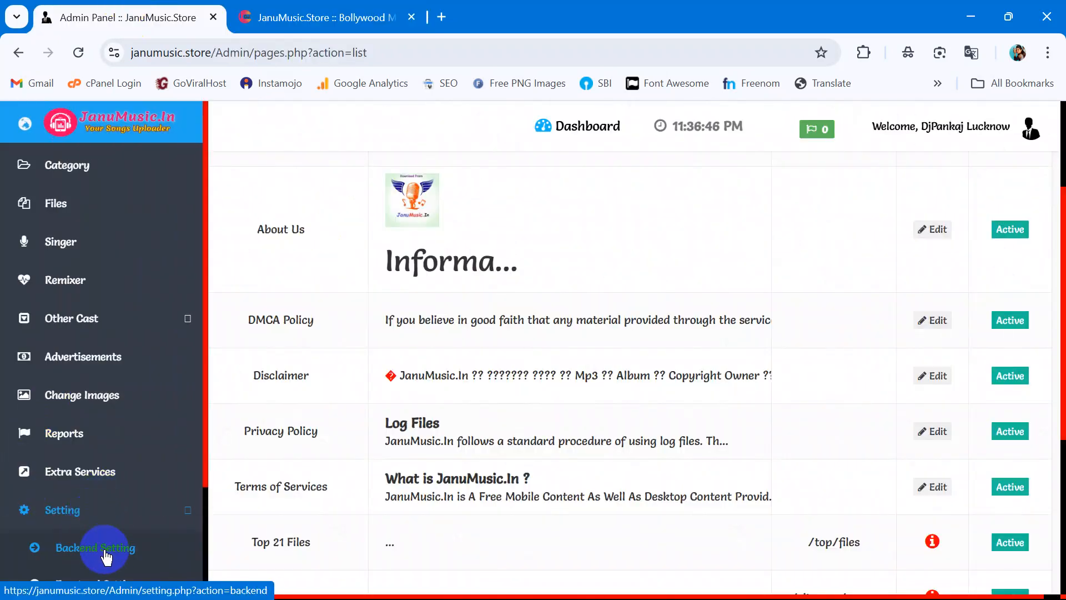
scroll(107, 555, down, 3)
right_click(125, 447)
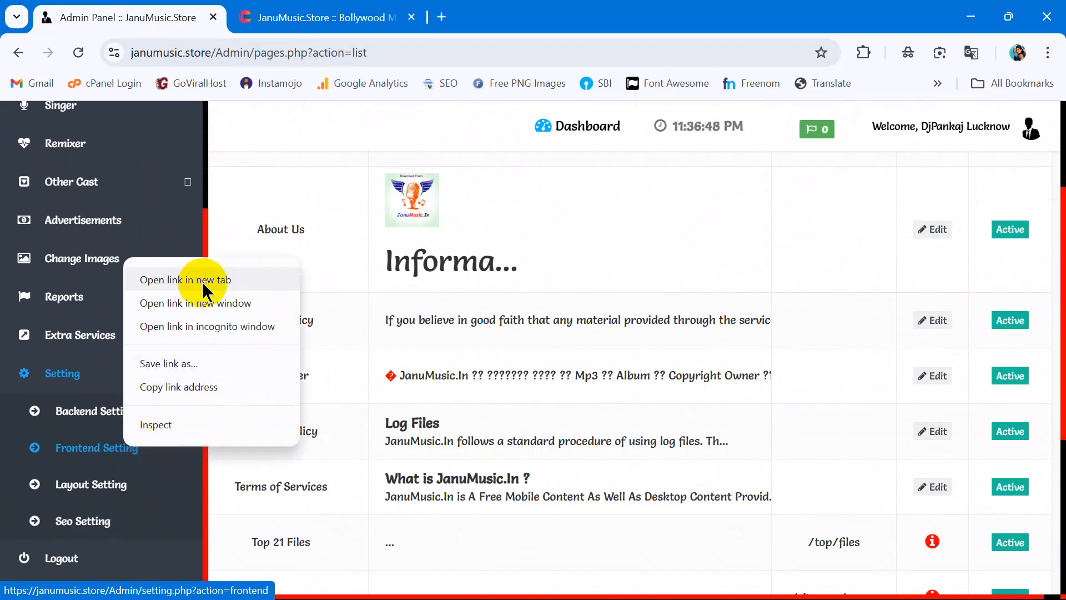
click(205, 289)
click(522, 17)
scroll(205, 480, down, 2)
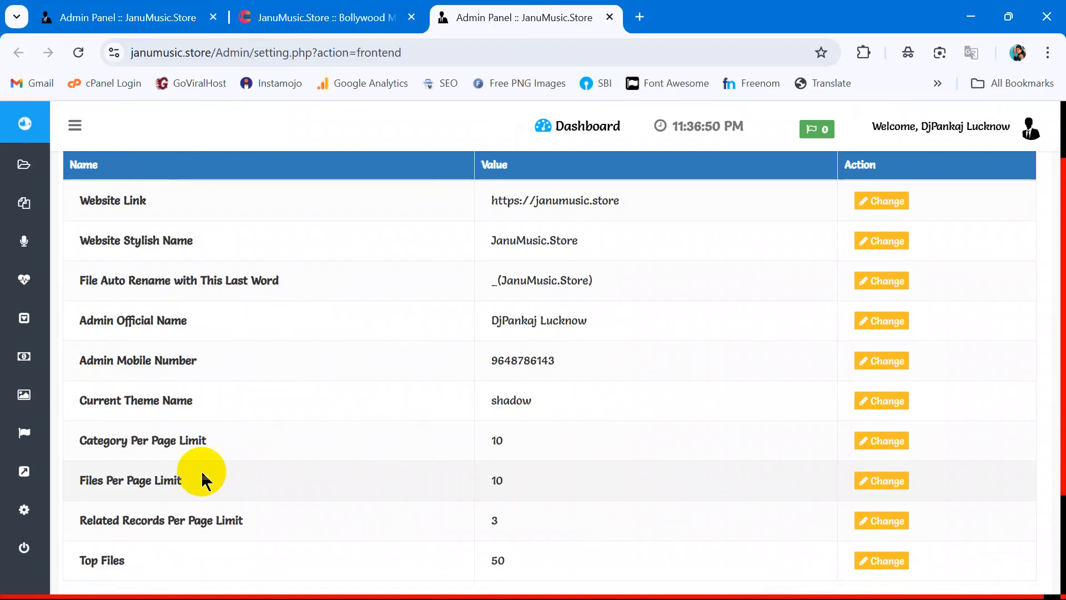
drag(568, 407, 257, 404)
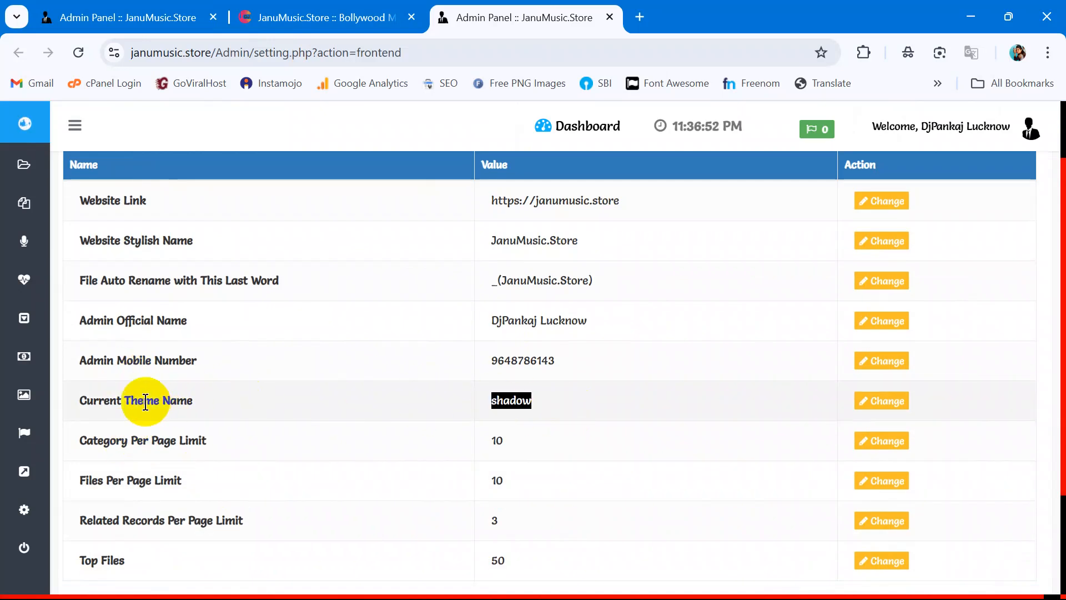
- Return to the public home page and inspect the page links in its footer, starting with Sitemap
click(319, 17)
scroll(344, 333, down, 1)
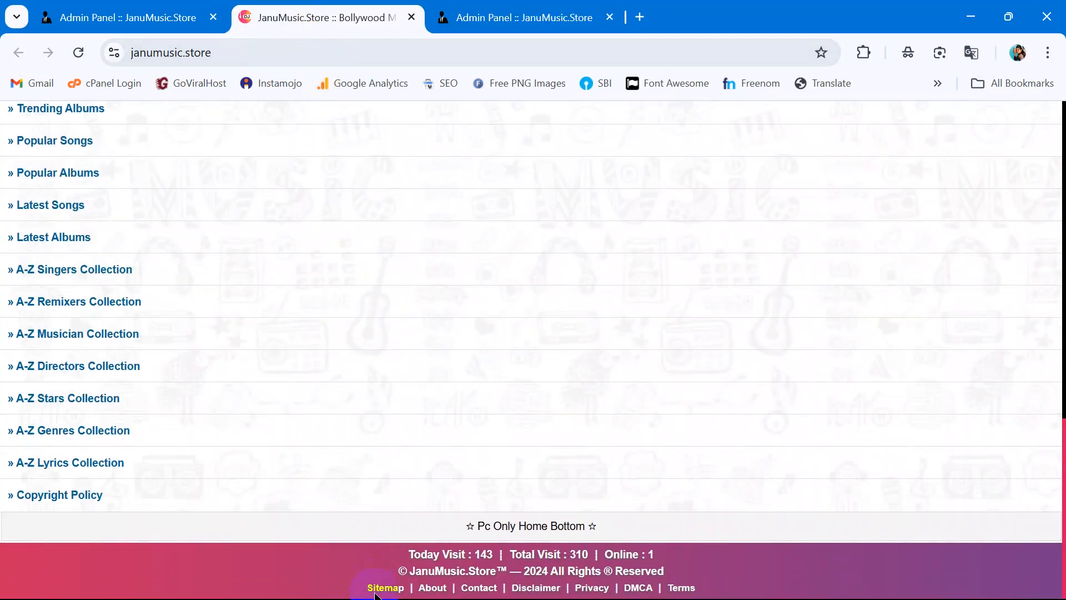
drag(337, 592, 606, 589)
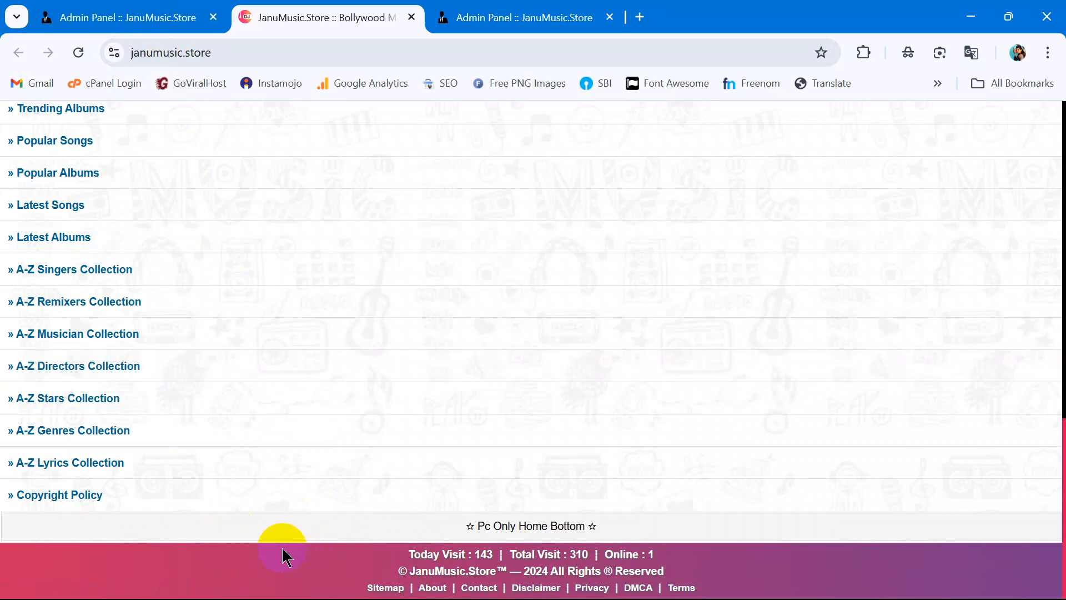
- Compare the public home page's footer page links with the entries on the first page of the Extra Services list
click(105, 18)
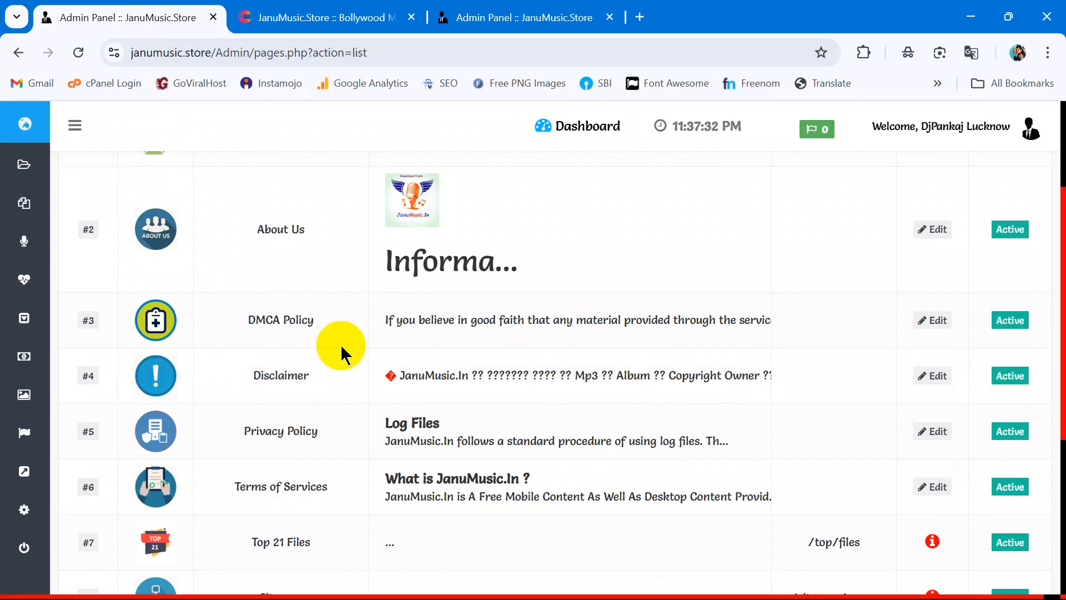
click(328, 17)
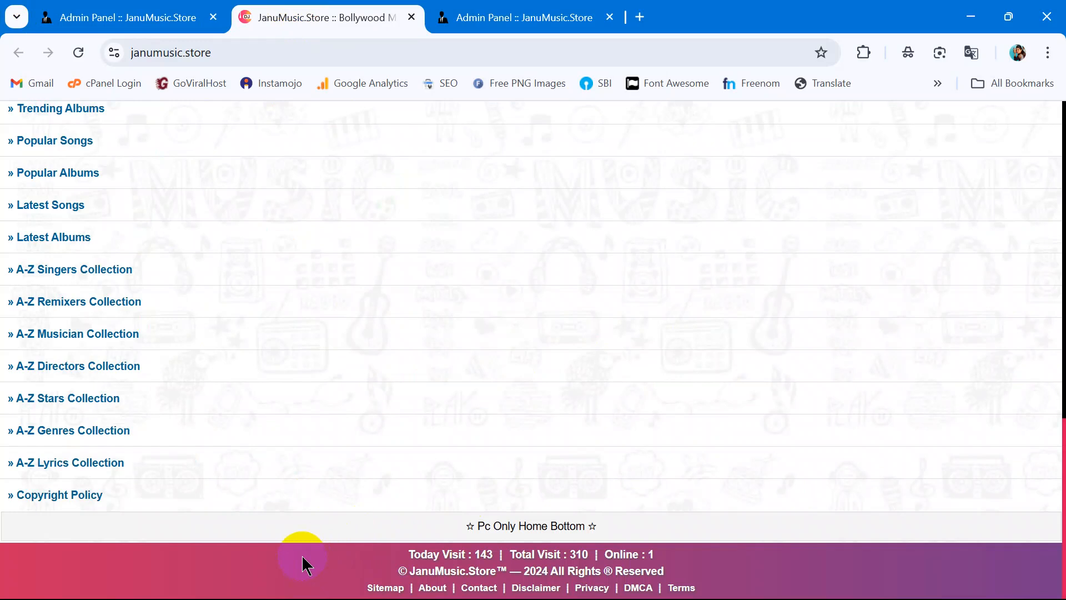
click(103, 13)
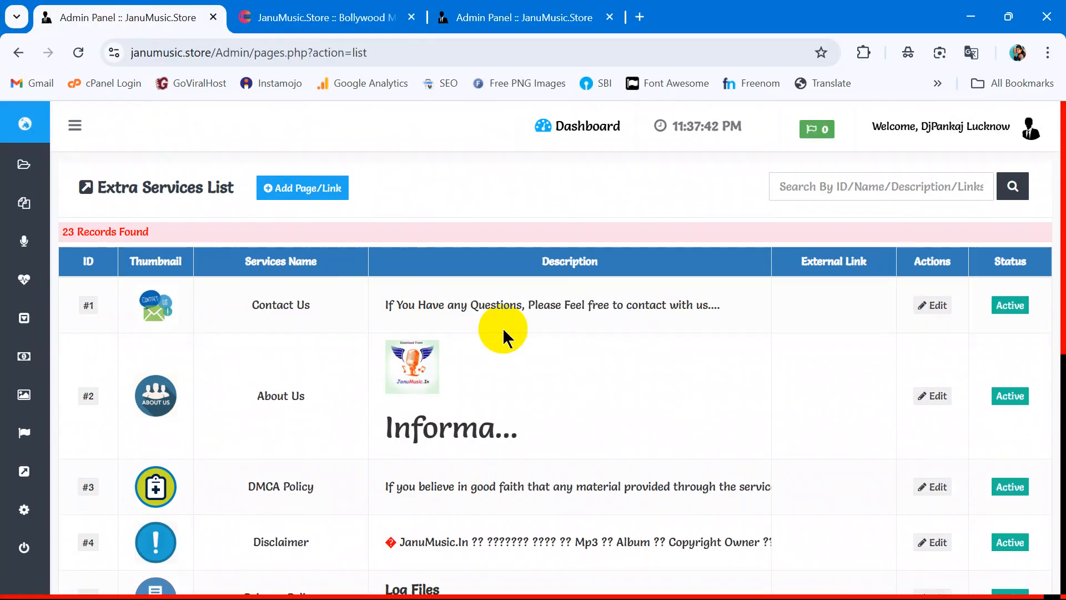
scroll(826, 290, down, 7)
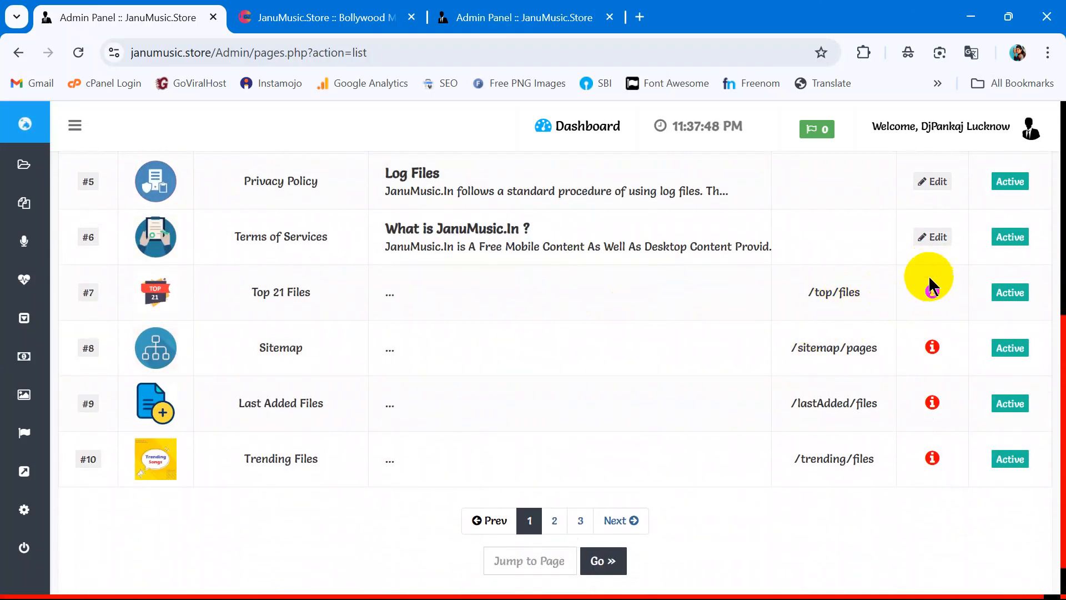
scroll(908, 301, up, 8)
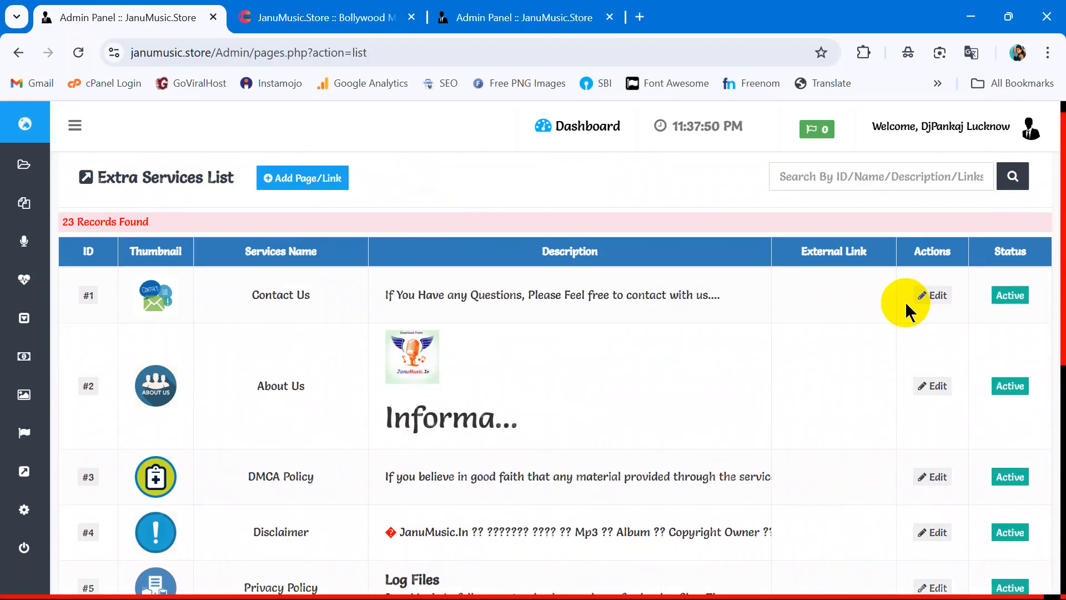
scroll(903, 311, down, 2)
scroll(903, 311, up, 2)
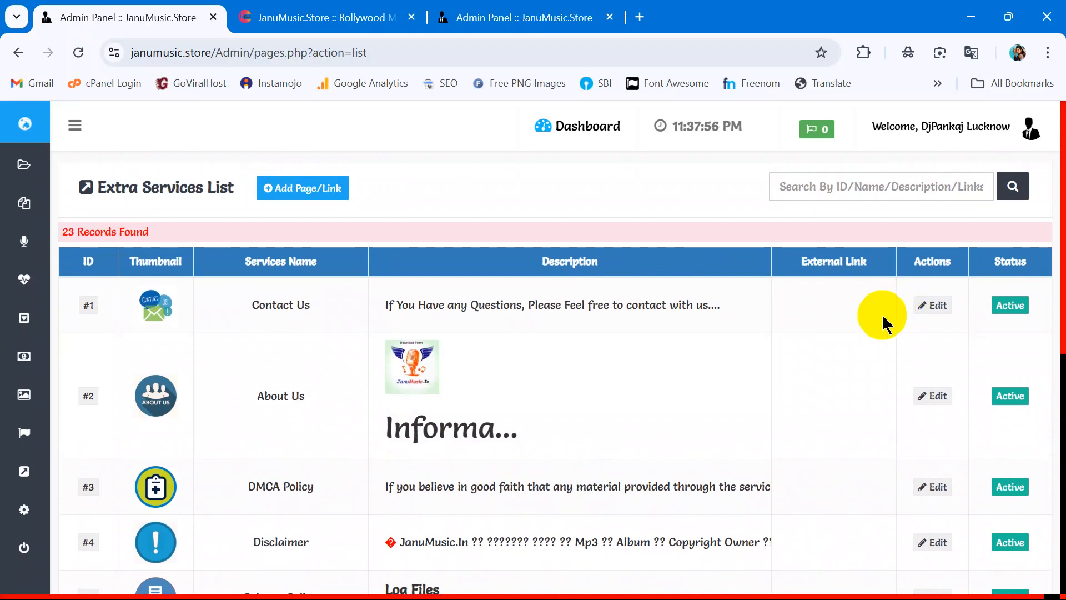
scroll(882, 314, down, 7)
- Check the action advice for the Top 21 Files and Last Added Files services, dismissing each message
click(932, 291)
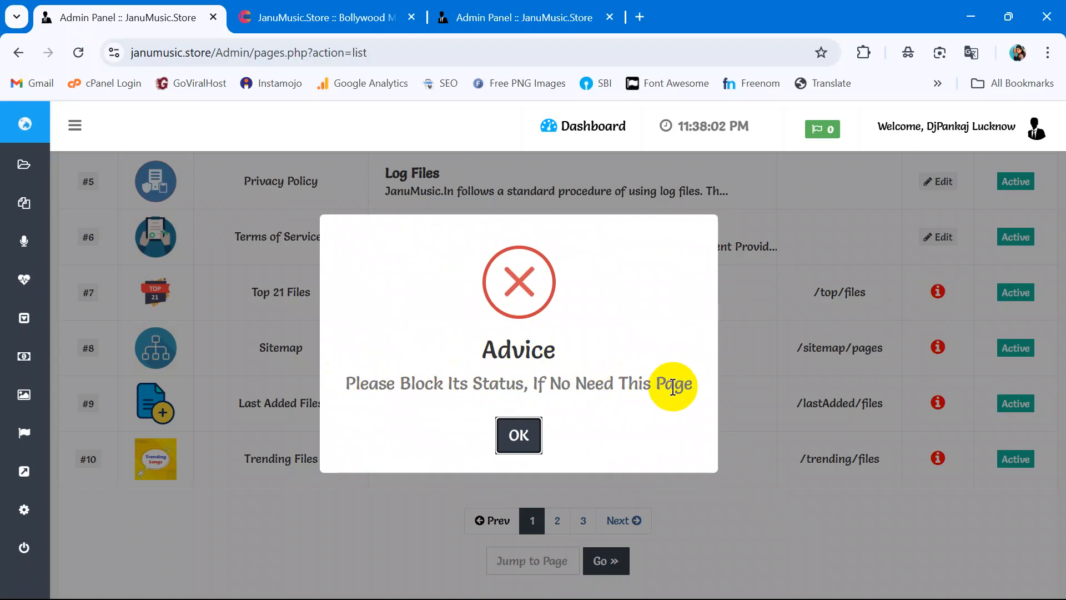
click(510, 434)
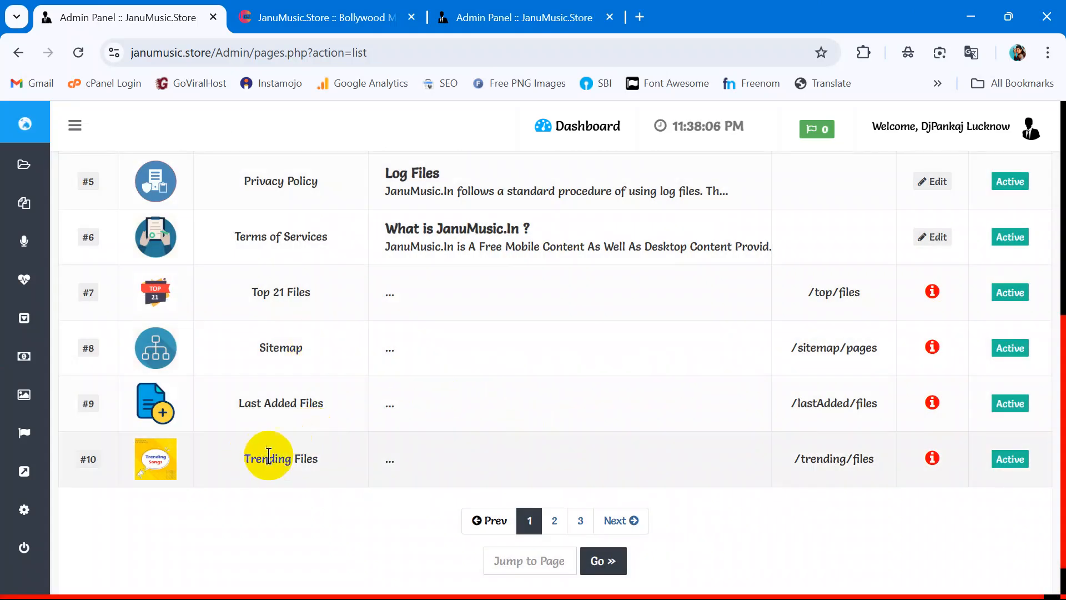
drag(244, 403, 267, 397)
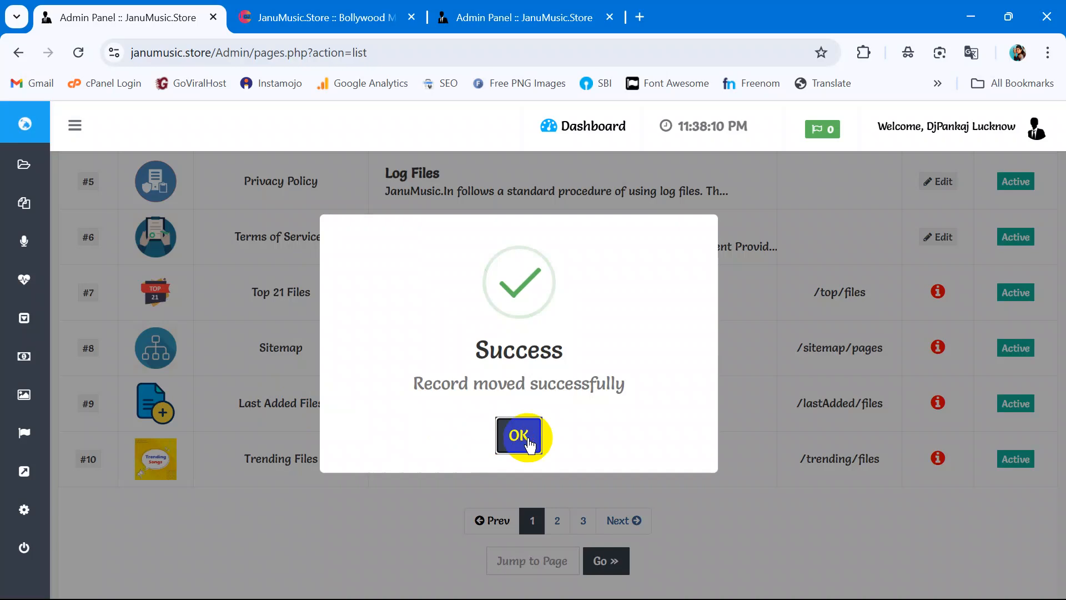
click(518, 434)
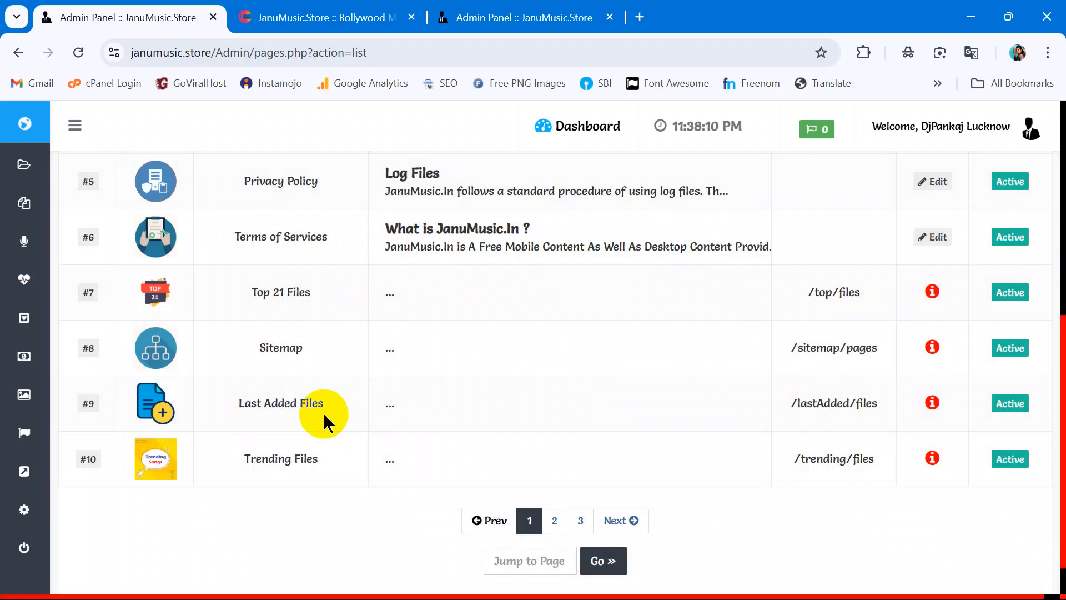
click(932, 404)
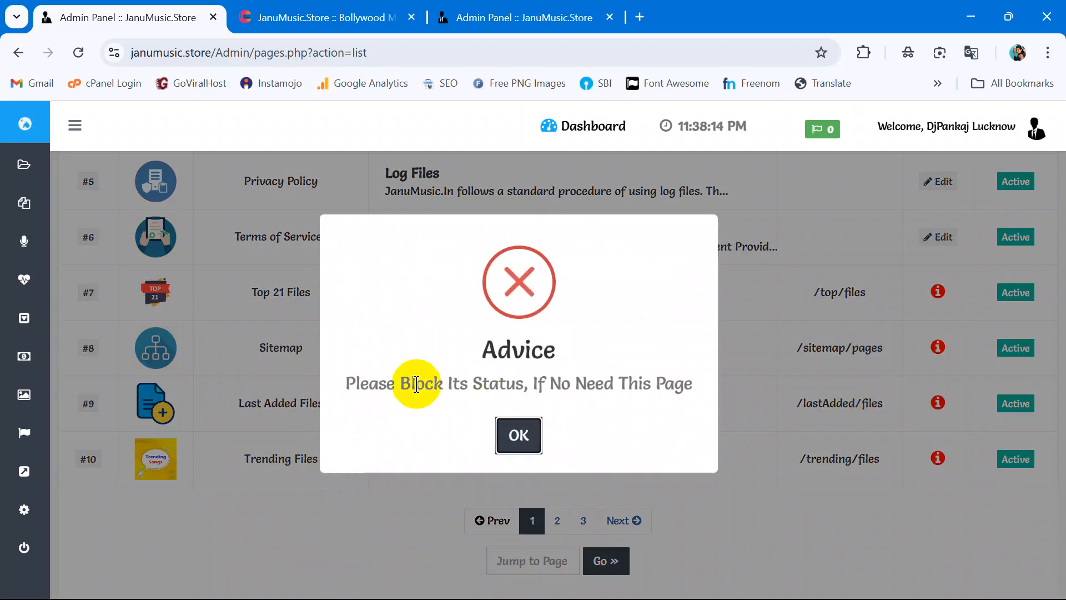
click(533, 436)
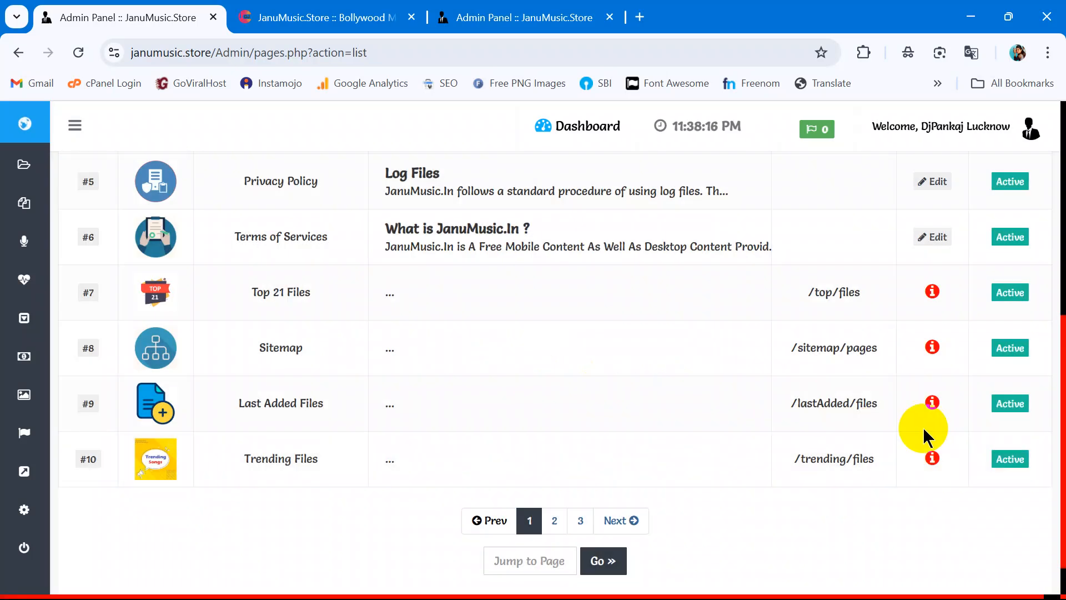
- Set the Last Added Files service's status to Blocked and reload the public home page
click(1006, 405)
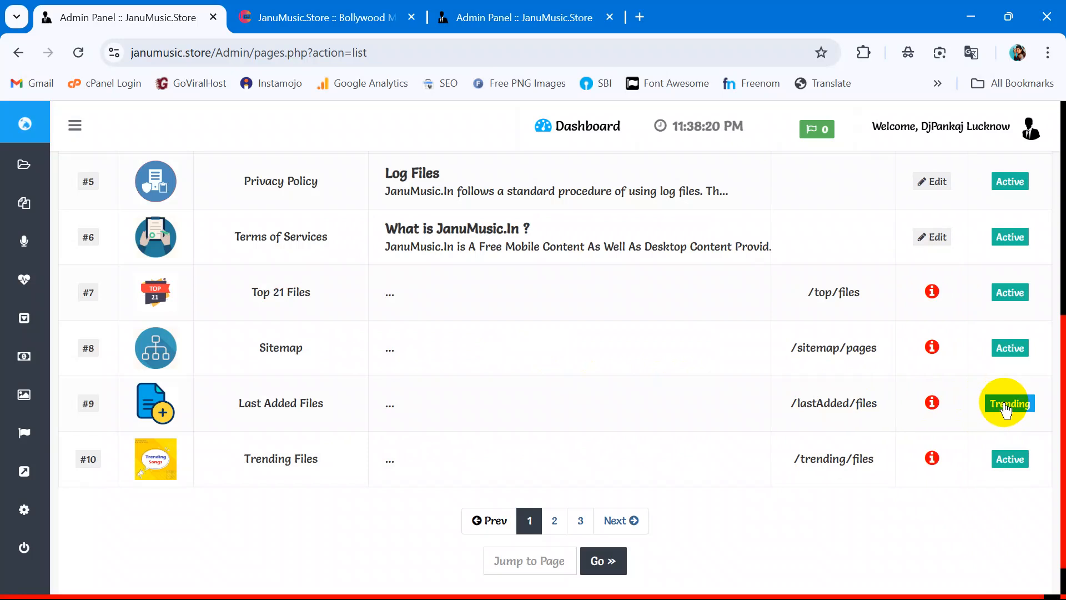
click(1005, 405)
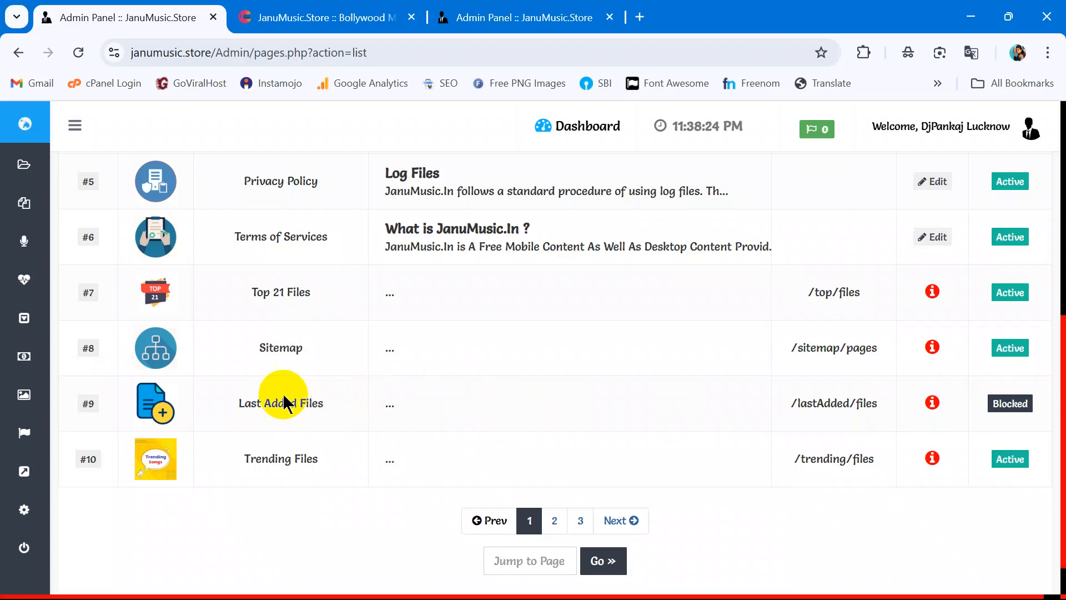
click(299, 8)
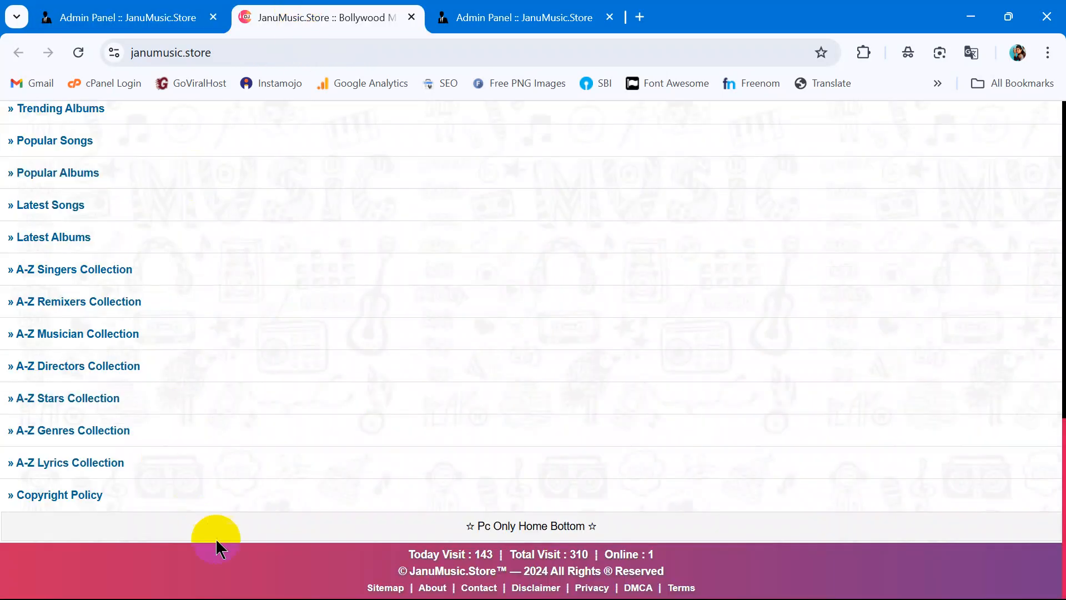
right_click(228, 556)
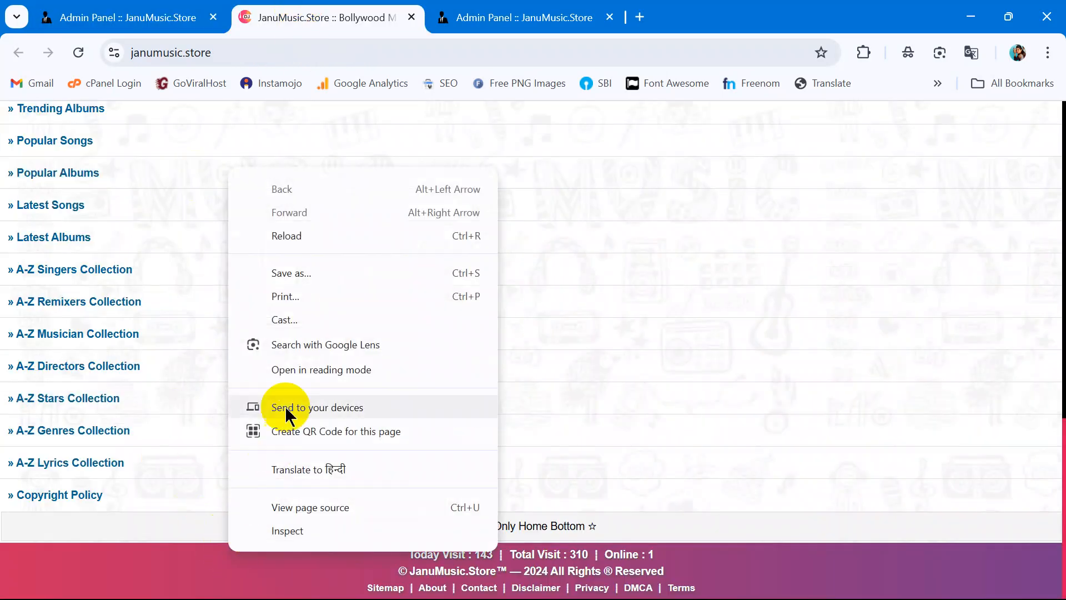
click(295, 236)
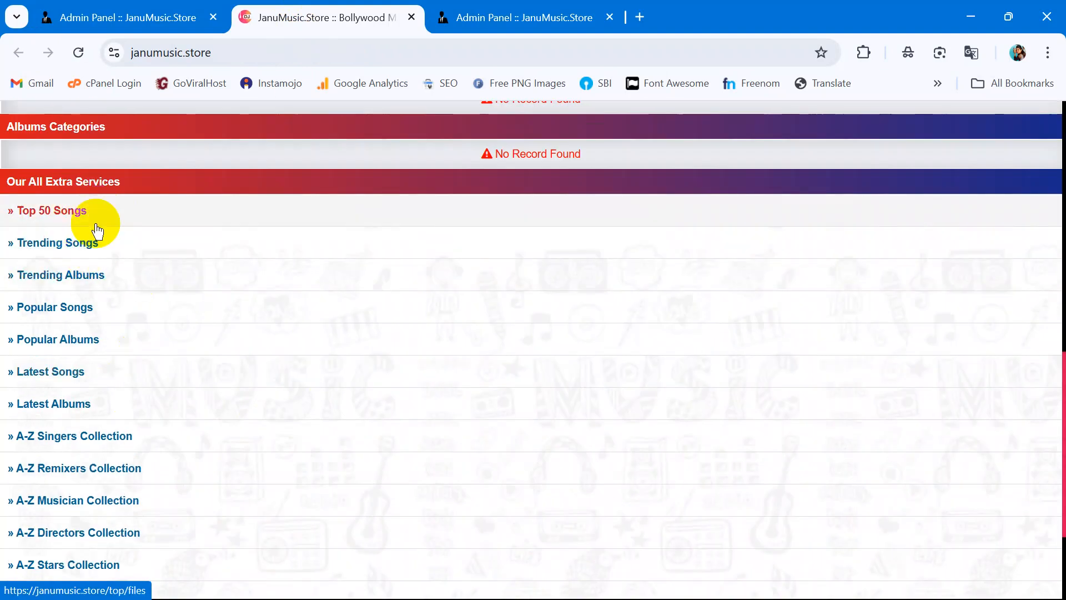
- Compare the Top 21 Files service with the Top Files value in Frontend Setting and the home page's top songs link
click(116, 16)
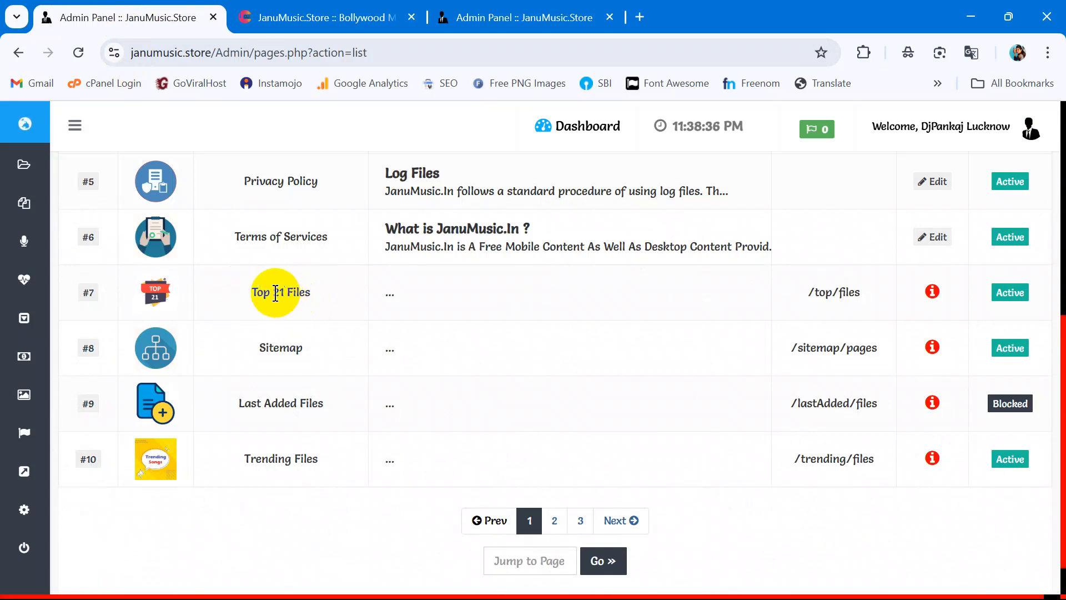
click(472, 18)
scroll(515, 334, down, 3)
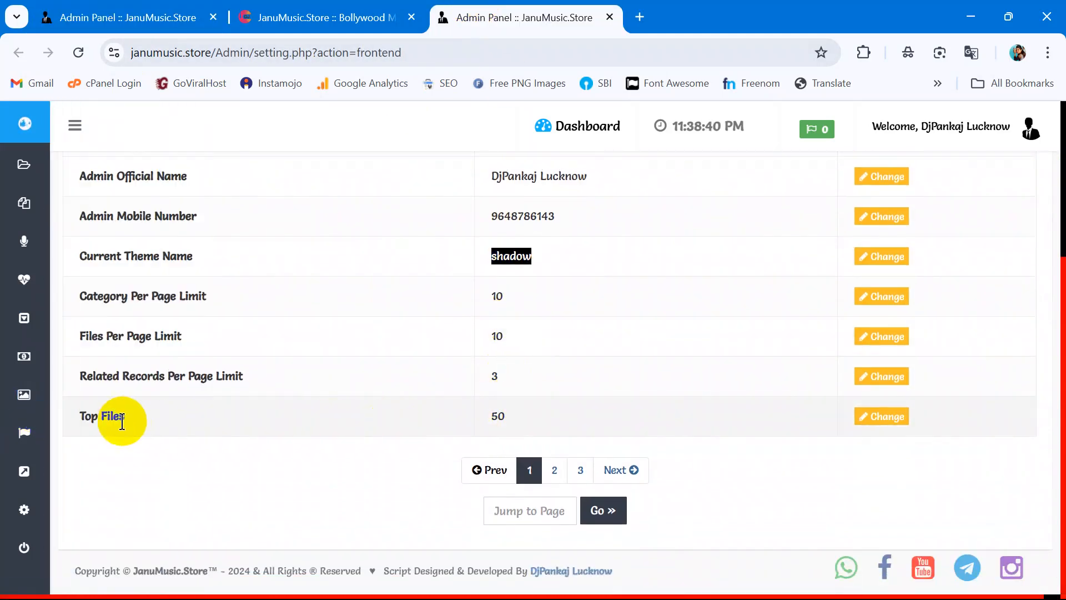
drag(126, 419, 111, 416)
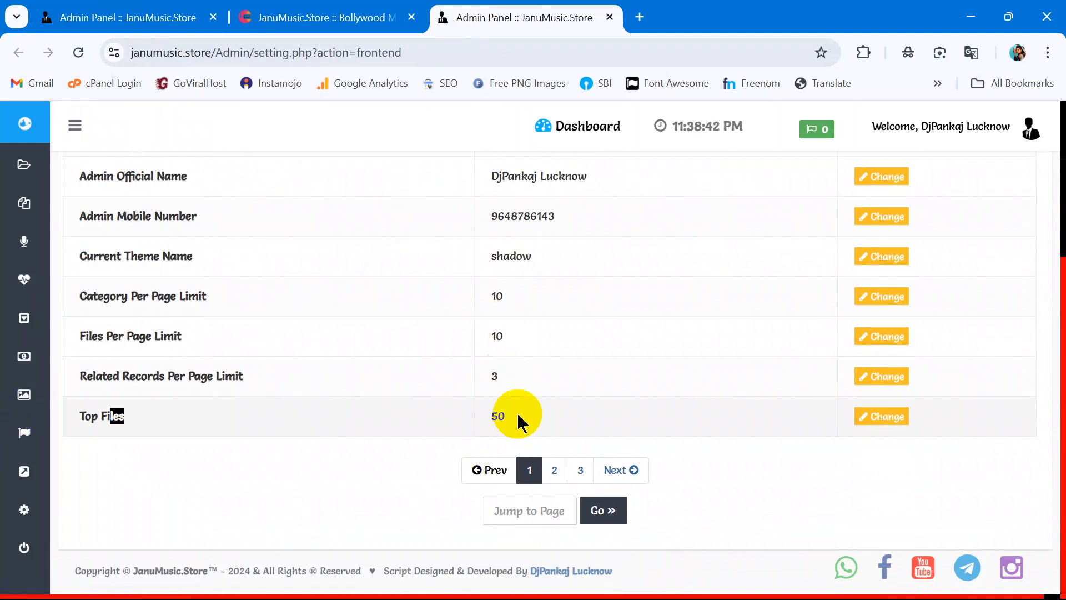
click(309, 18)
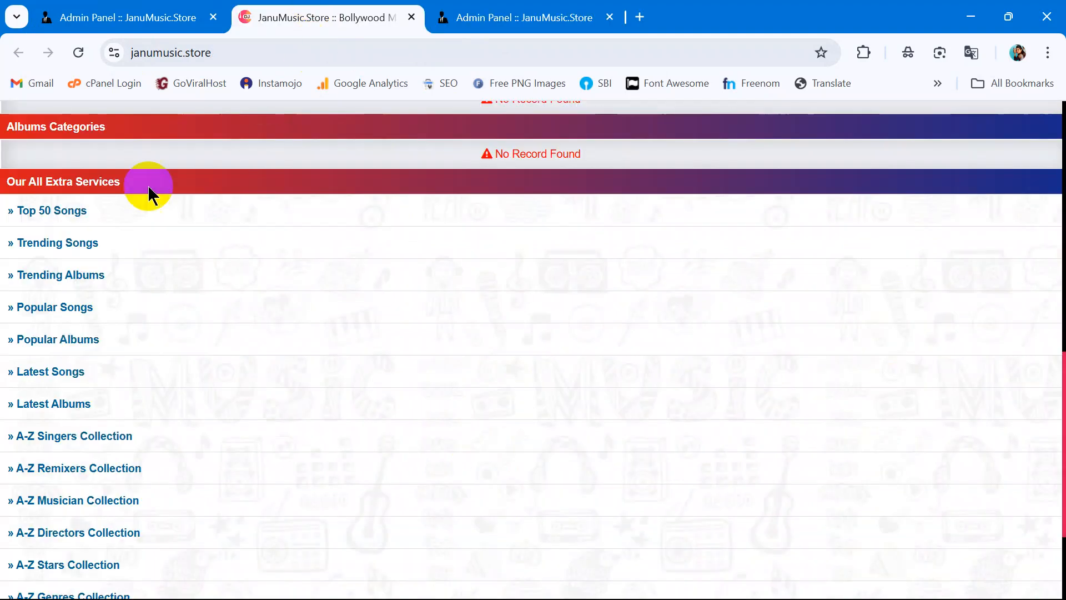
- Set the Top 21 Files service's status to Blocked and reload the public home page
click(134, 16)
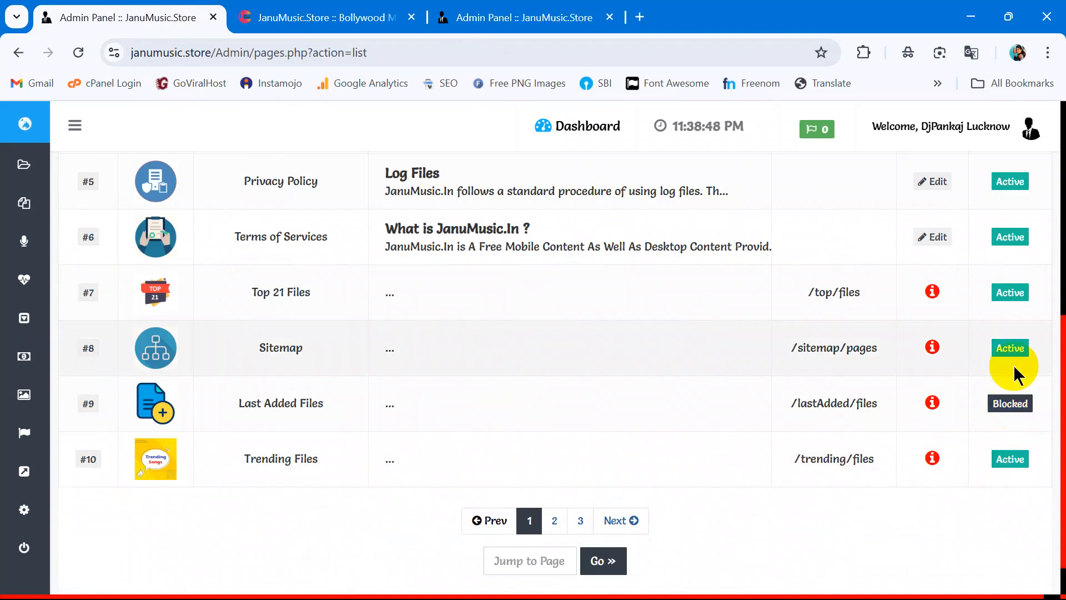
click(1017, 299)
click(1016, 299)
click(328, 18)
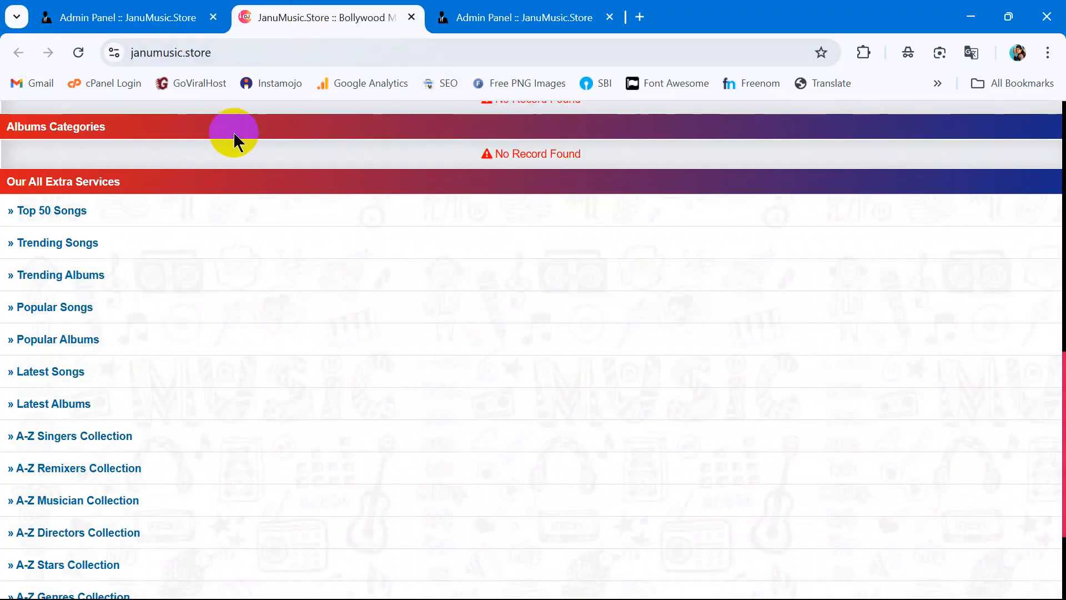
right_click(219, 145)
click(290, 217)
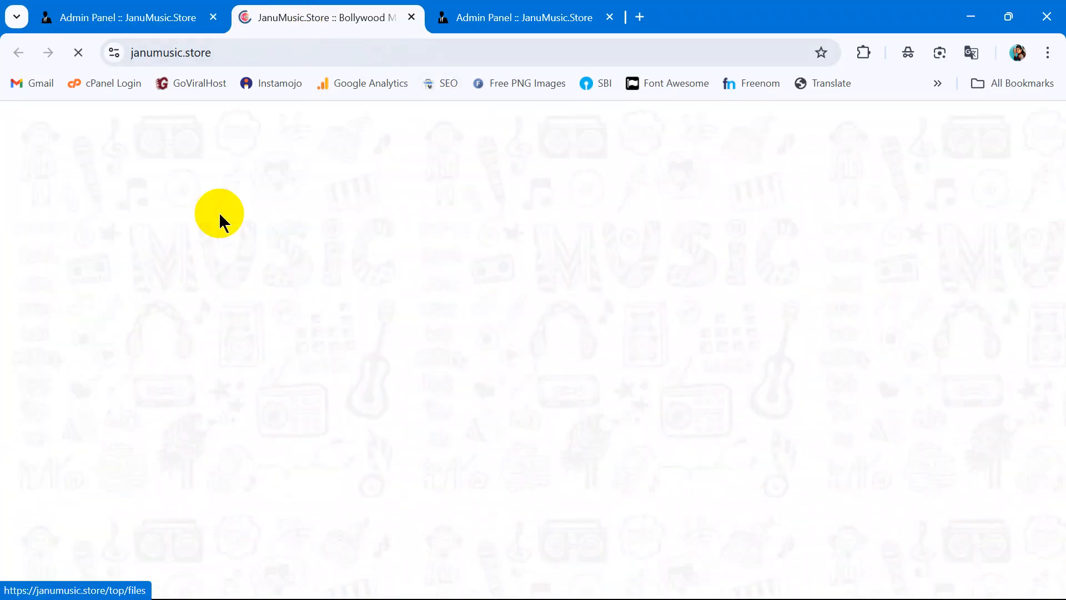
- Set Trending Albums, Popular Files and Popular Albums to Blocked on page 2 of the Extra Services list
click(139, 16)
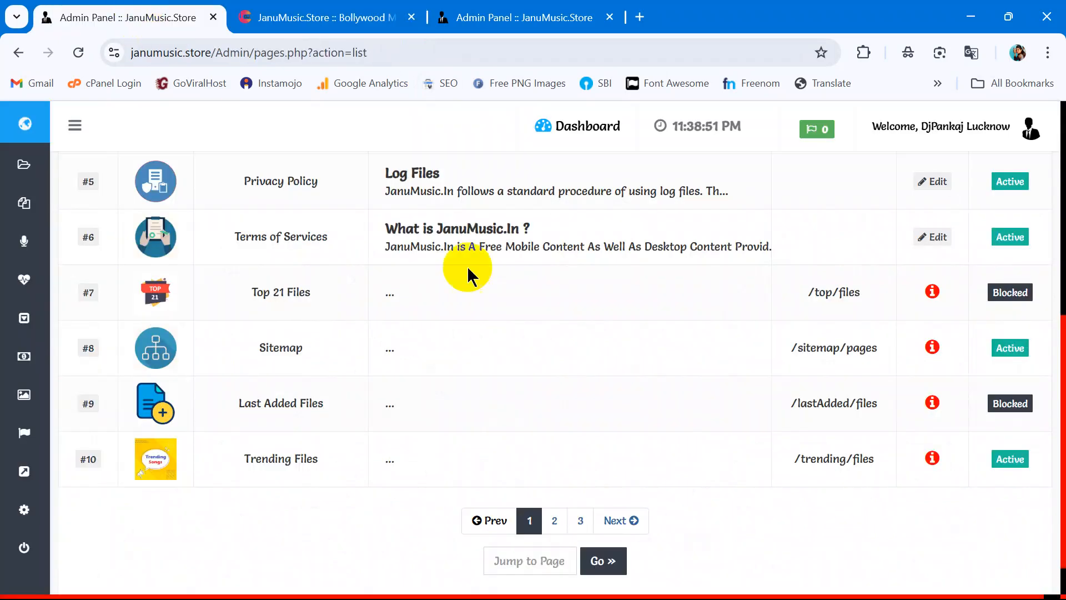
click(556, 520)
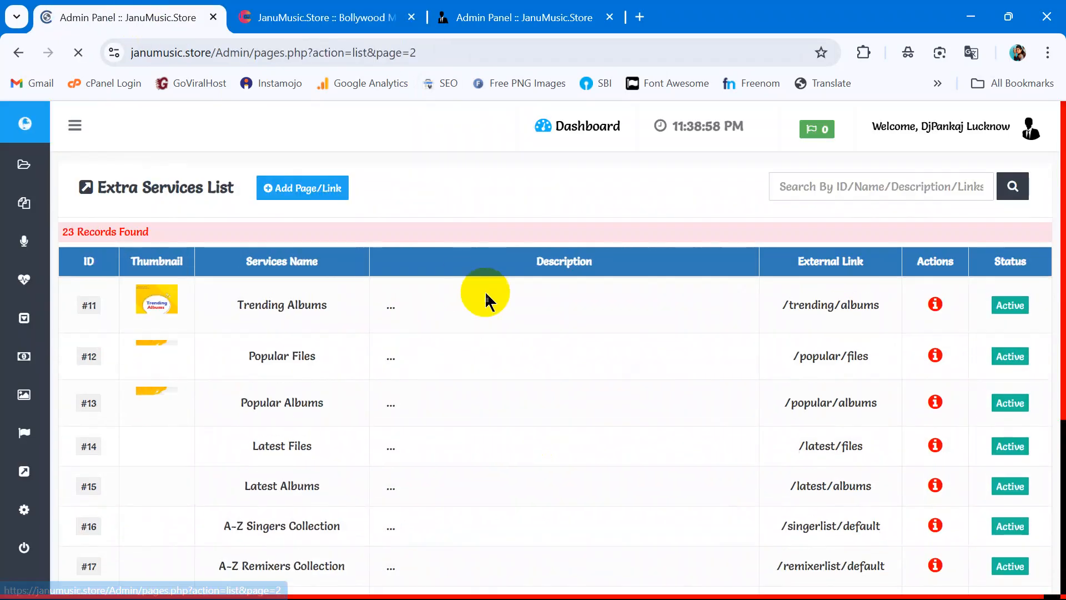
scroll(395, 294, down, 2)
scroll(340, 328, down, 1)
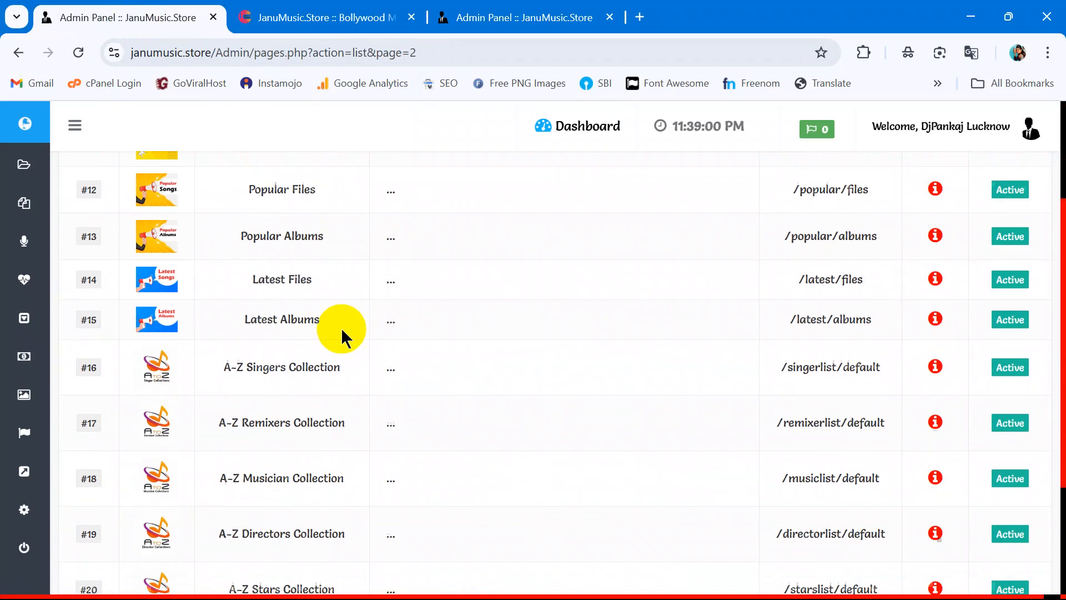
scroll(333, 298, up, 1)
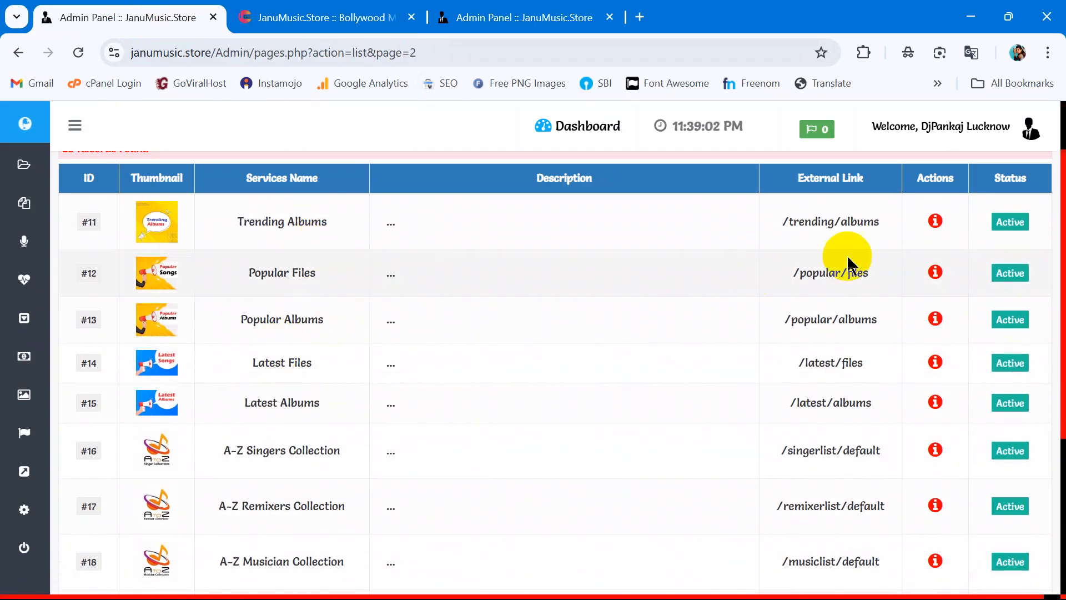
click(1010, 221)
click(1002, 273)
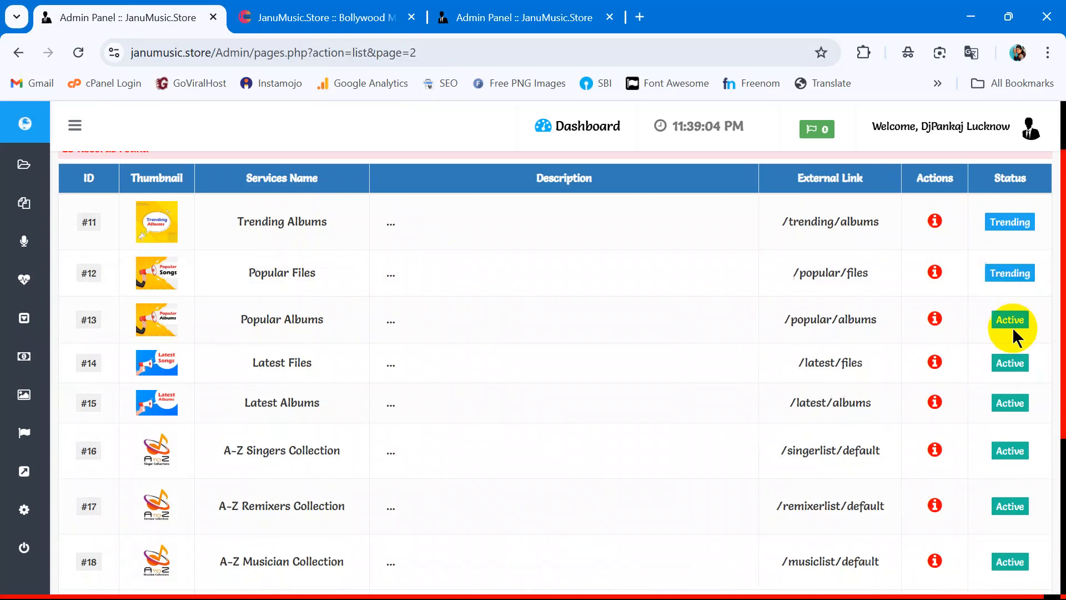
click(1002, 271)
click(1004, 220)
click(1004, 325)
click(1004, 325)
- Set Latest Files and Latest Albums to Blocked as well, and reload the public home page to check its extra services section
click(1010, 362)
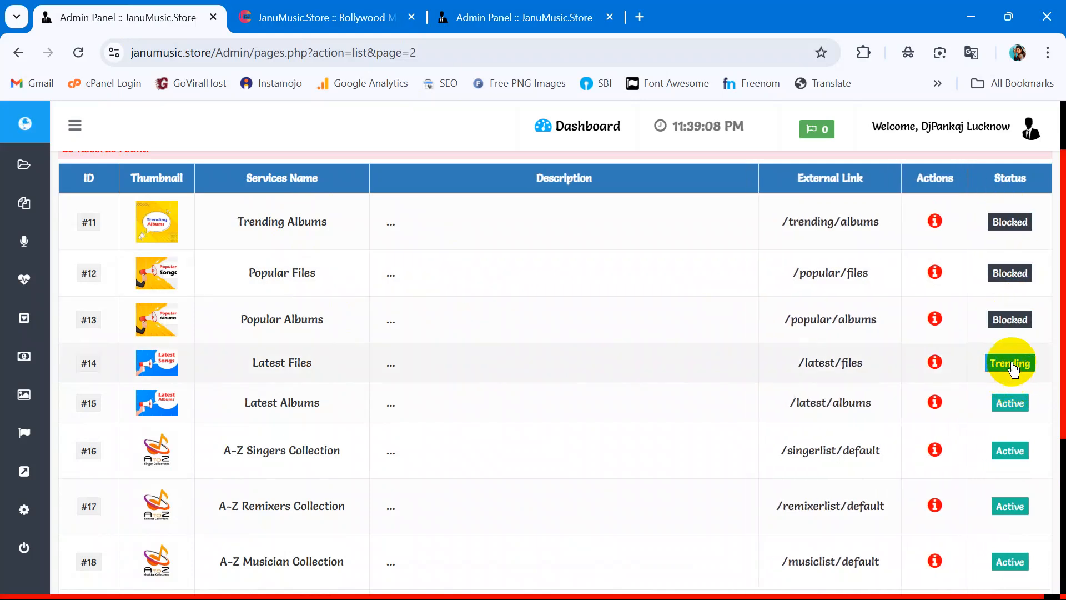
click(1012, 364)
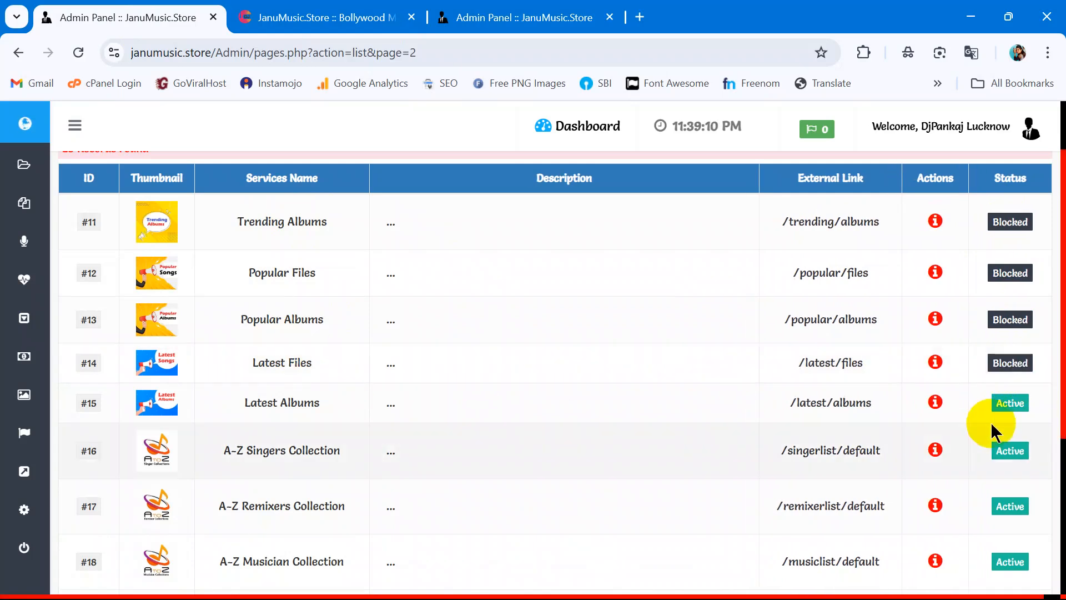
click(1009, 407)
click(1008, 404)
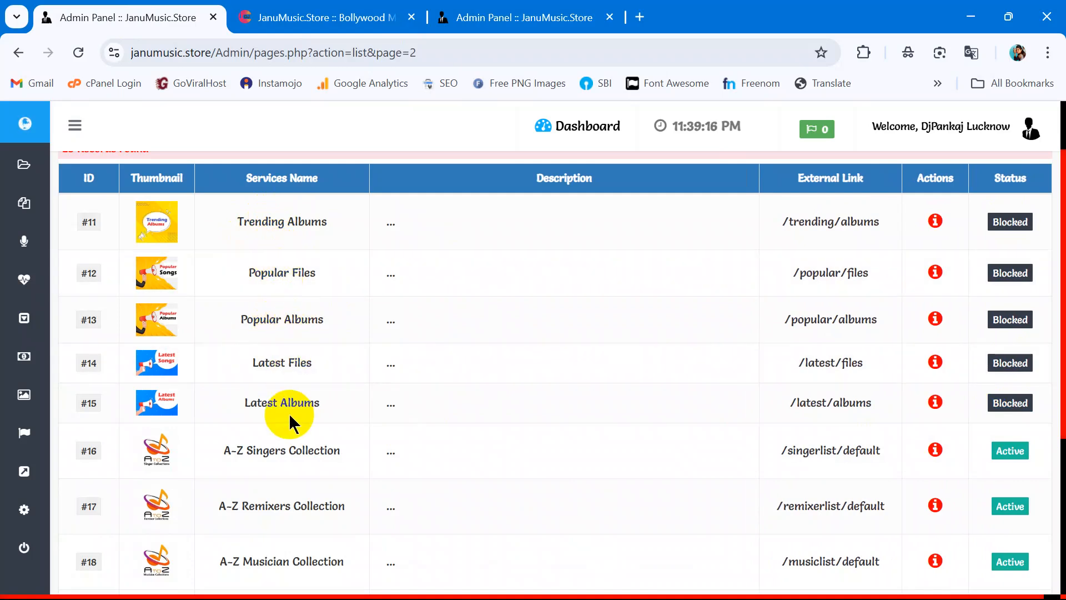
click(308, 17)
right_click(257, 167)
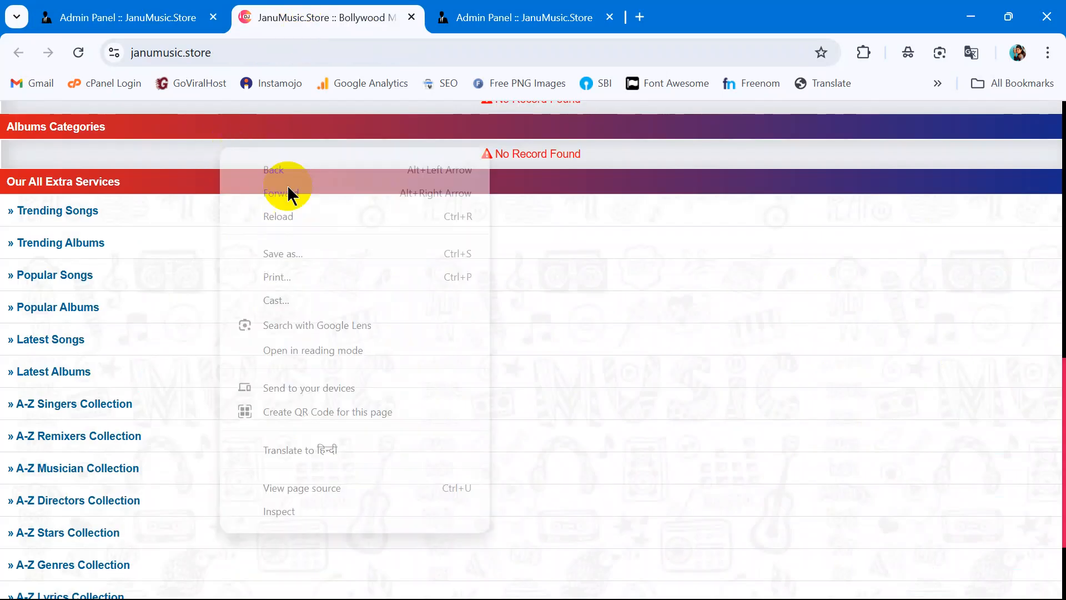
click(293, 216)
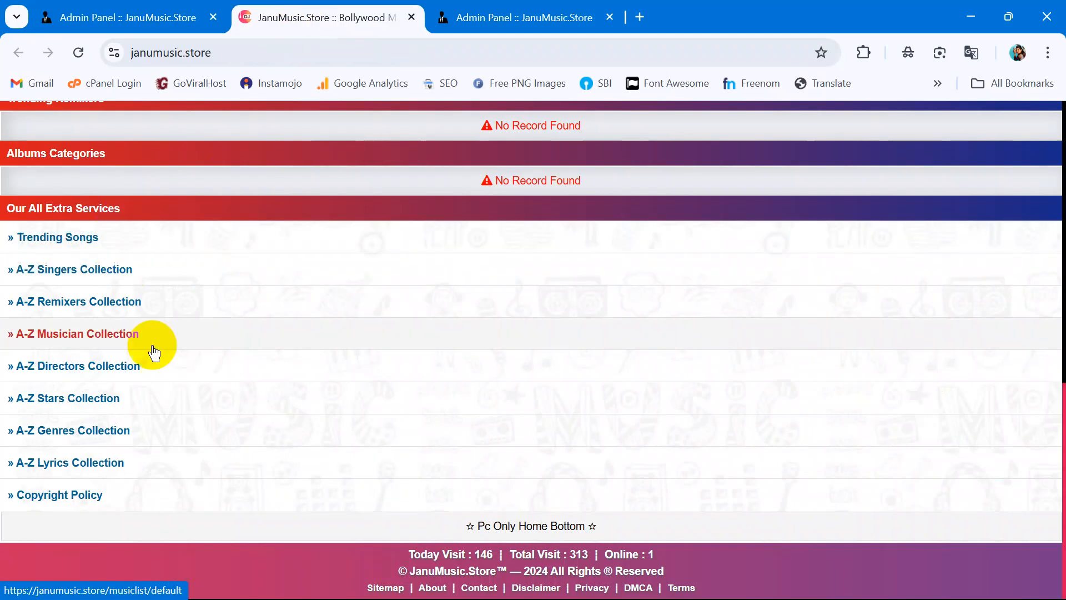
- Set A-Z Musician Collection, A-Z Directors Collection and A-Z Stars Collection to Blocked on page 2 of the Extra Services List
click(162, 15)
scroll(574, 269, down, 3)
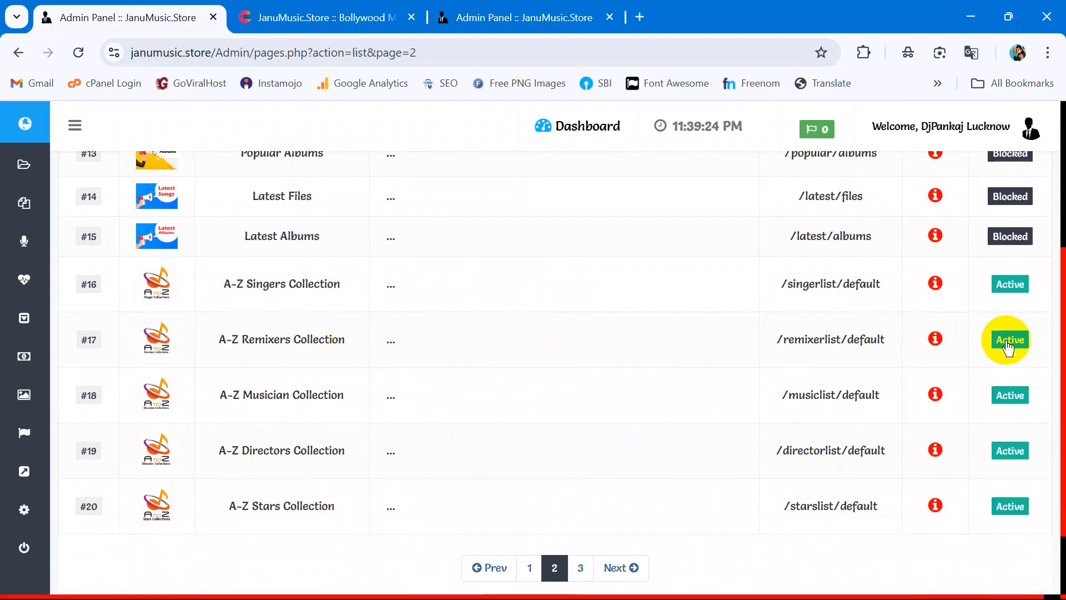
click(1010, 396)
click(1009, 452)
click(1010, 396)
click(1007, 450)
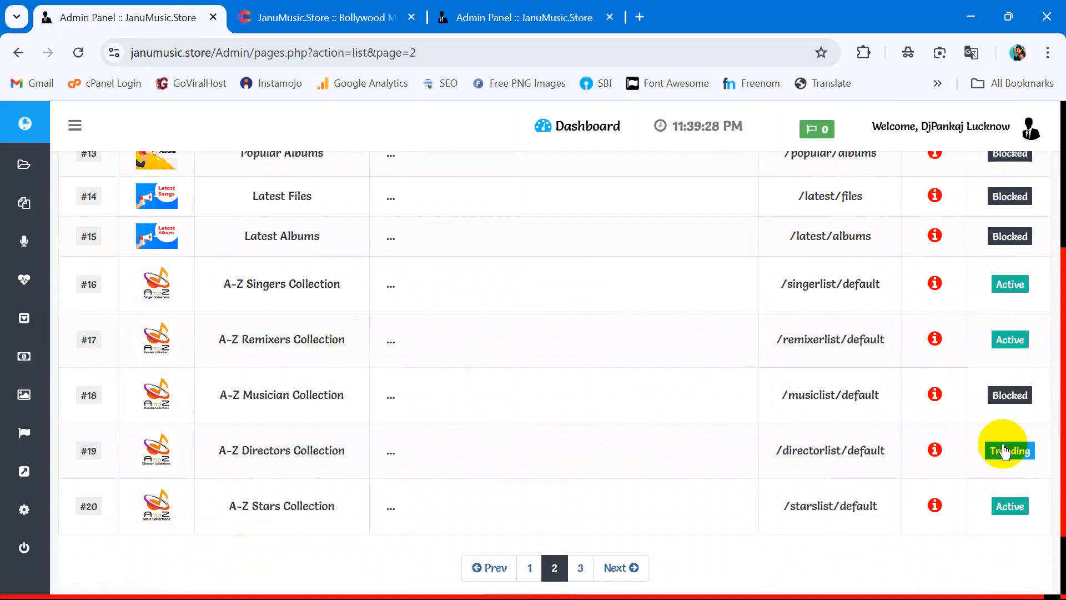
click(1009, 504)
click(1009, 510)
- Set A-Z Genres Collection and A-Z Lyrics Collection on page 3 to Blocked, and reload the public home page
click(580, 566)
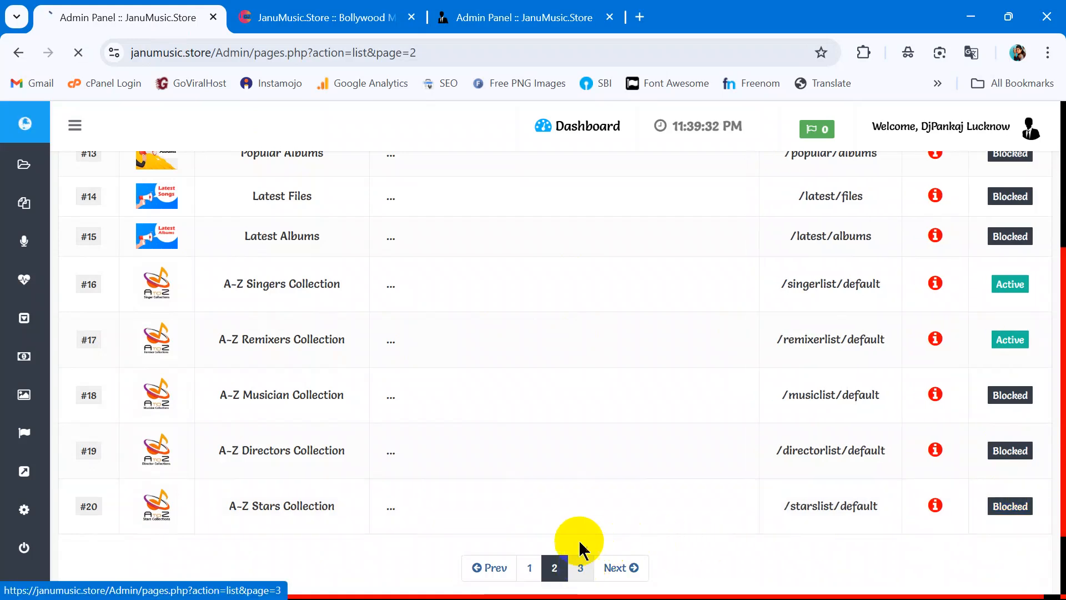
click(1024, 304)
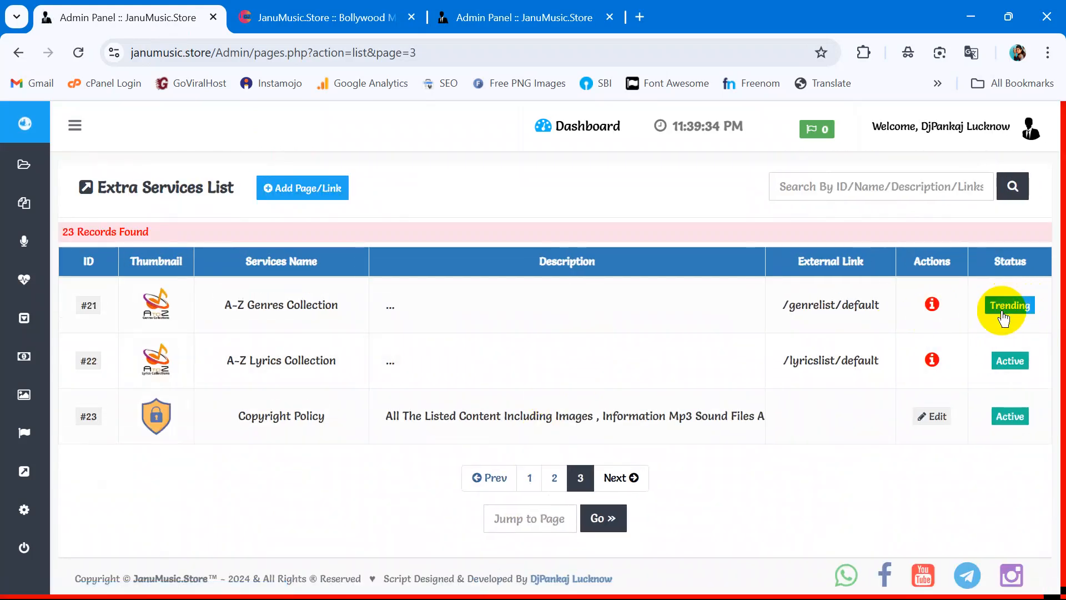
click(1007, 306)
click(1009, 361)
click(1009, 362)
click(305, 18)
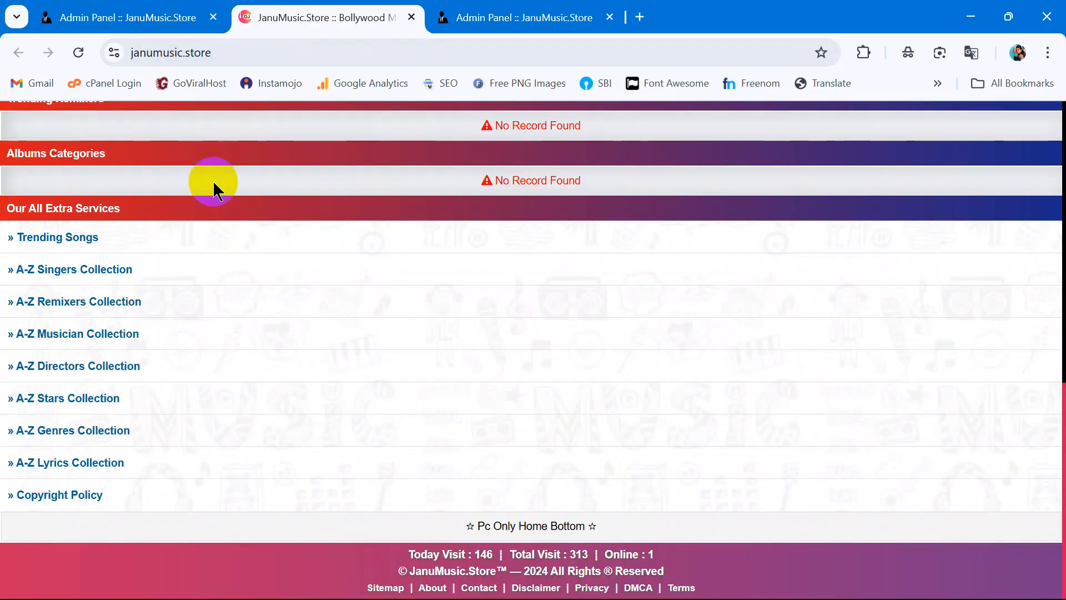
right_click(212, 181)
click(281, 251)
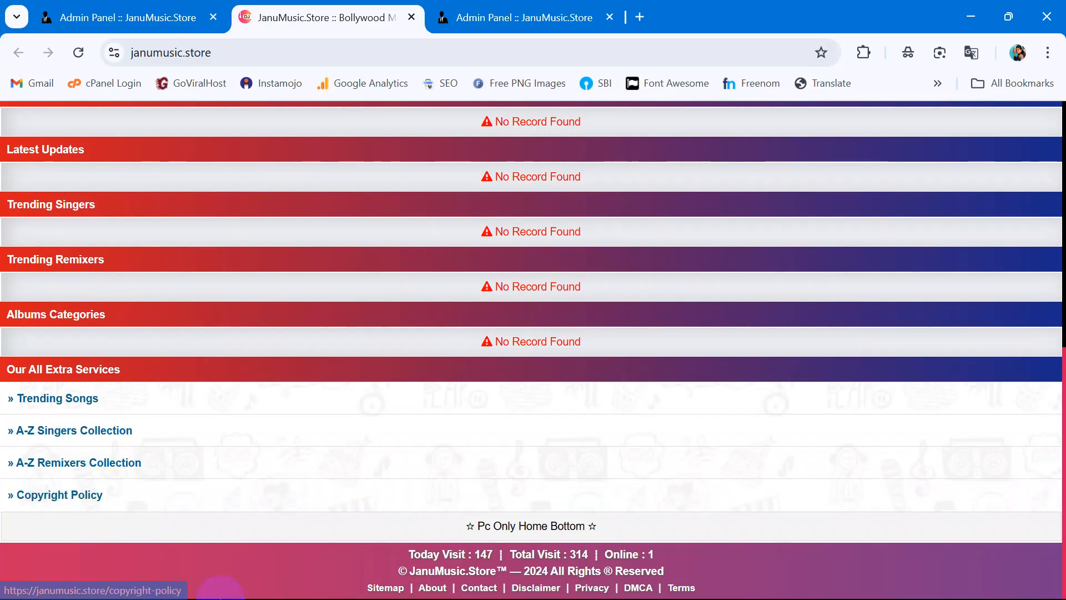
- Set the Copyright Policy service's status to Blocked and reload the public home page
click(129, 22)
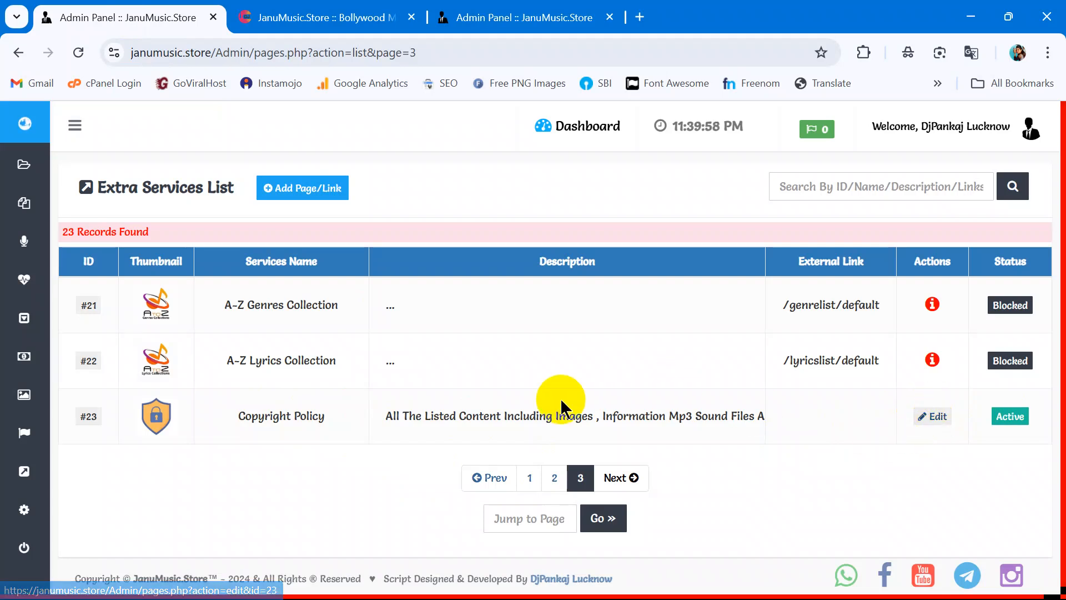
click(1000, 421)
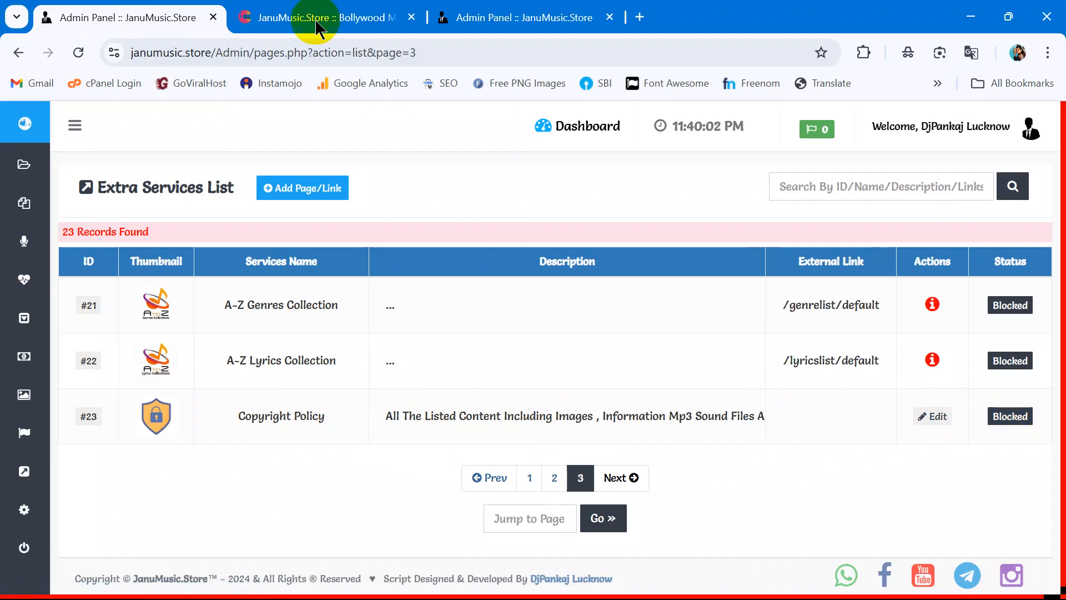
click(300, 22)
right_click(235, 219)
click(329, 285)
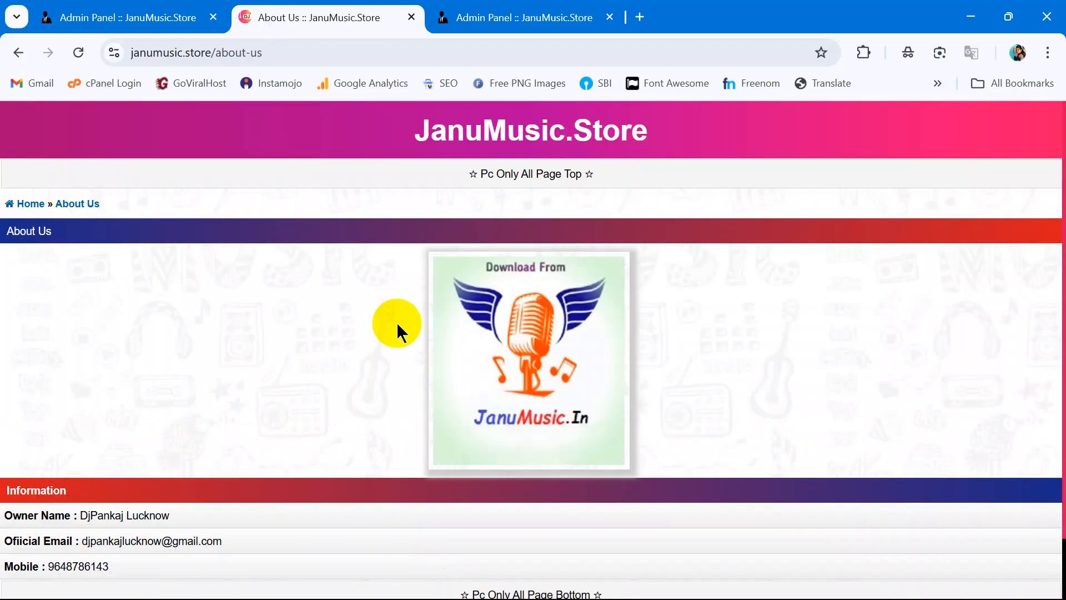
- Review the information on the public About Us page and open the About Us service on page 1 of the list for editing
scroll(396, 322, down, 2)
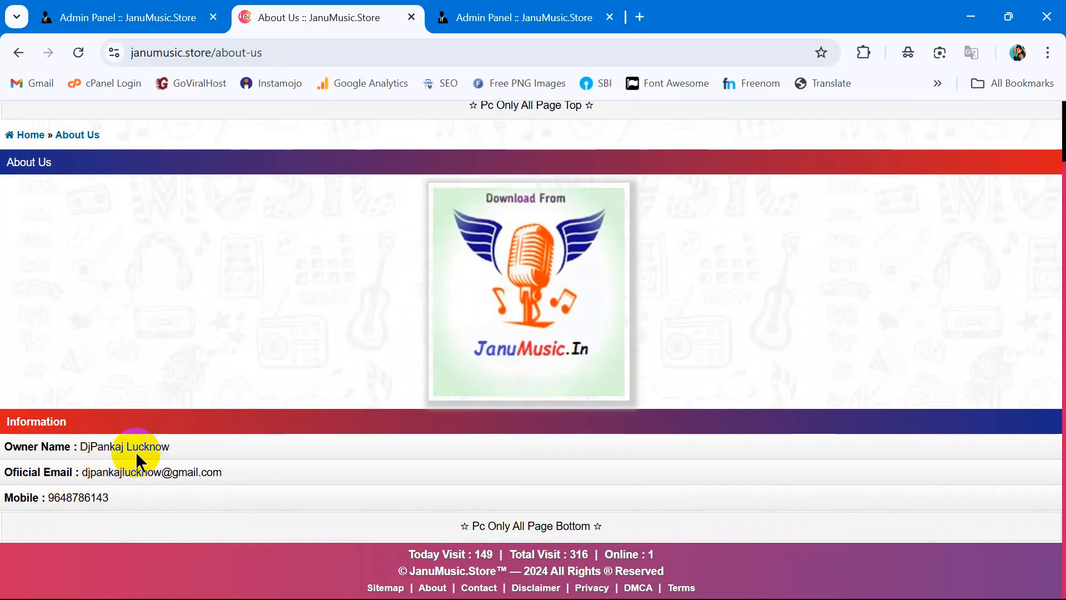
click(147, 23)
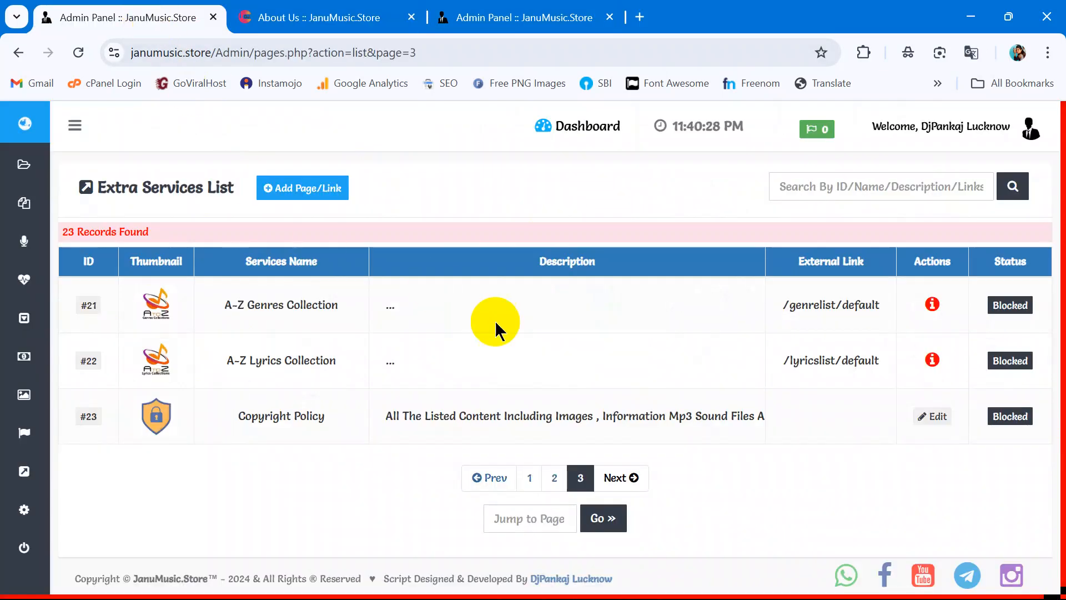
click(526, 478)
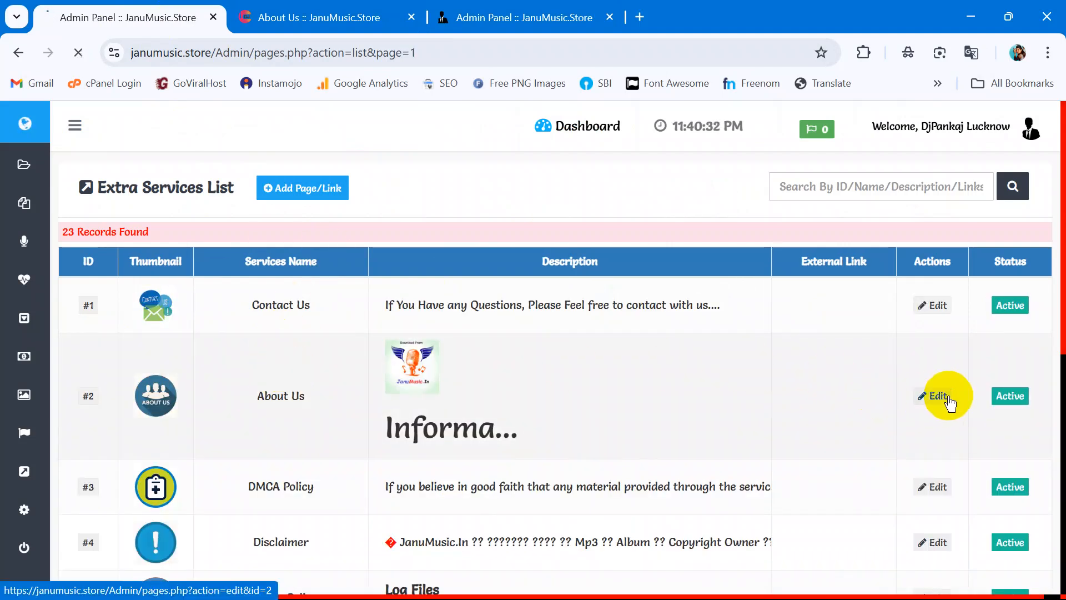
click(938, 398)
scroll(311, 327, down, 4)
scroll(218, 284, up, 2)
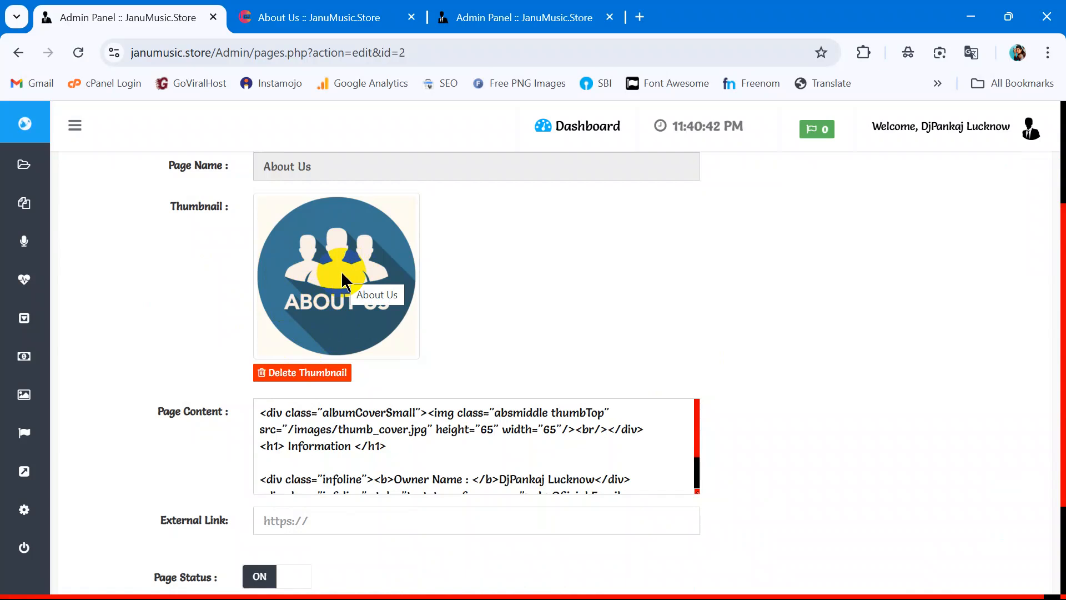
- Enlarge the Page Content box, prefix the mobile number with +91-, replace the owner name with the owner's full name, and save the page
scroll(324, 317, down, 2)
click(370, 336)
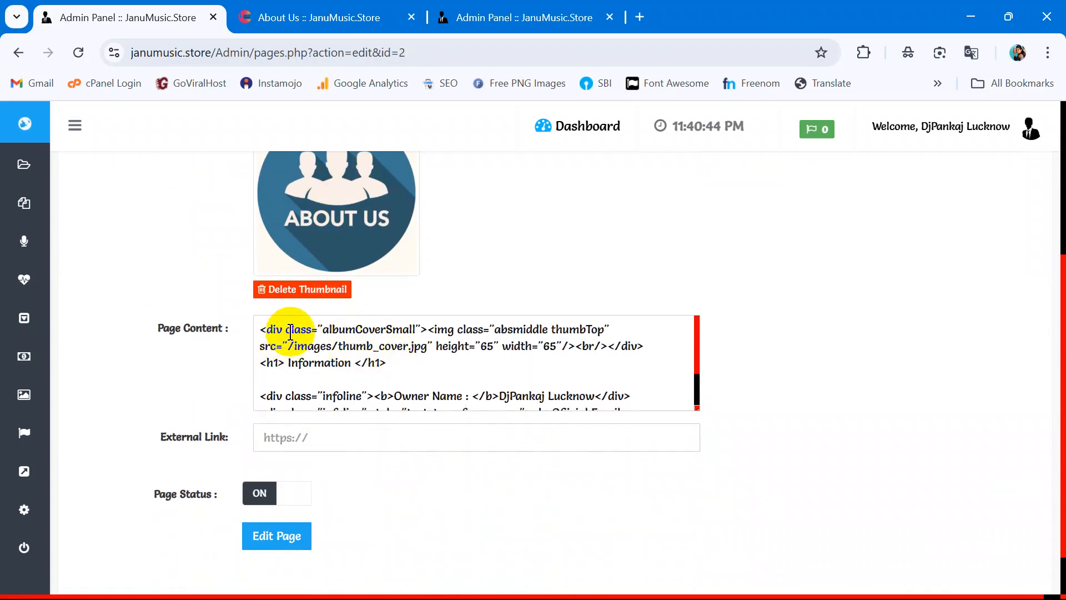
drag(697, 408, 751, 500)
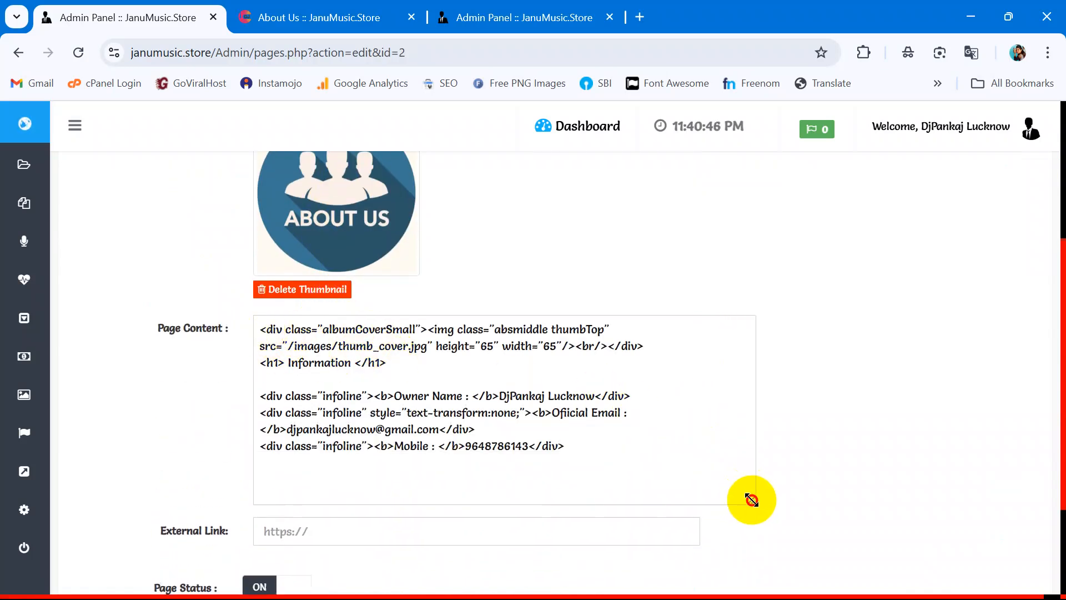
drag(506, 398, 595, 397)
drag(286, 429, 450, 431)
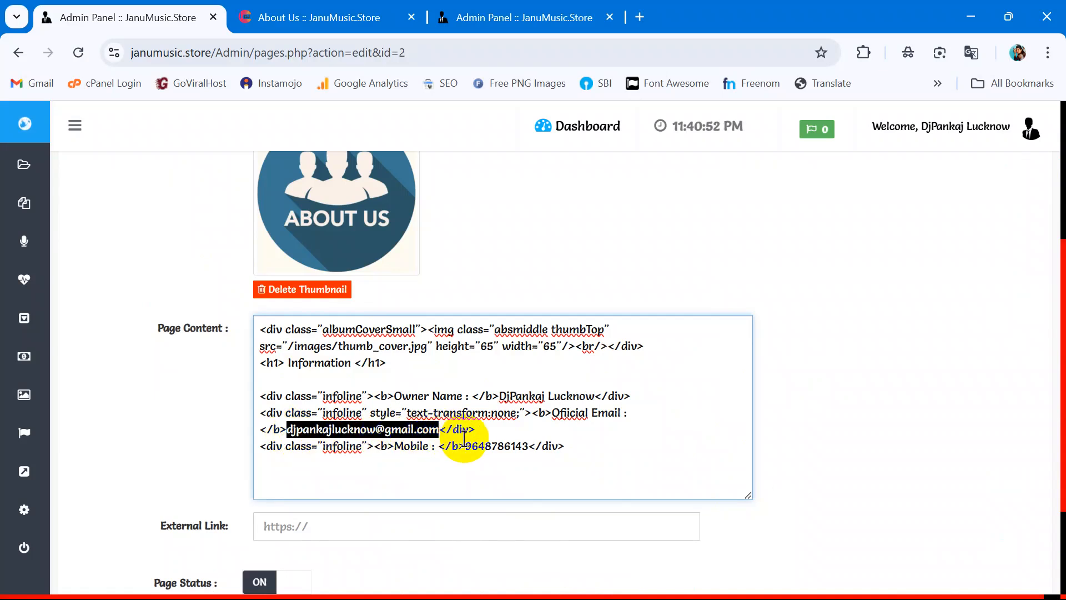
click(462, 446)
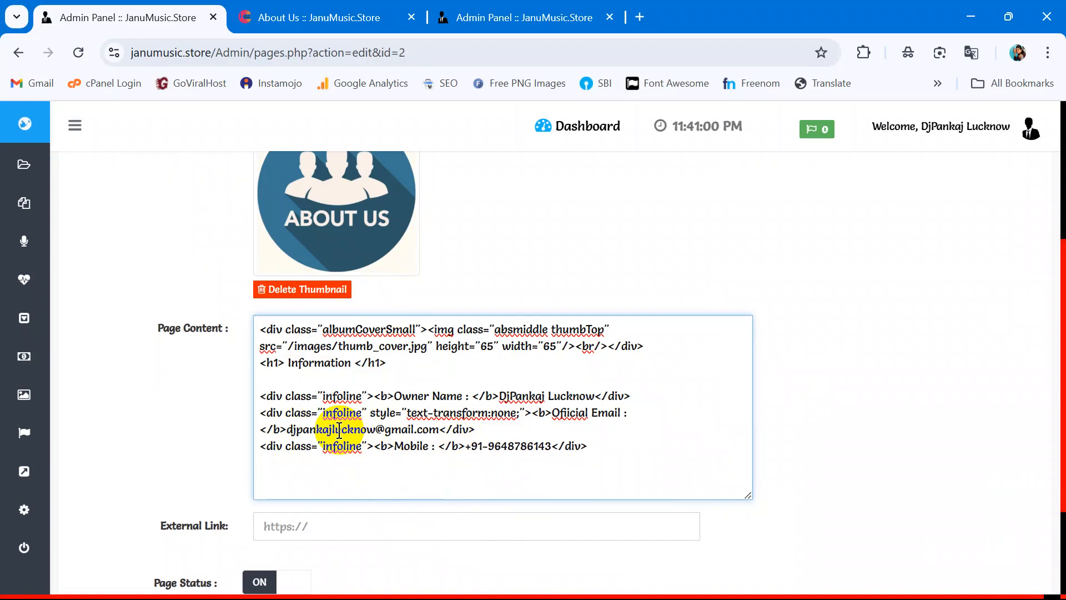
click(509, 396)
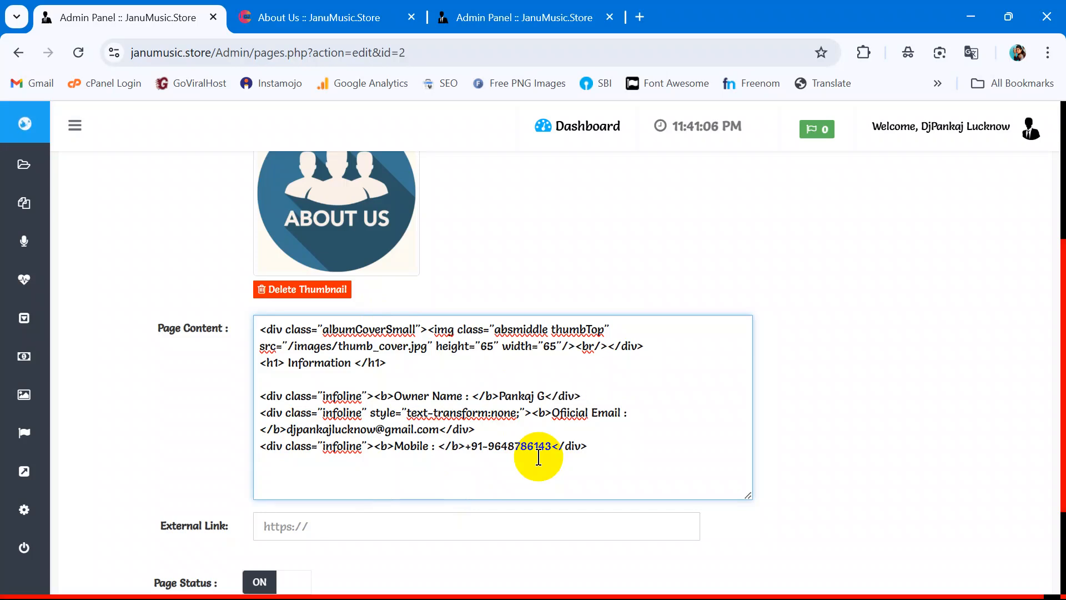
scroll(538, 457, down, 3)
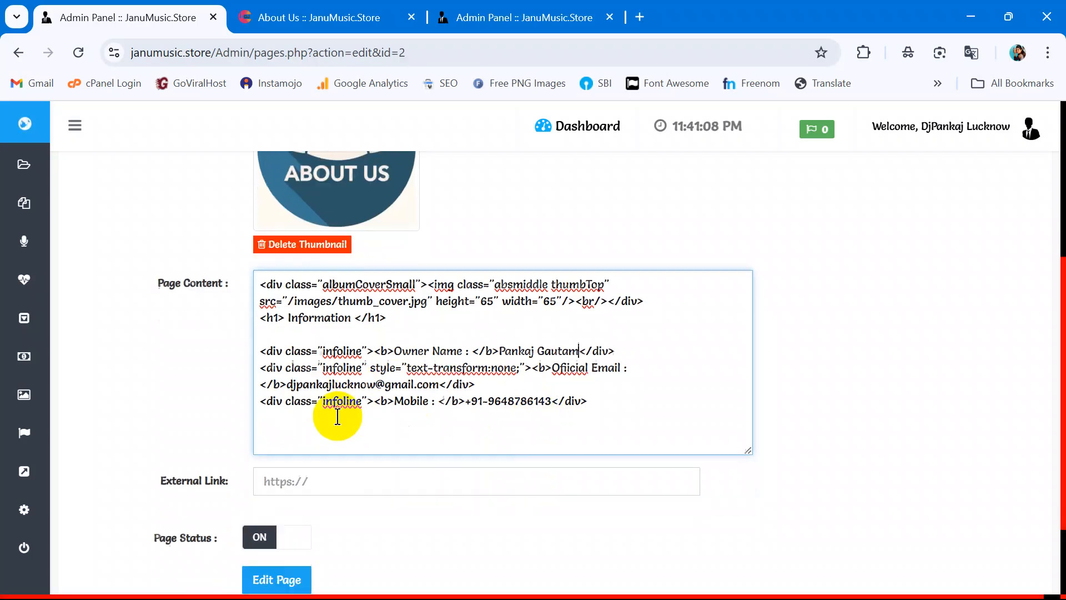
click(287, 479)
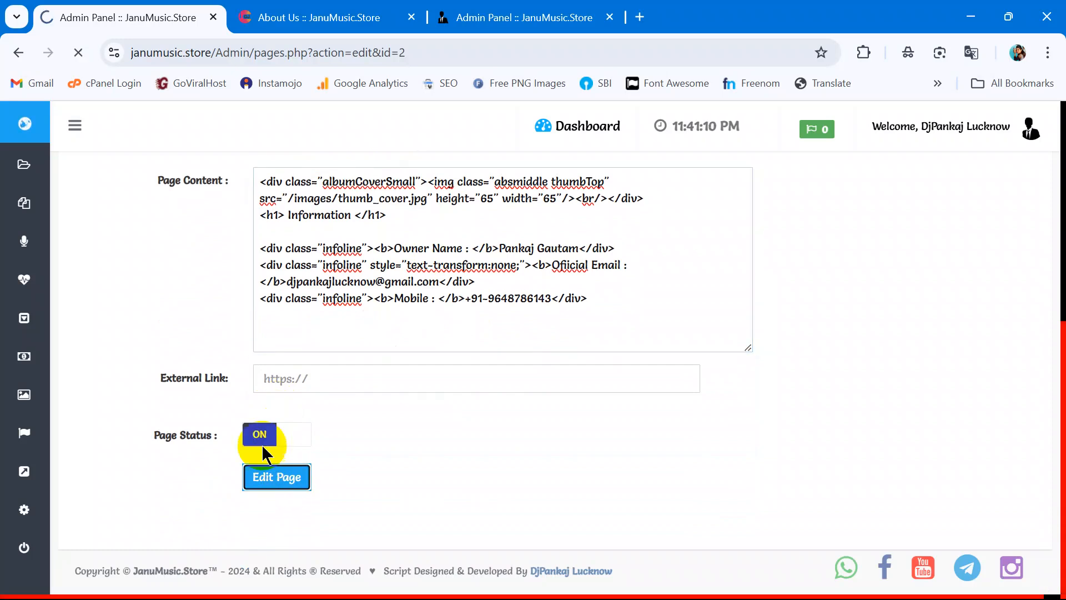
- Reload the public About Us page and check its owner name and mobile number lines
click(313, 17)
right_click(237, 140)
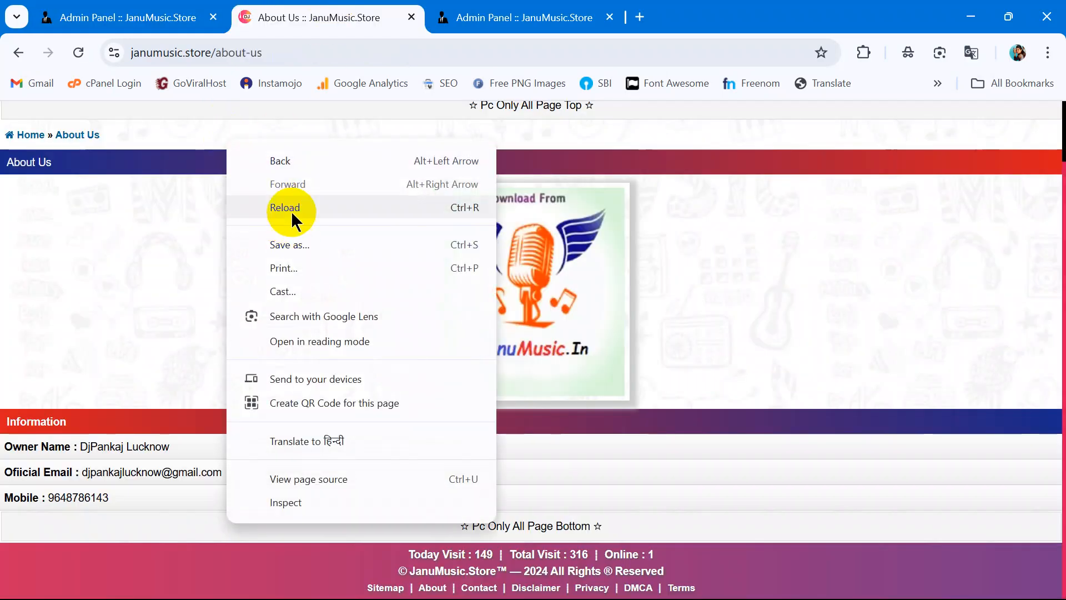
click(295, 210)
drag(93, 455, 167, 457)
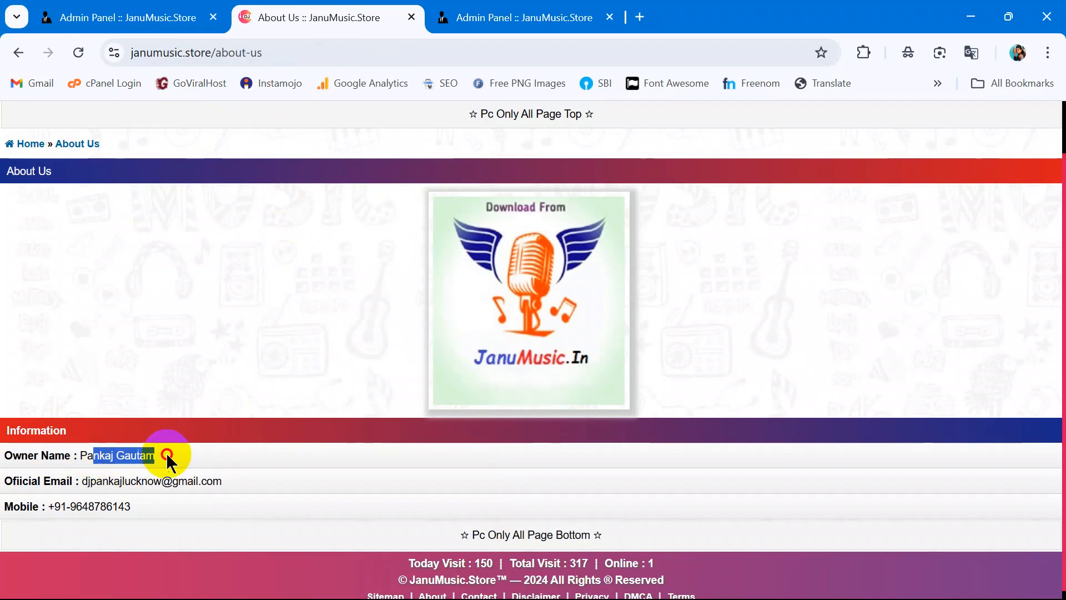
click(168, 459)
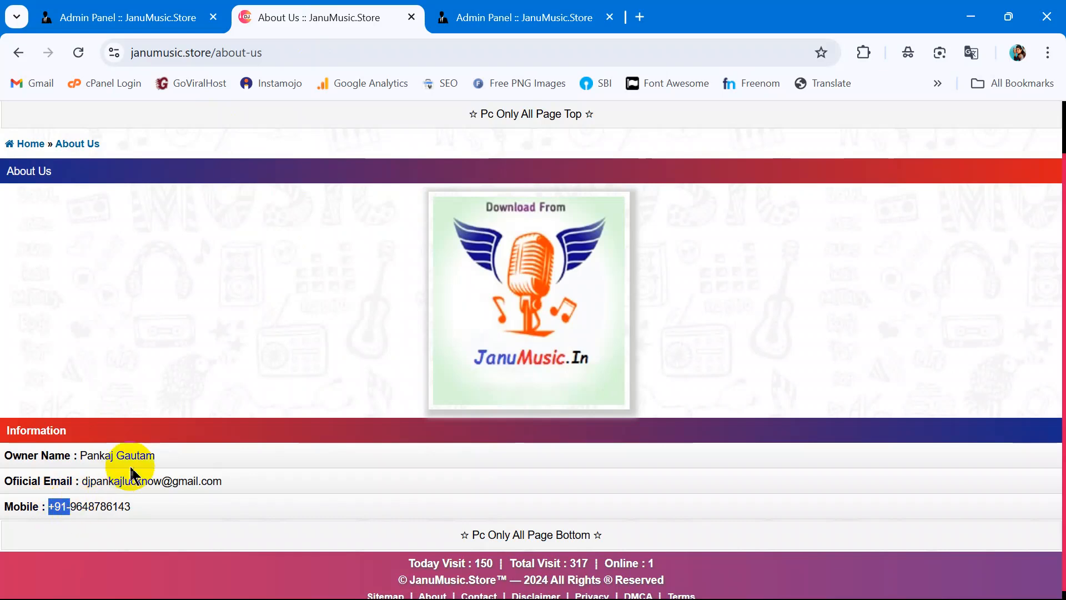
scroll(311, 399, down, 1)
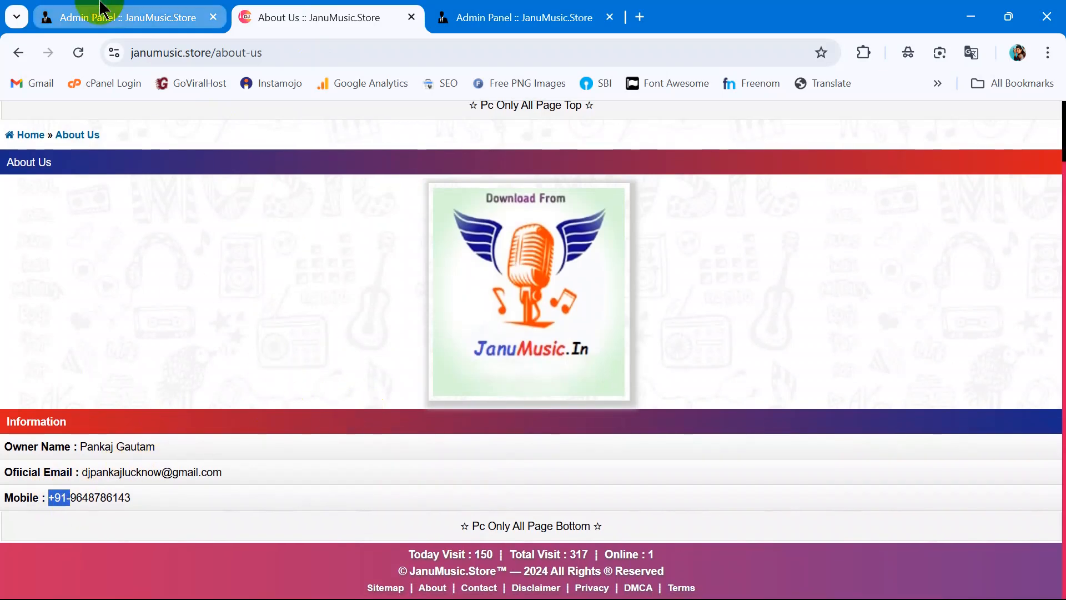
- Examine page 1 of the Extra Services List for which services can be edited and which are locked presets
click(97, 17)
scroll(833, 298, down, 1)
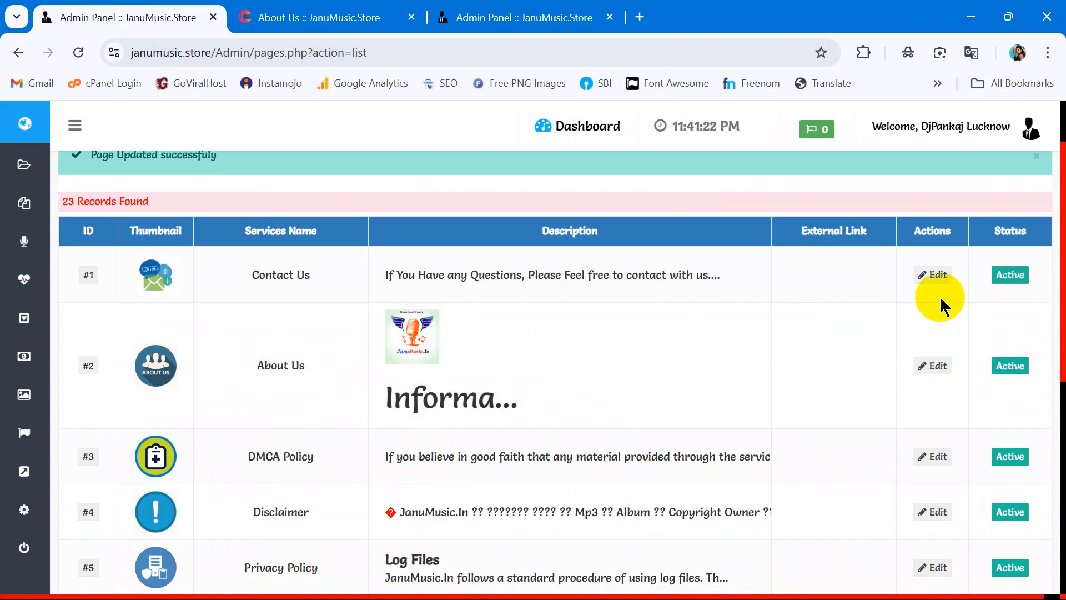
scroll(933, 281, down, 1)
scroll(460, 312, down, 5)
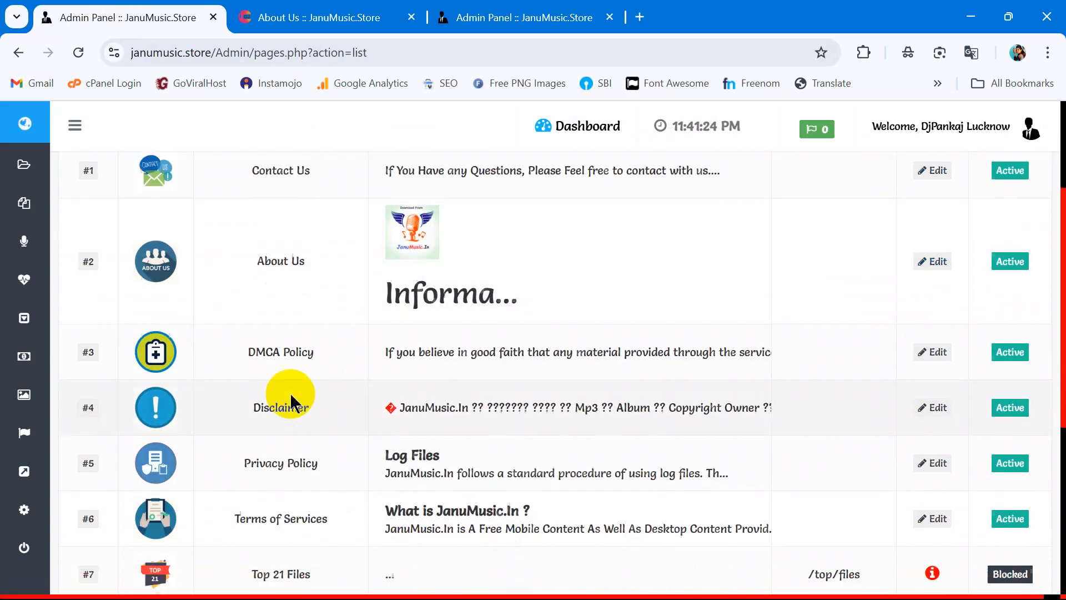
scroll(1031, 355, down, 1)
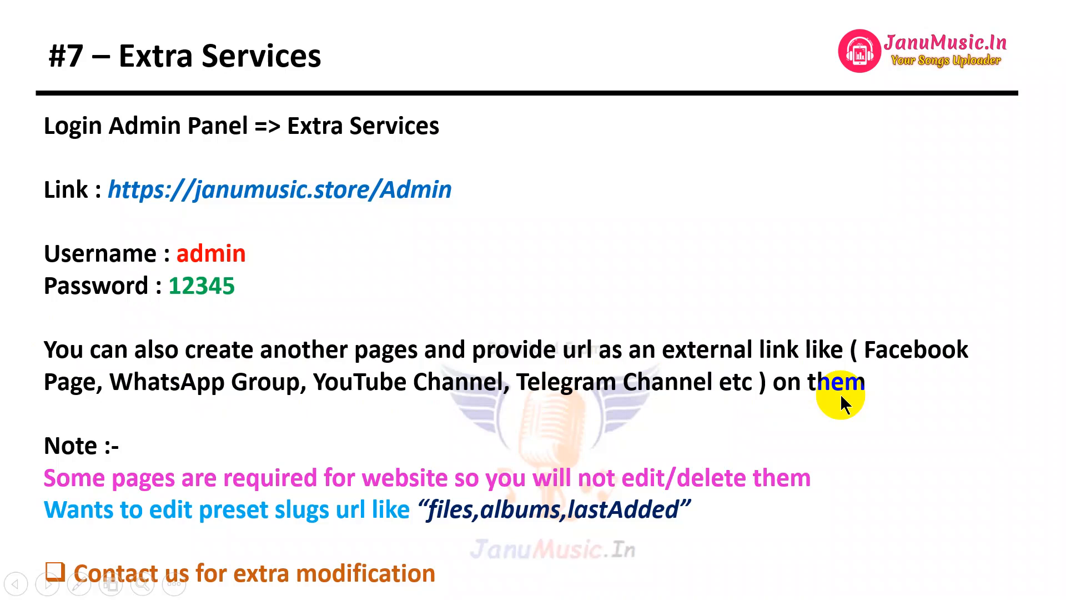
key(alt+Tab)
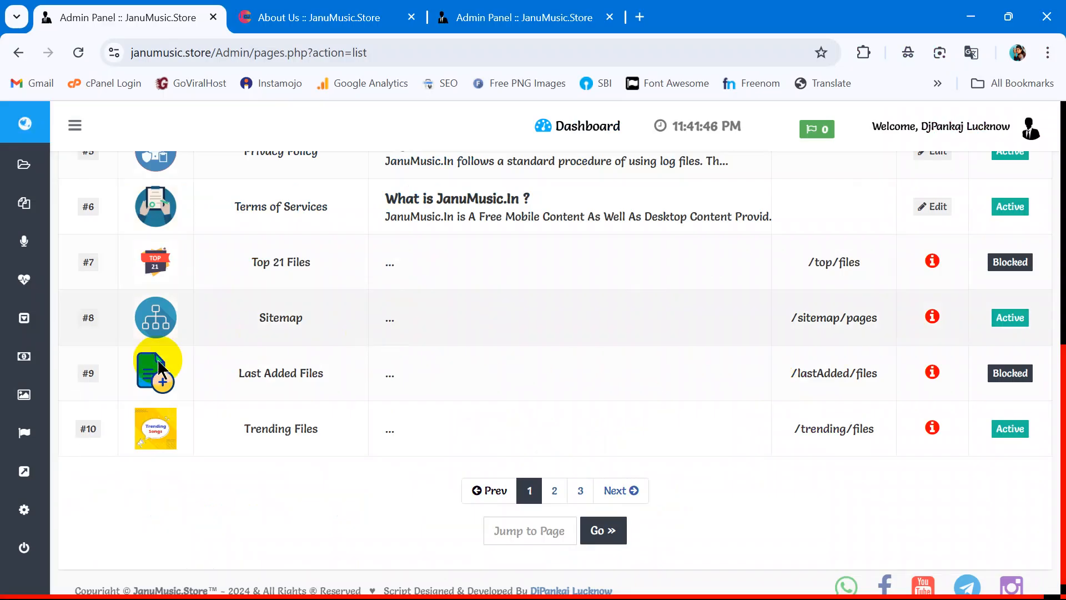
mouse_move(24, 447)
click(109, 487)
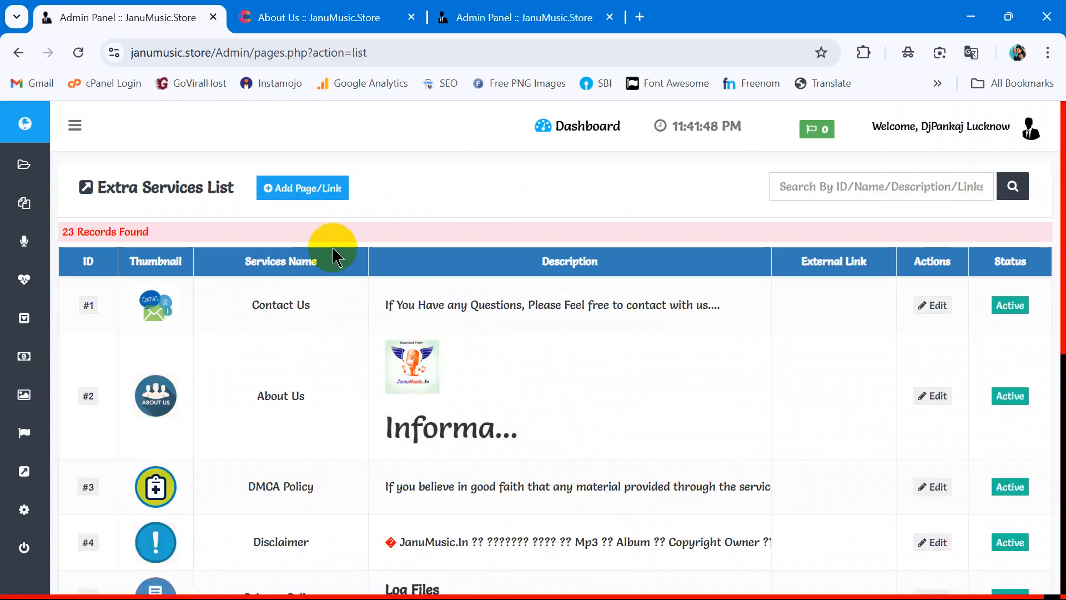
scroll(337, 336, down, 3)
scroll(336, 337, down, 2)
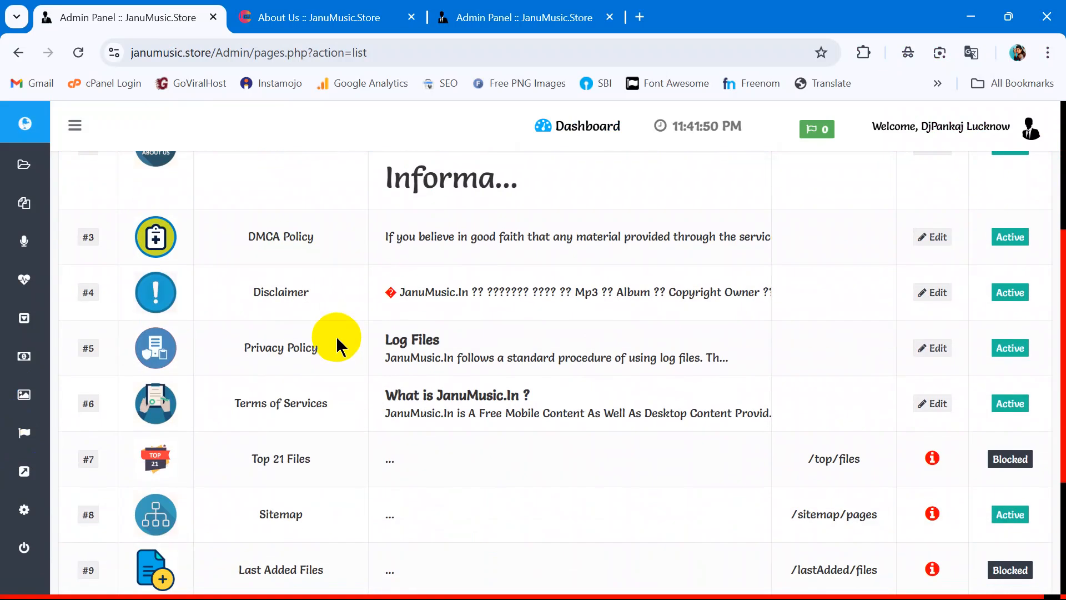
scroll(336, 336, down, 2)
scroll(337, 338, up, 6)
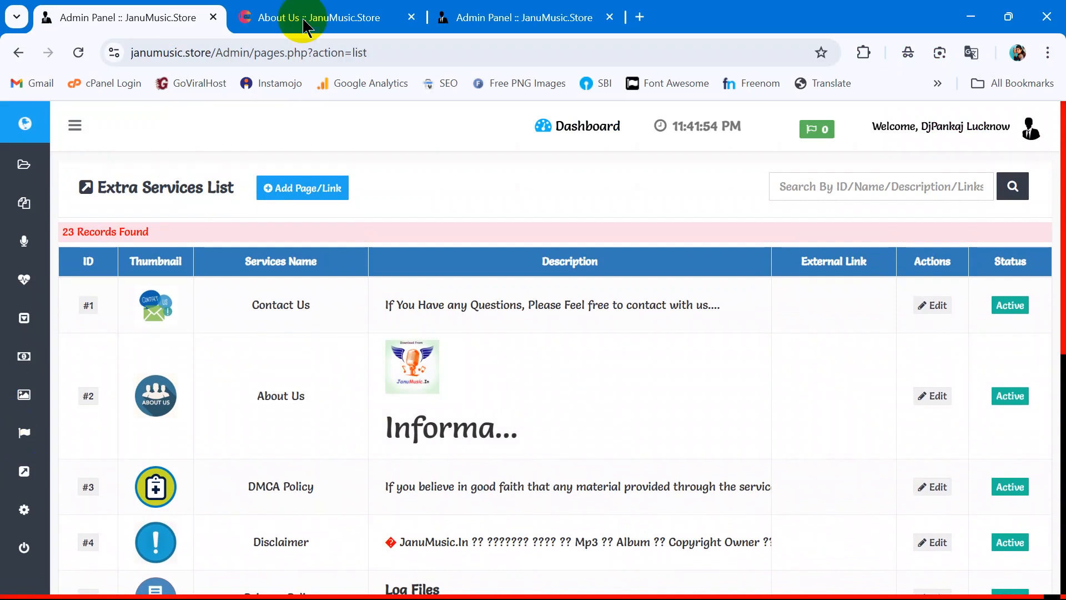
- Go from the public About Us page to the site's home page and check its extra services section
click(317, 18)
scroll(252, 168, up, 2)
click(487, 132)
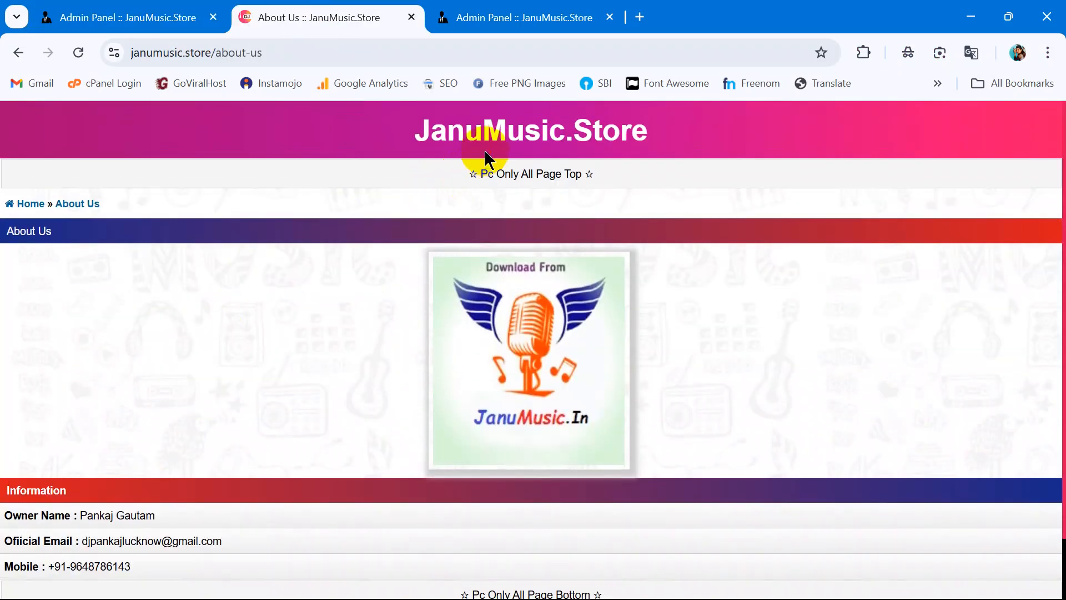
scroll(178, 393, down, 10)
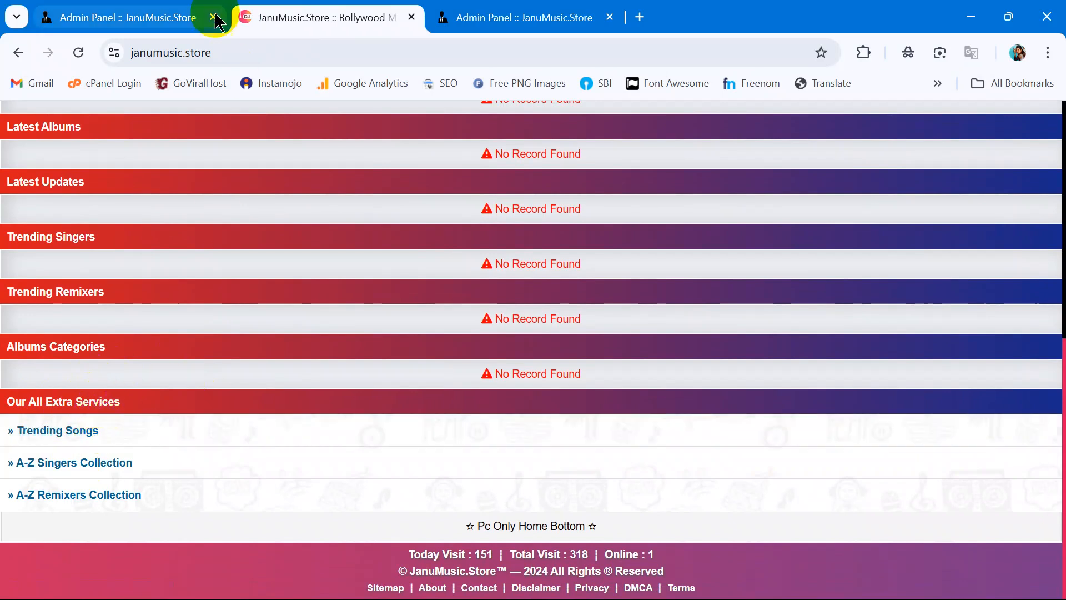
- Start a new service page in the admin panel and name it "follow on facebook"
click(71, 8)
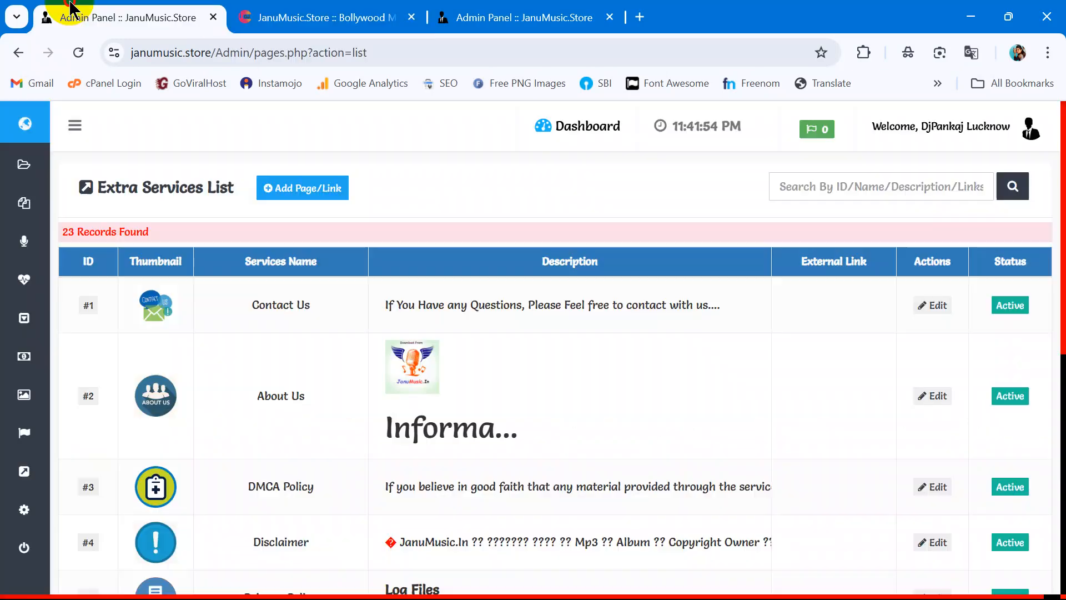
click(289, 191)
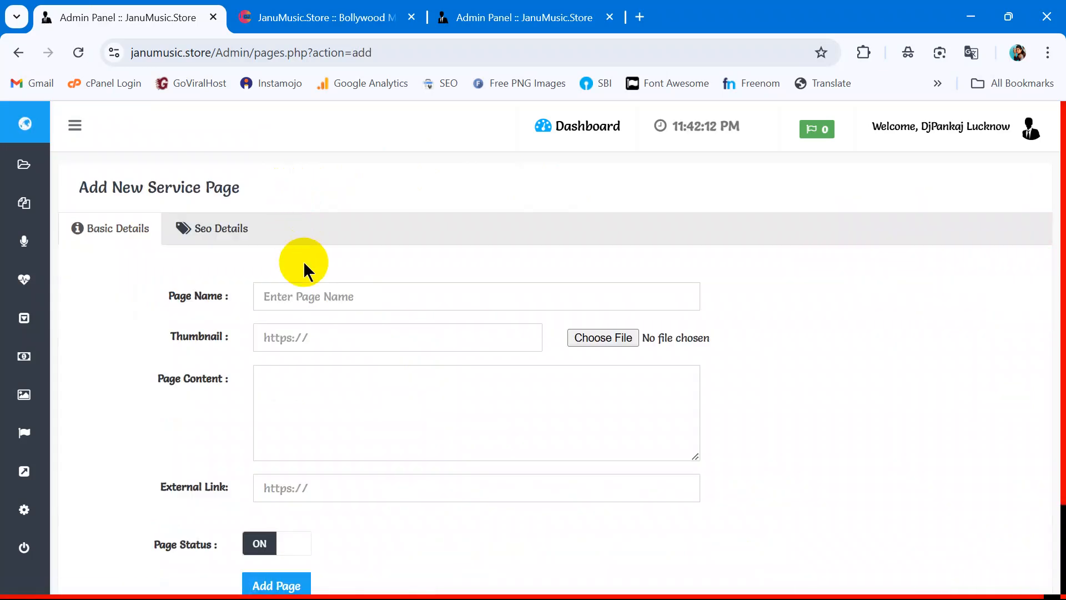
scroll(250, 277, down, 1)
click(304, 214)
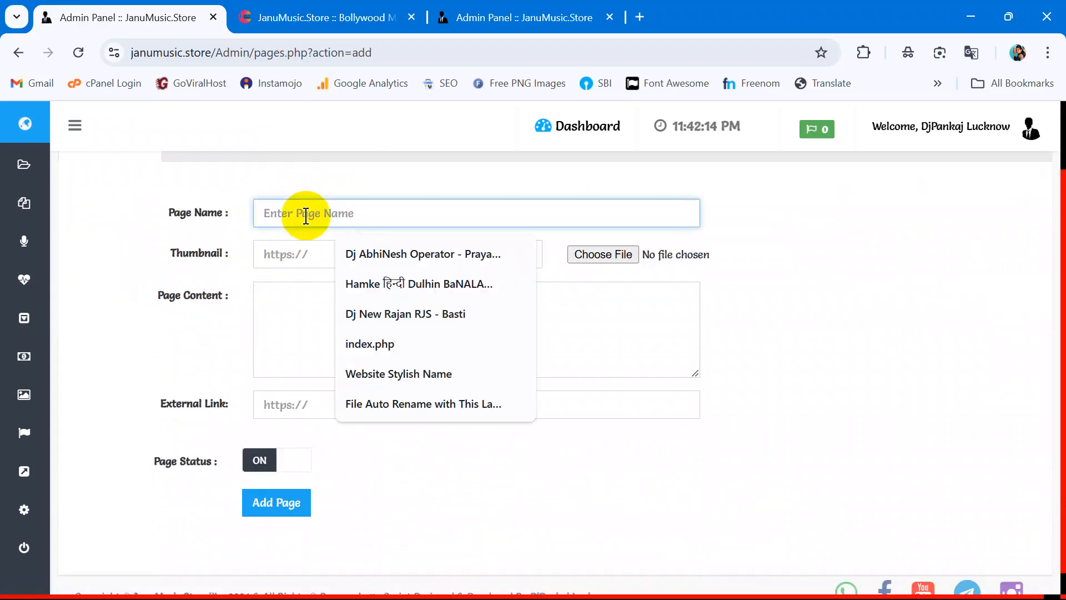
text(Follow)
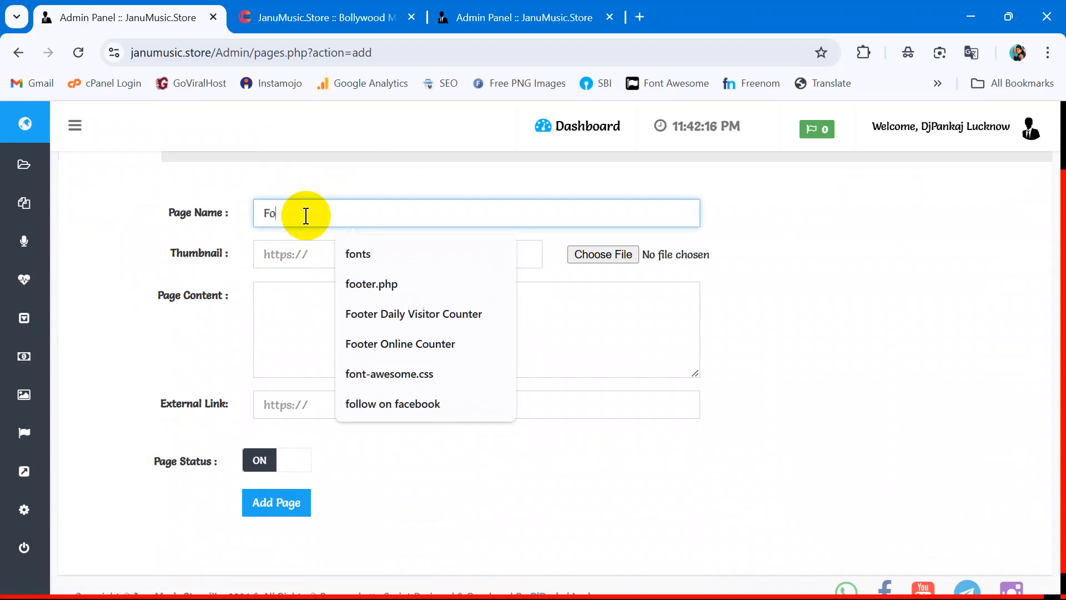
key(Down)
key(Return)
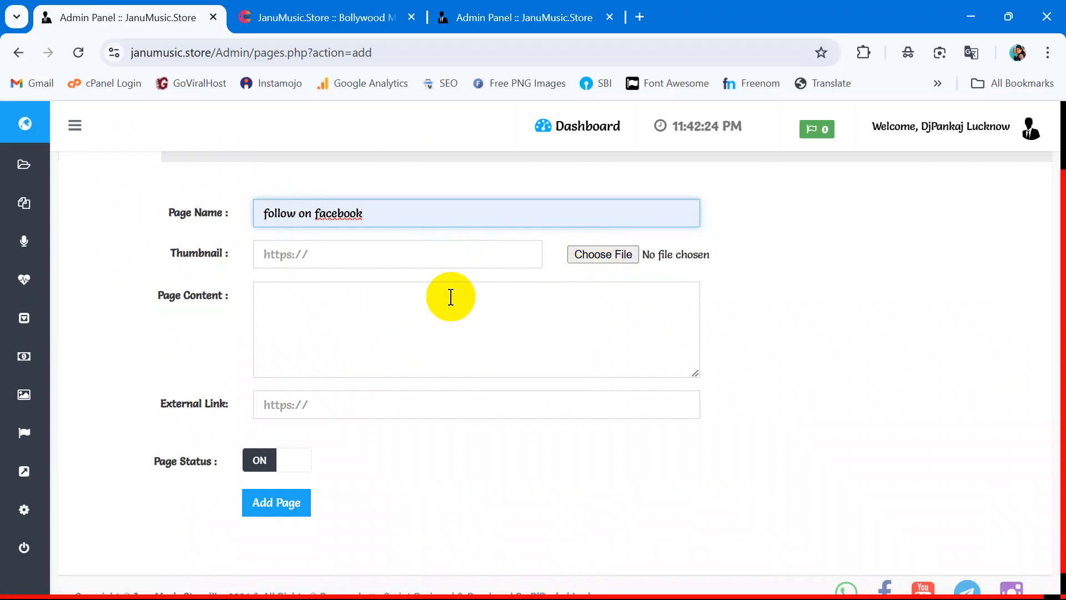
- Leave the page content empty, set the external link to the owner's Facebook profile address, and add the page
click(428, 298)
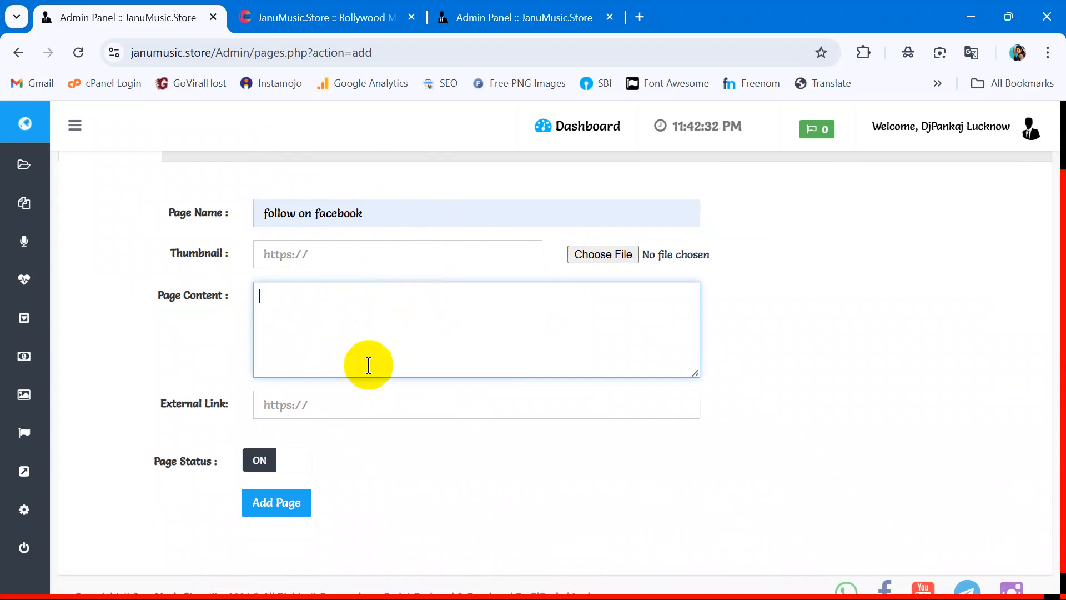
click(321, 399)
click(407, 443)
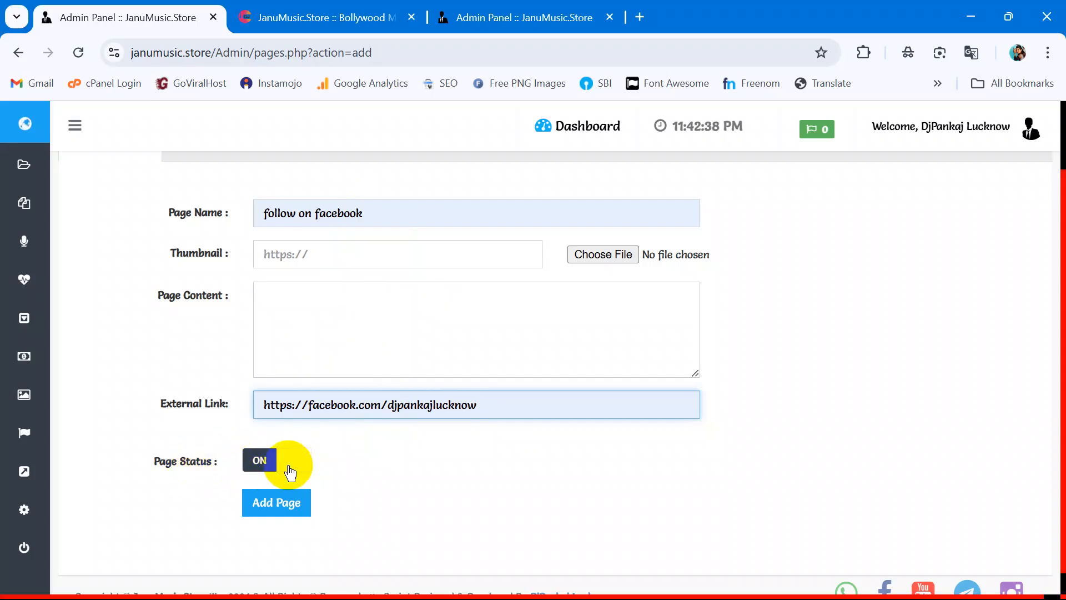
click(335, 17)
click(194, 8)
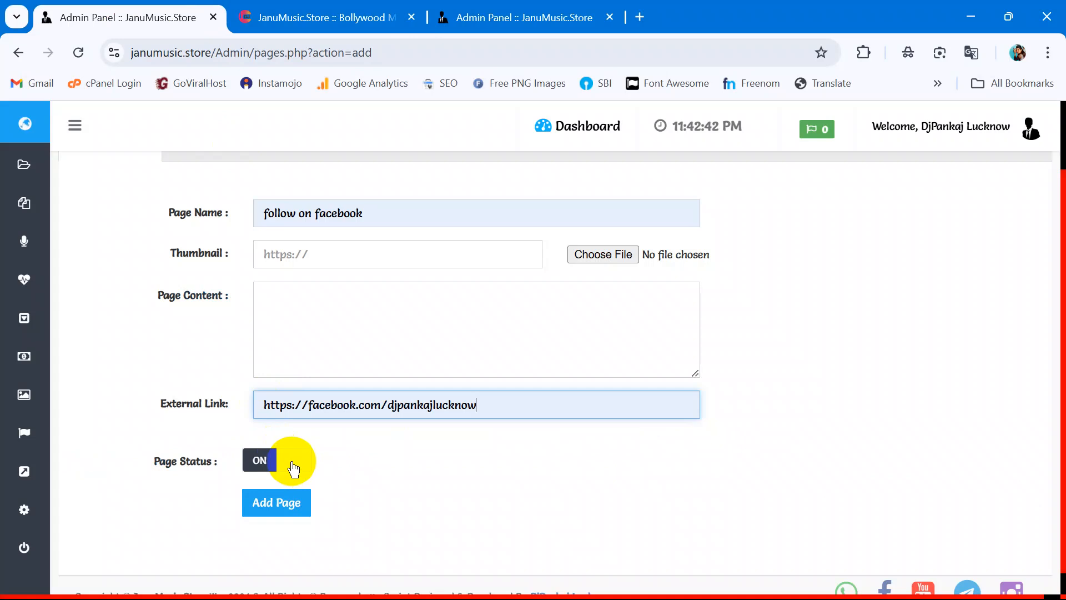
click(282, 503)
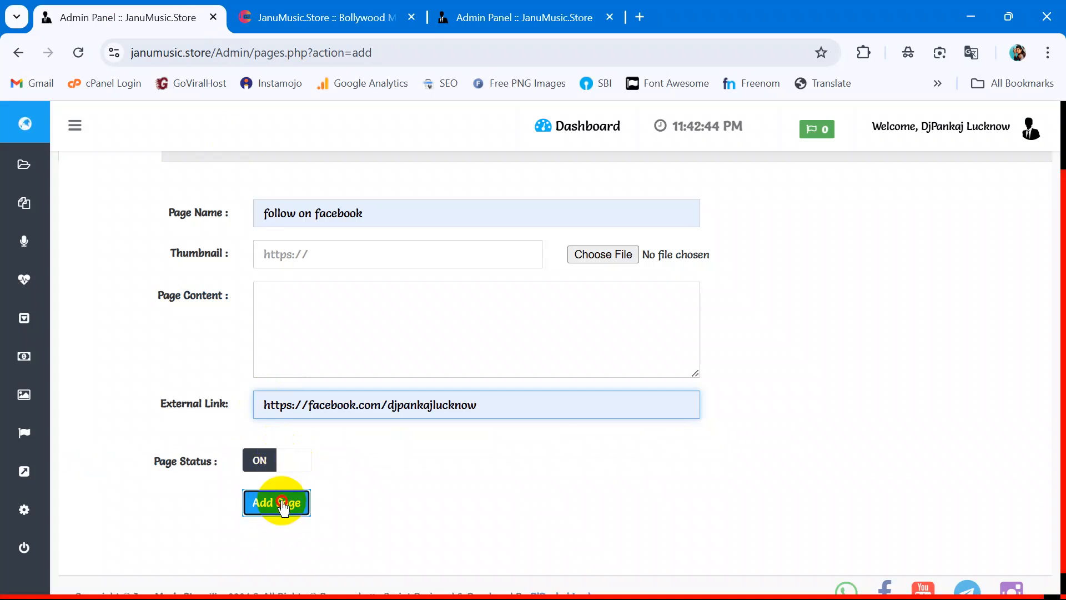
- Reload the public home page and open the Follow On Facebook link among its extra services
click(294, 16)
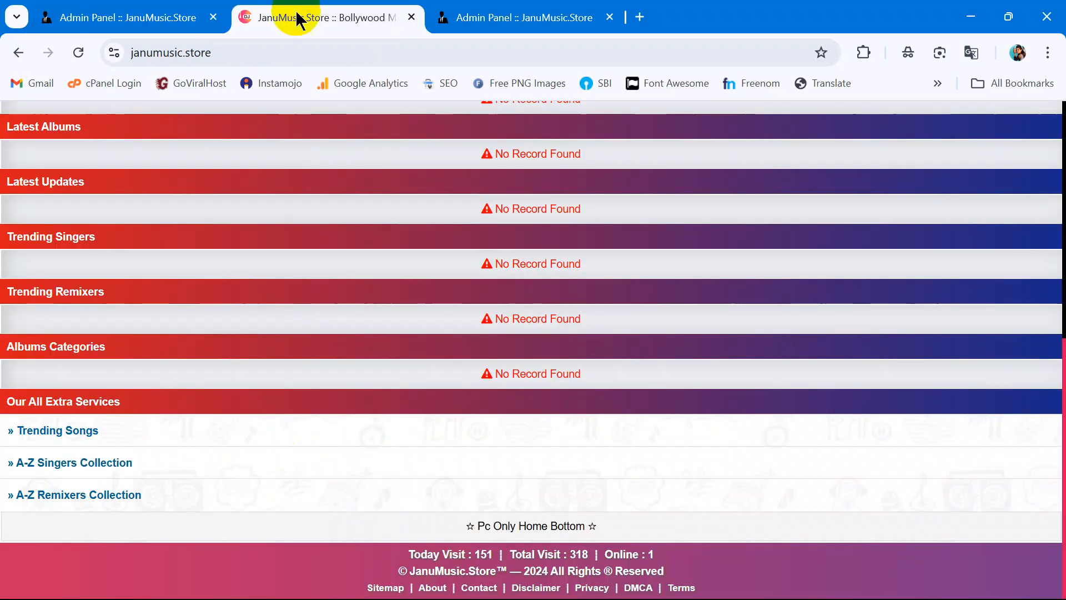
right_click(199, 111)
click(269, 171)
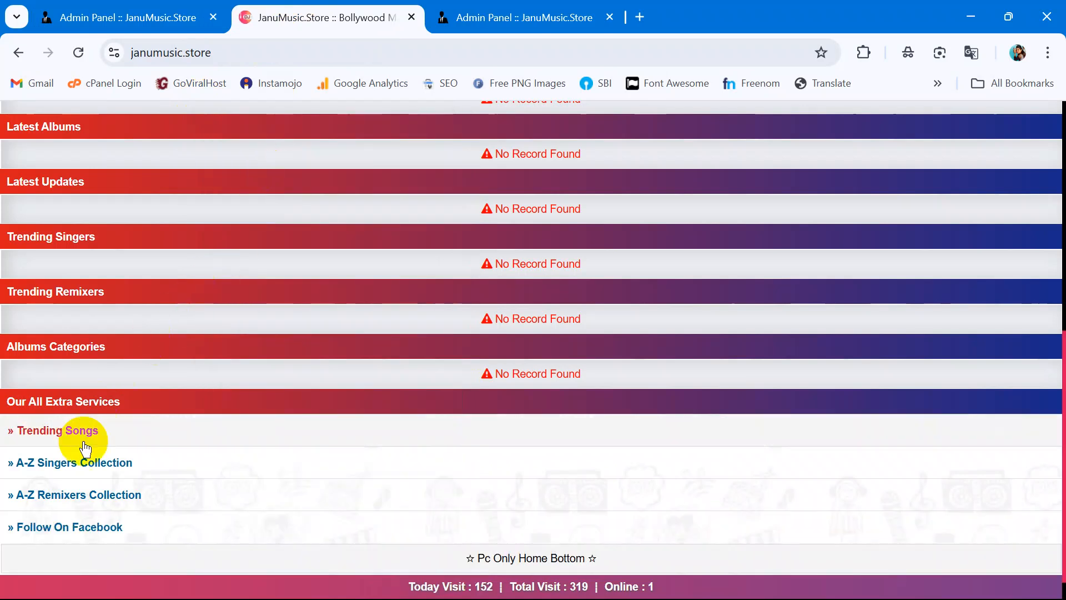
scroll(88, 466, down, 1)
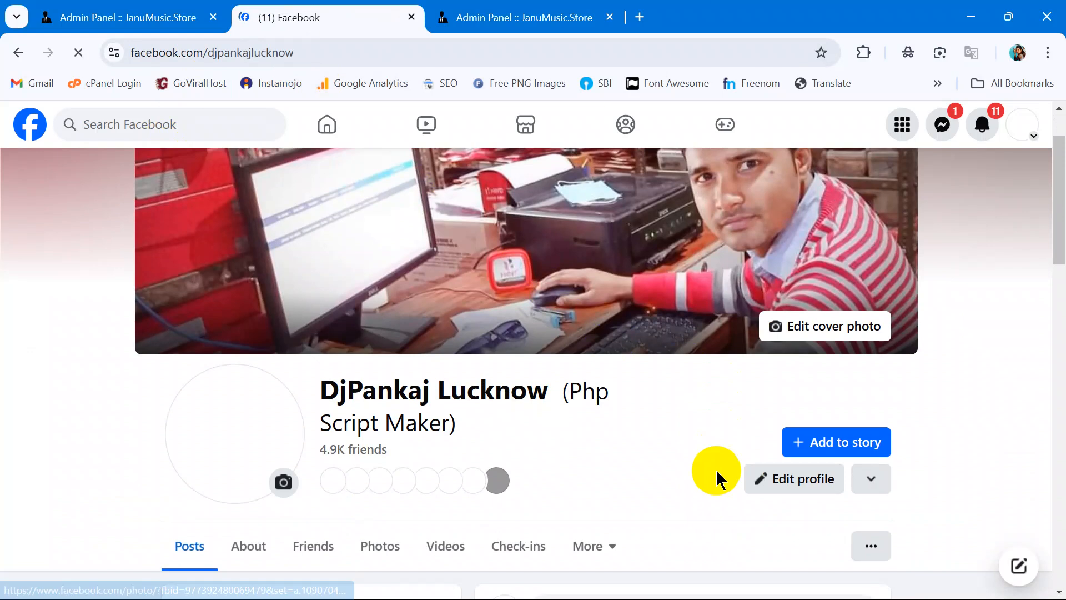
- Look through the linked Facebook profile's header, intro and posts, and return to the site's home page
scroll(716, 472, down, 10)
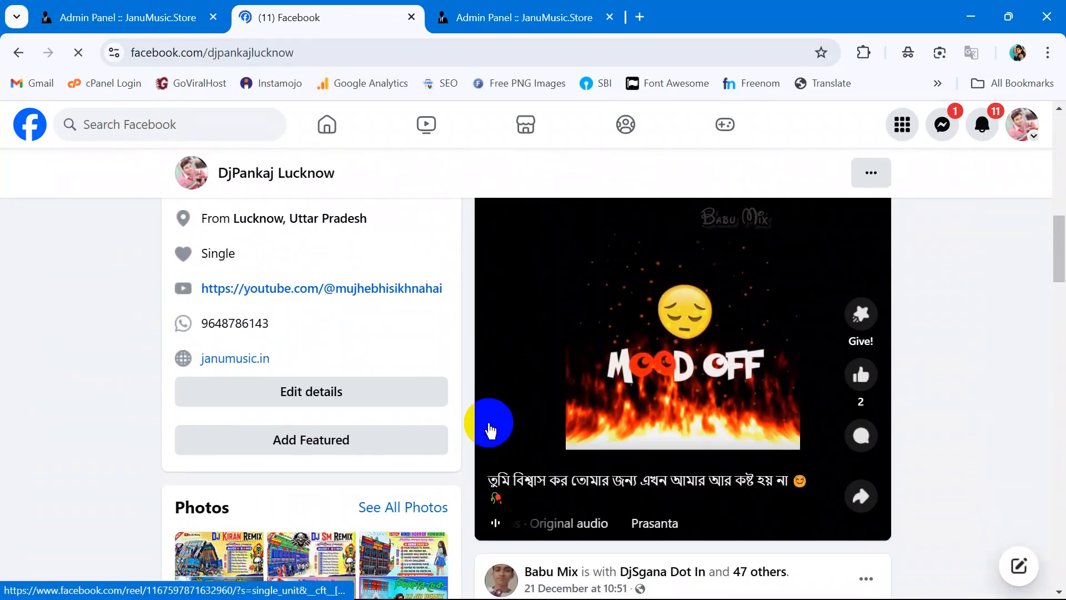
scroll(489, 430, down, 6)
scroll(583, 393, up, 15)
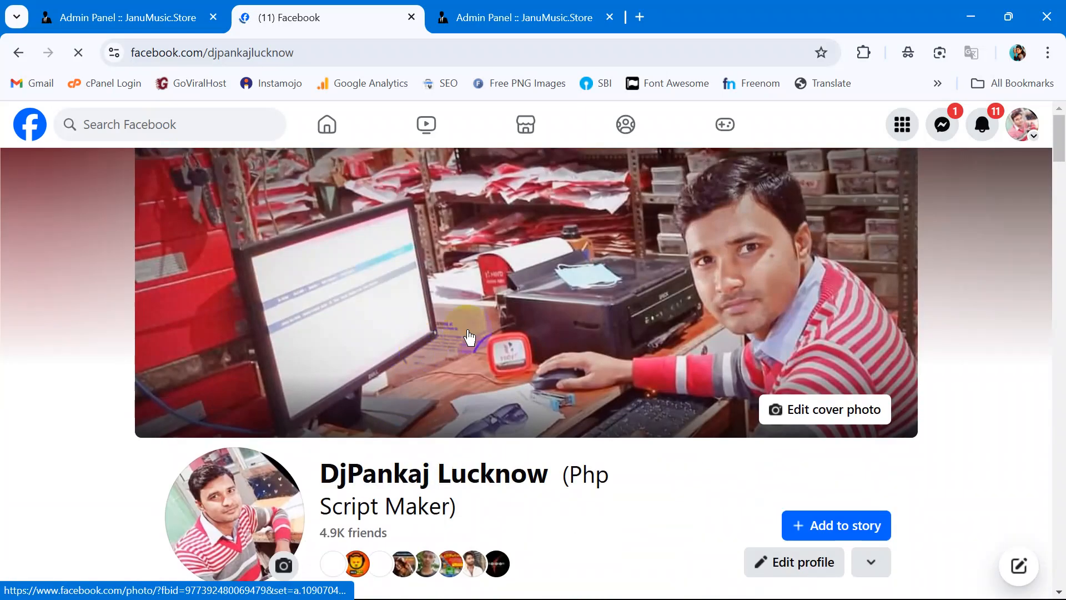
scroll(472, 361, down, 5)
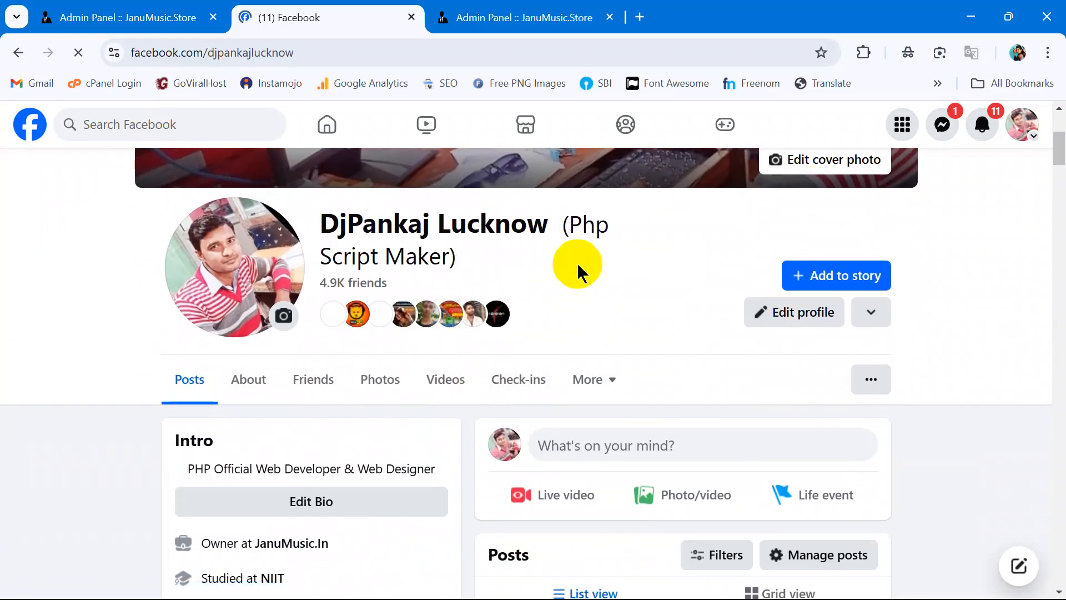
scroll(555, 283, down, 2)
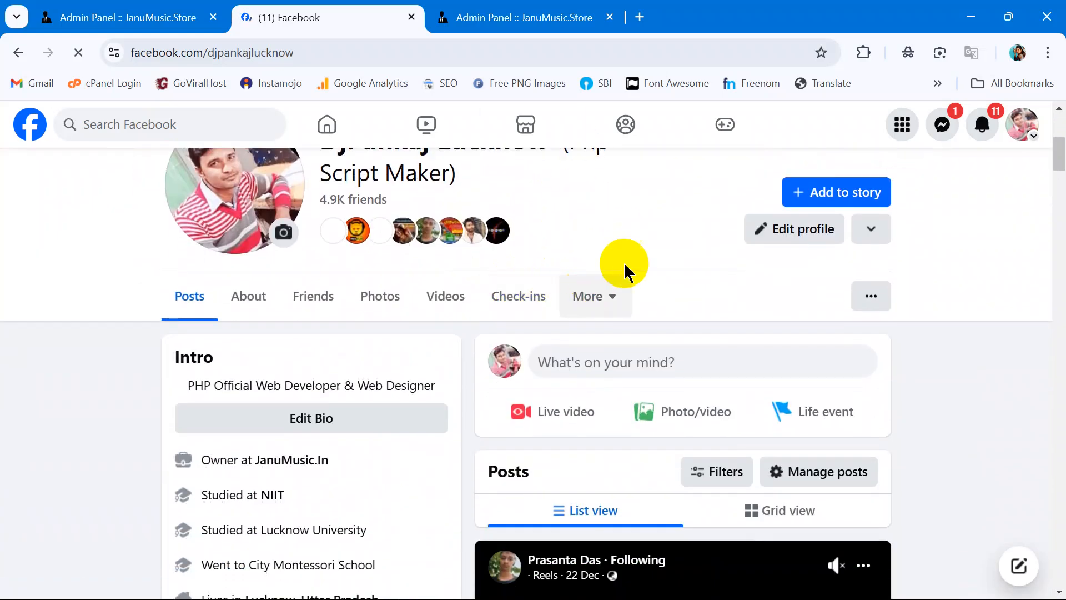
scroll(611, 269, up, 3)
scroll(614, 326, down, 2)
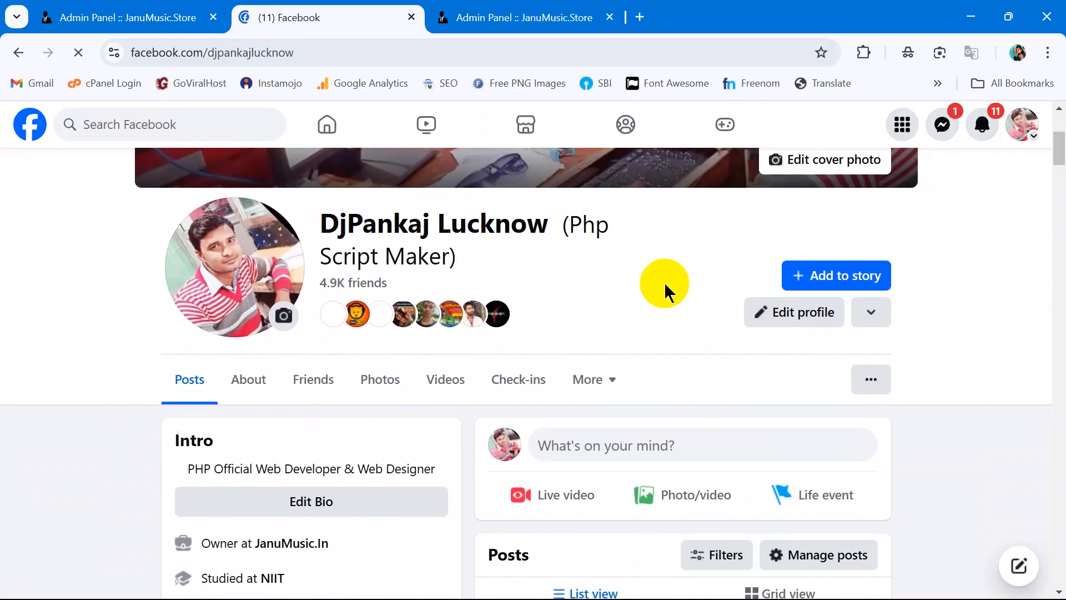
scroll(638, 291, down, 7)
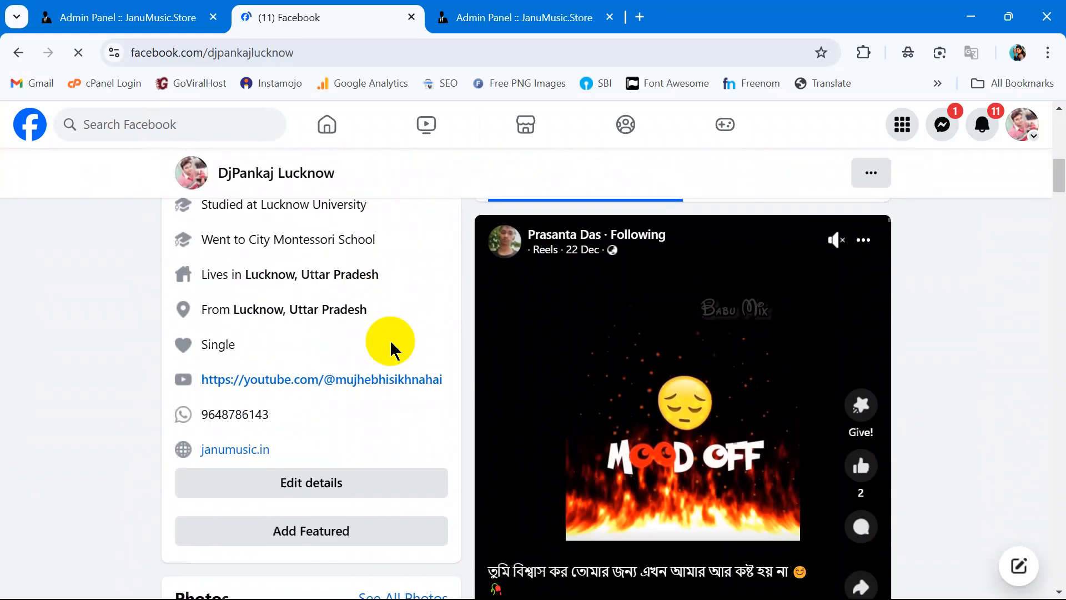
scroll(391, 349, down, 5)
scroll(461, 336, up, 14)
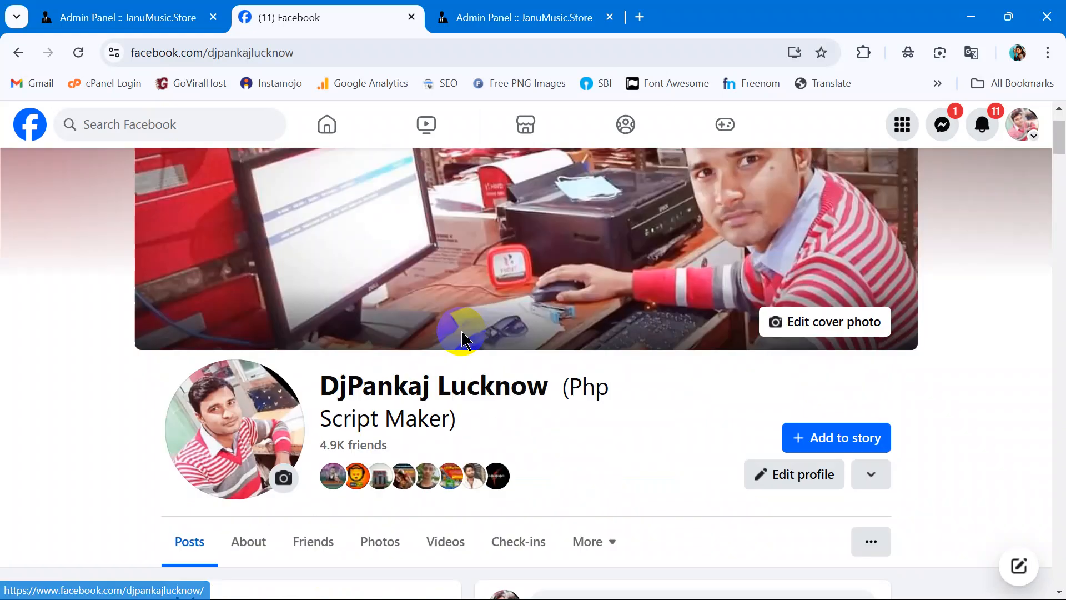
scroll(399, 250, down, 3)
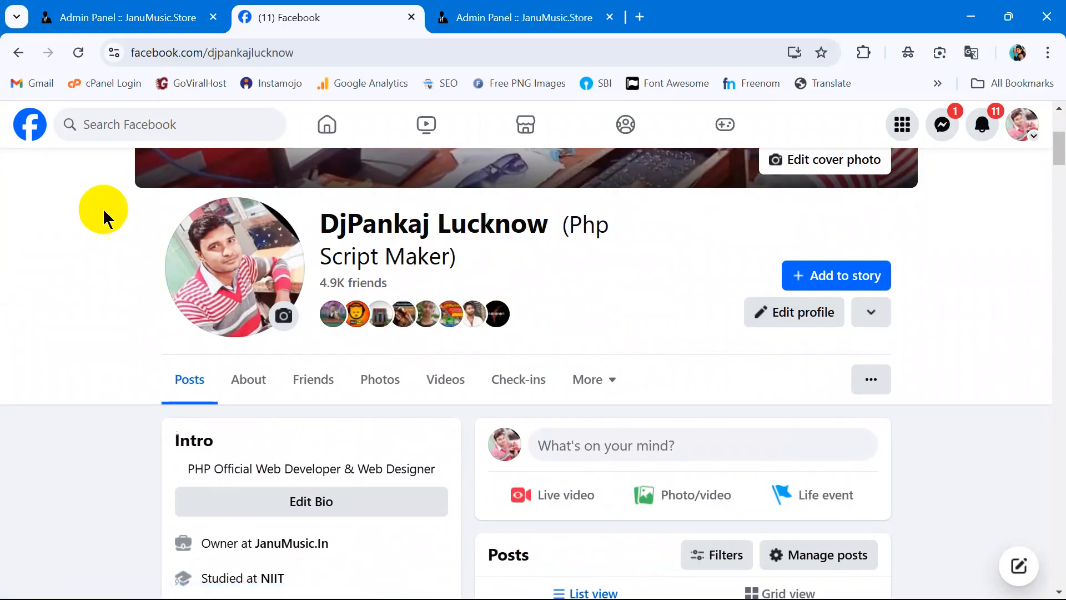
scroll(541, 381, down, 2)
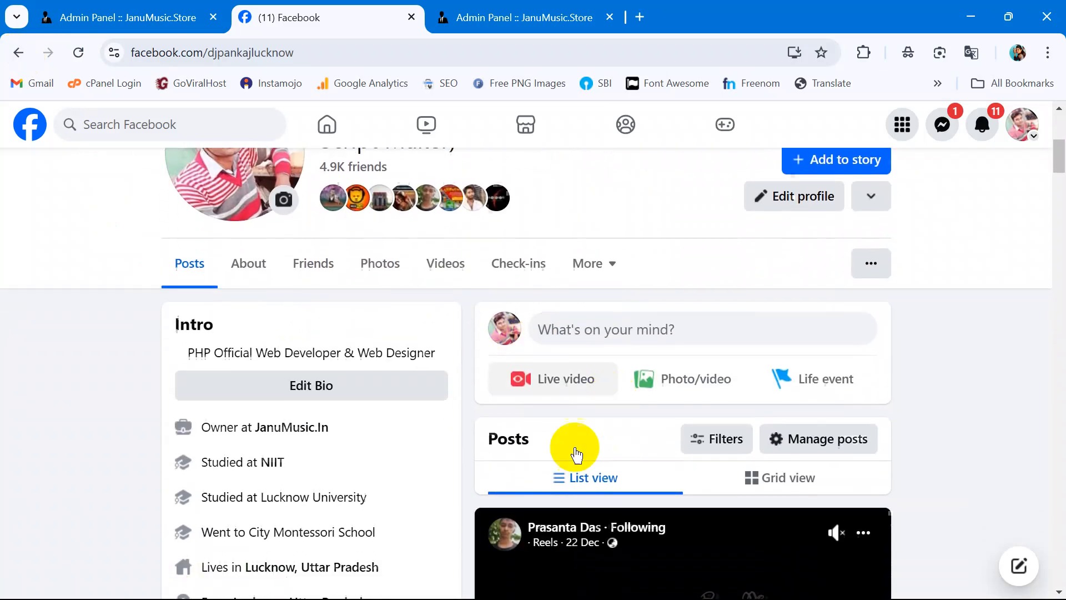
scroll(575, 454, down, 6)
scroll(532, 399, up, 11)
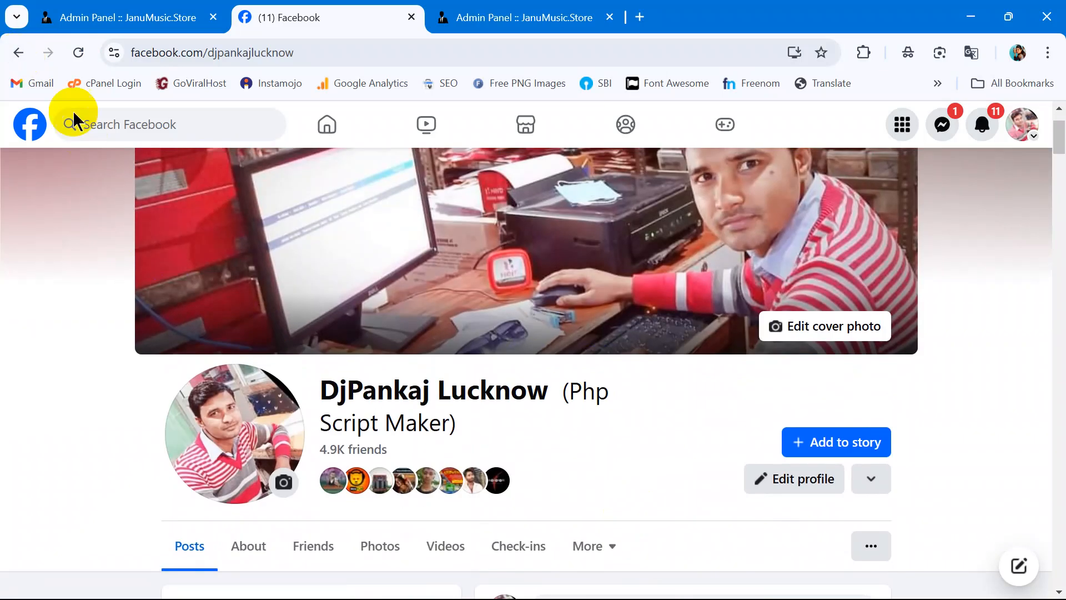
click(18, 52)
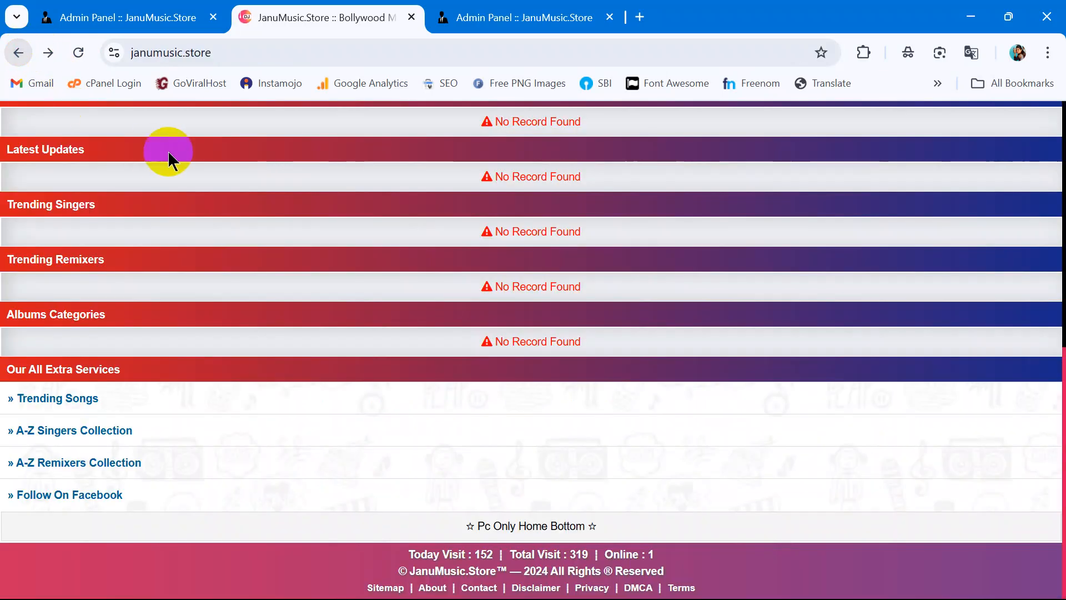
- Return to the Extra Services List and start another new service page named "User Upload"
click(117, 8)
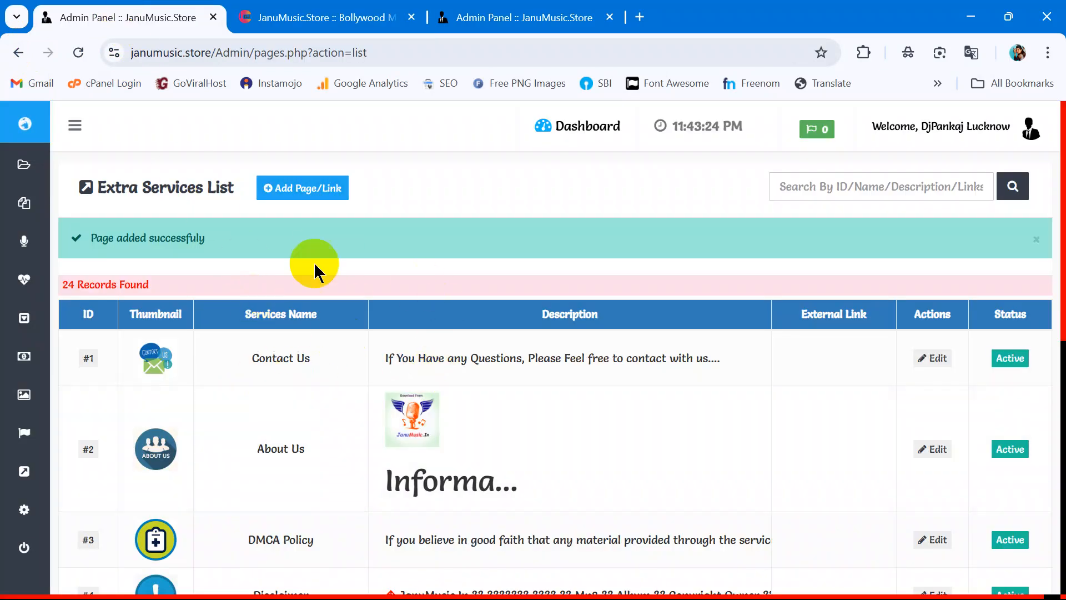
click(317, 17)
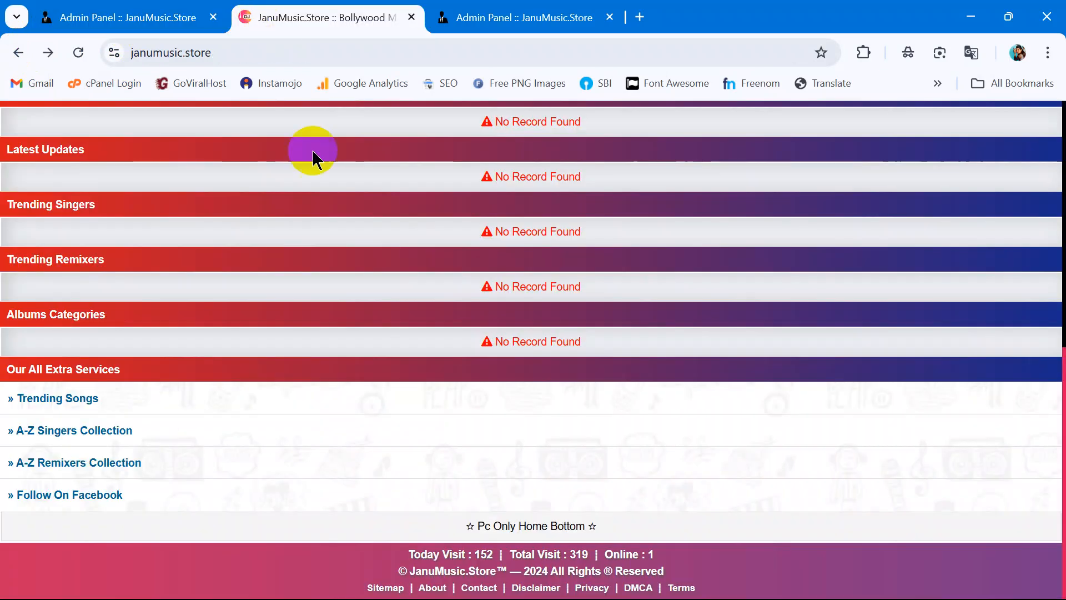
click(113, 21)
click(291, 186)
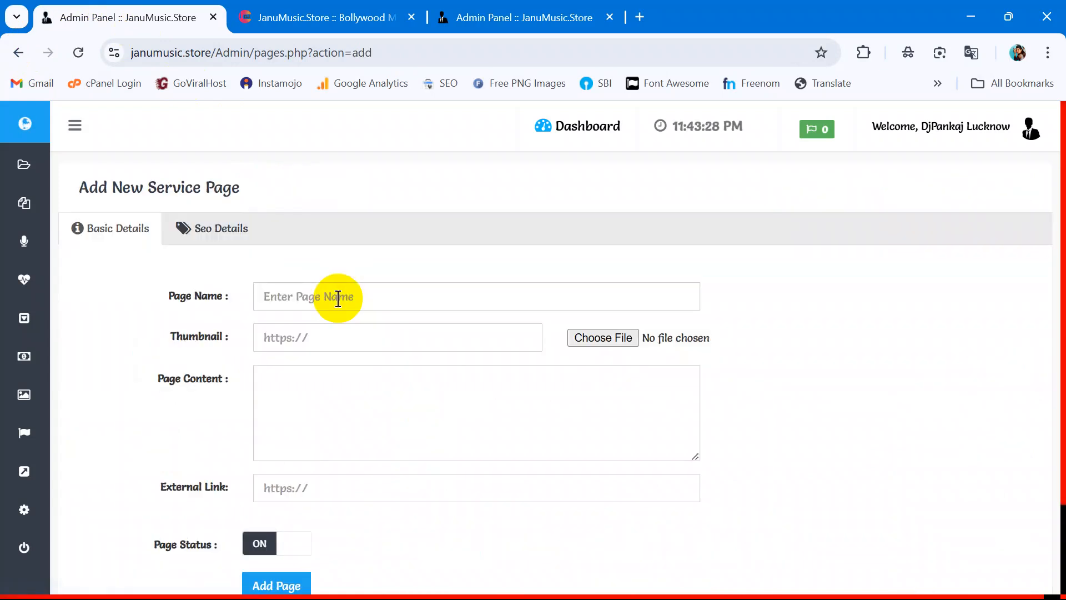
click(325, 308)
text(U)
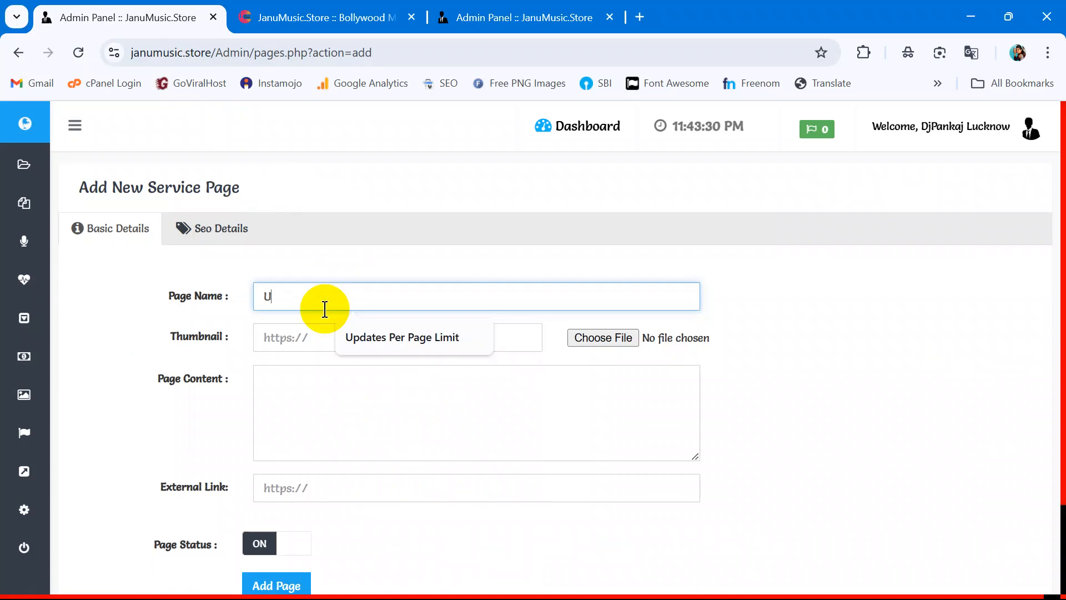
text(ser UIpload)
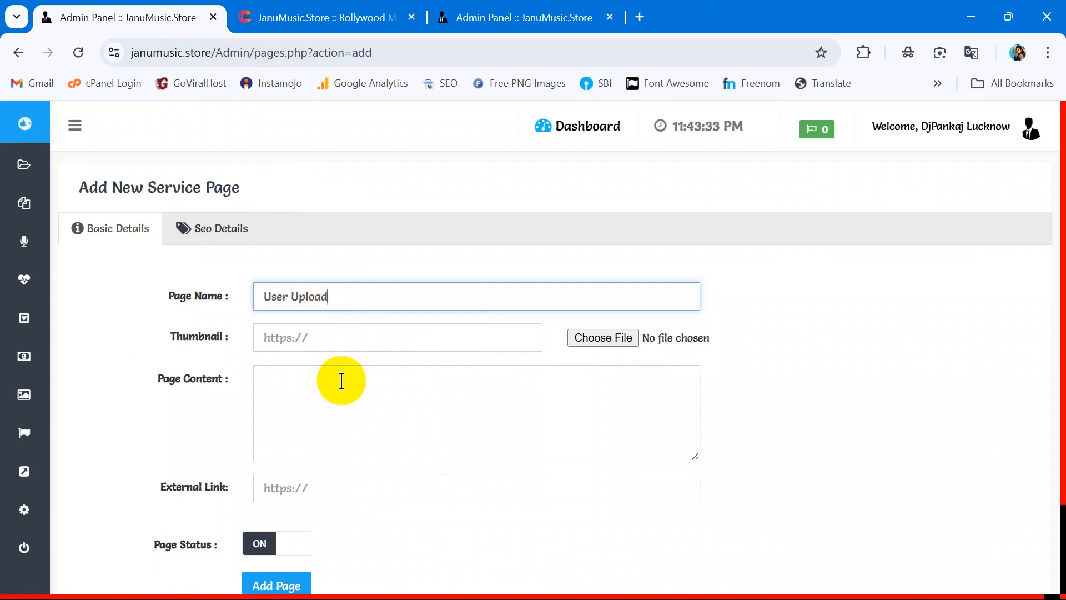
- Begin the page content with the lines "hello friends," and "you can upload your remix songs without any cost"
click(343, 375)
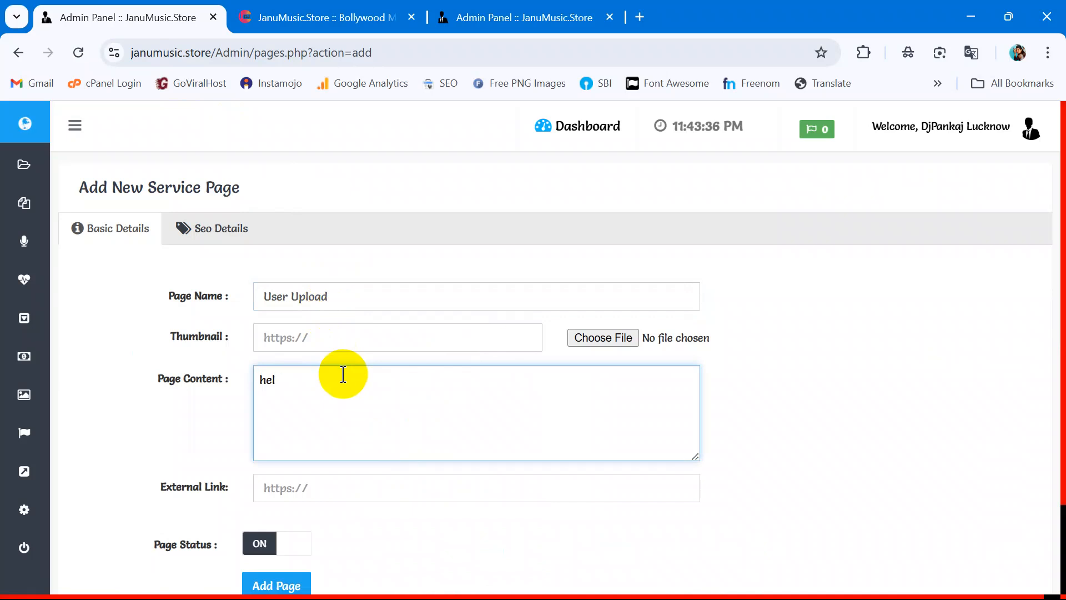
text(hello fir)
key(BackSpace)
key(BackSpace)
text(riends,)
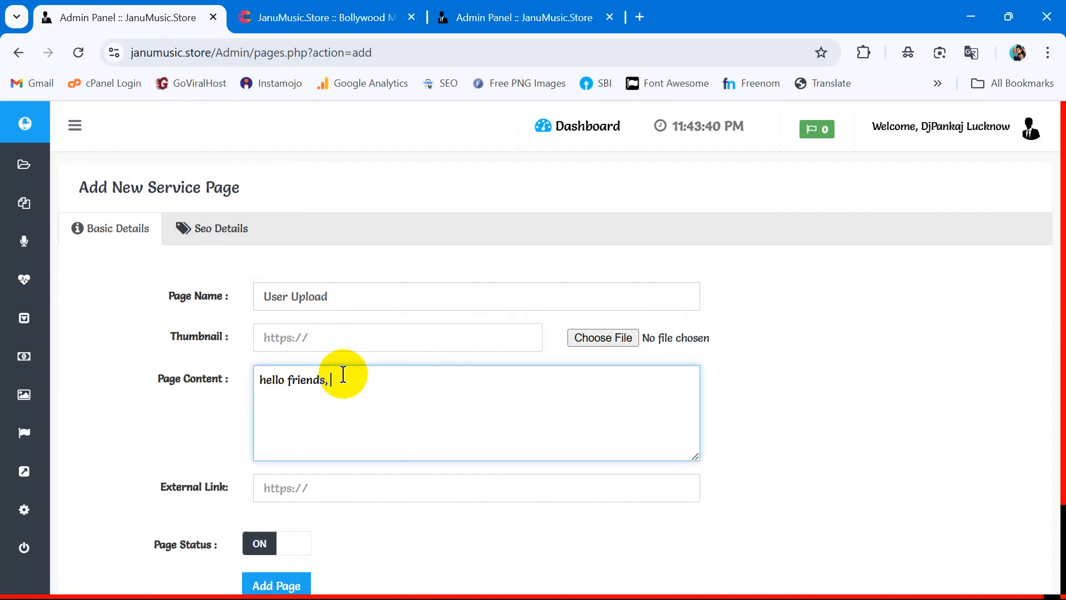
key(Return)
text(you can upload your remix songs without any cost)
key(Return)
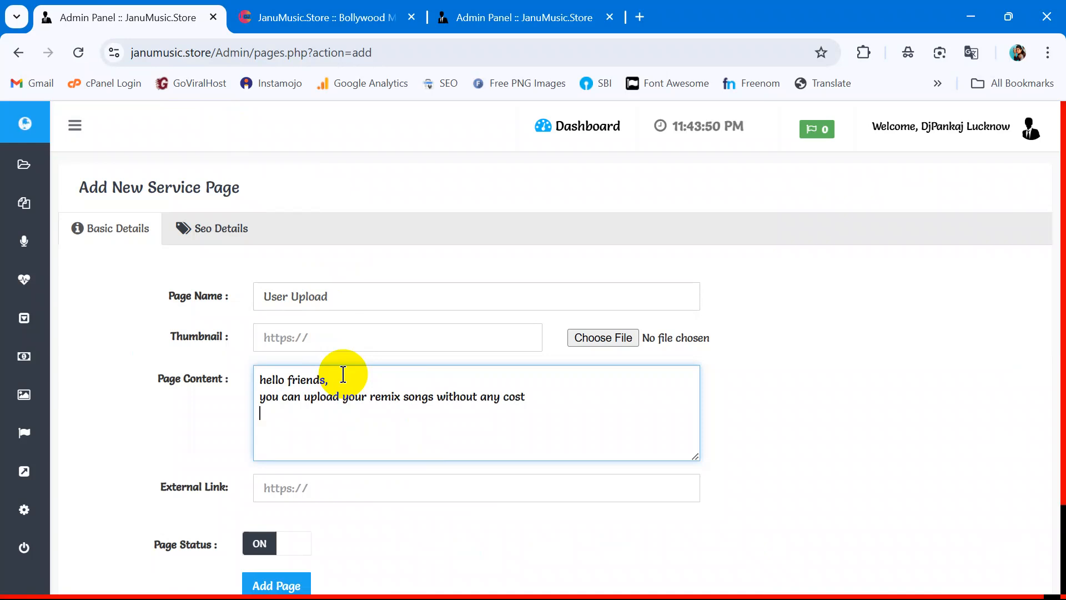
- Continue the page content with a <br/> line and the line "kindly email us your songs/albums/videos"
key(BackSpace)
text(br/> )
text(you)
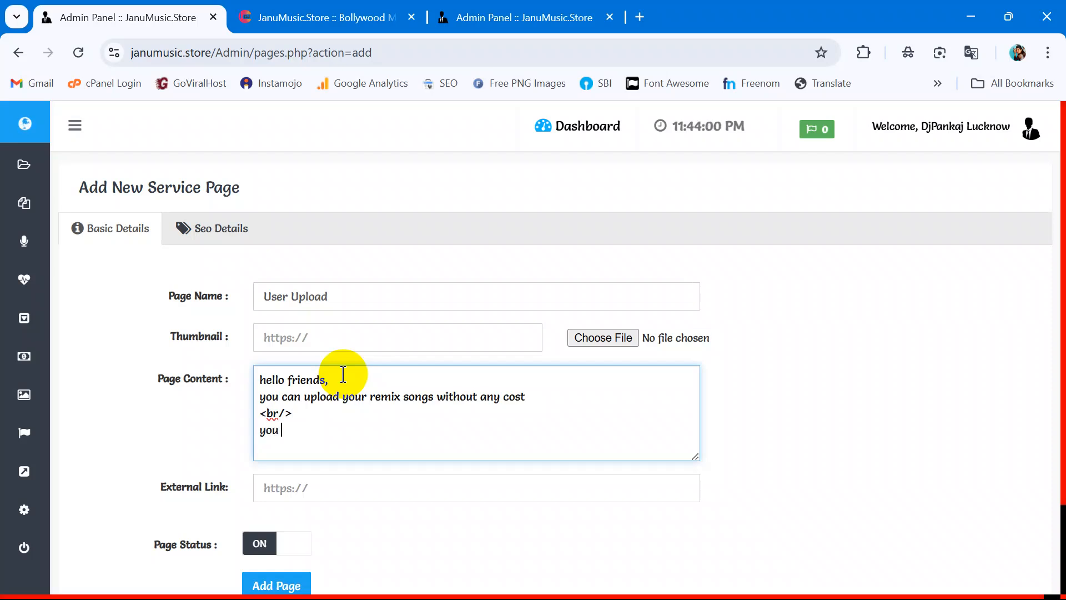
key(BackSpace)
key(BackSpace)
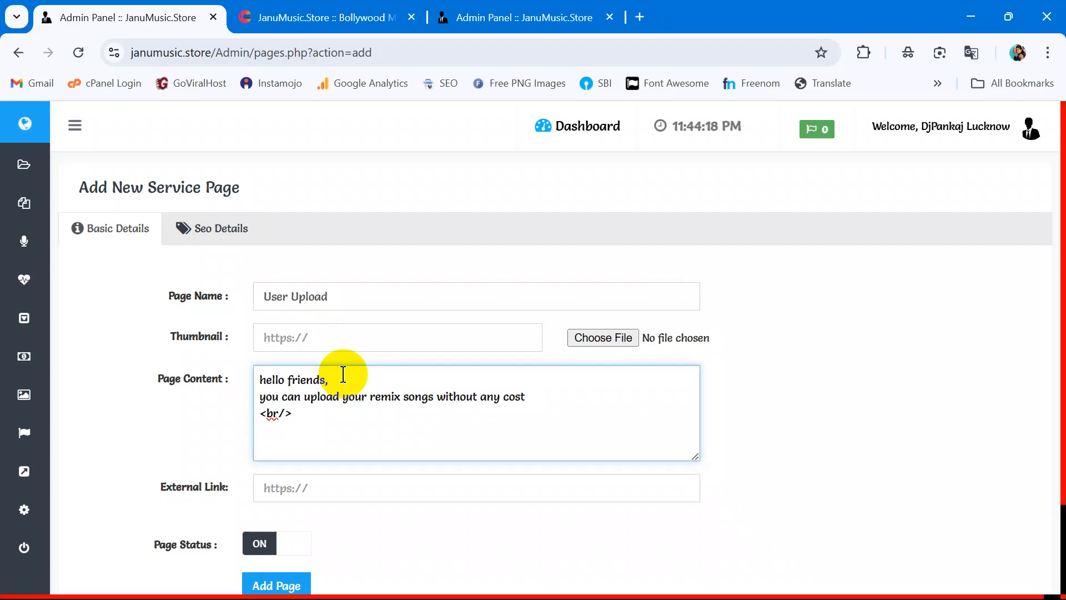
text(kindly email )
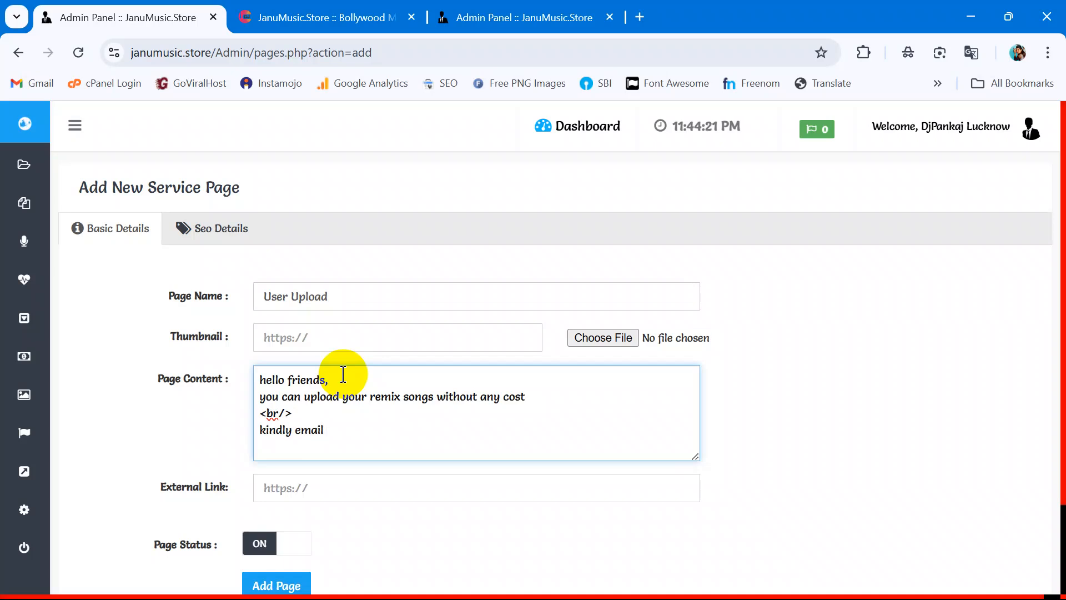
text(us your songs/albums/videos )
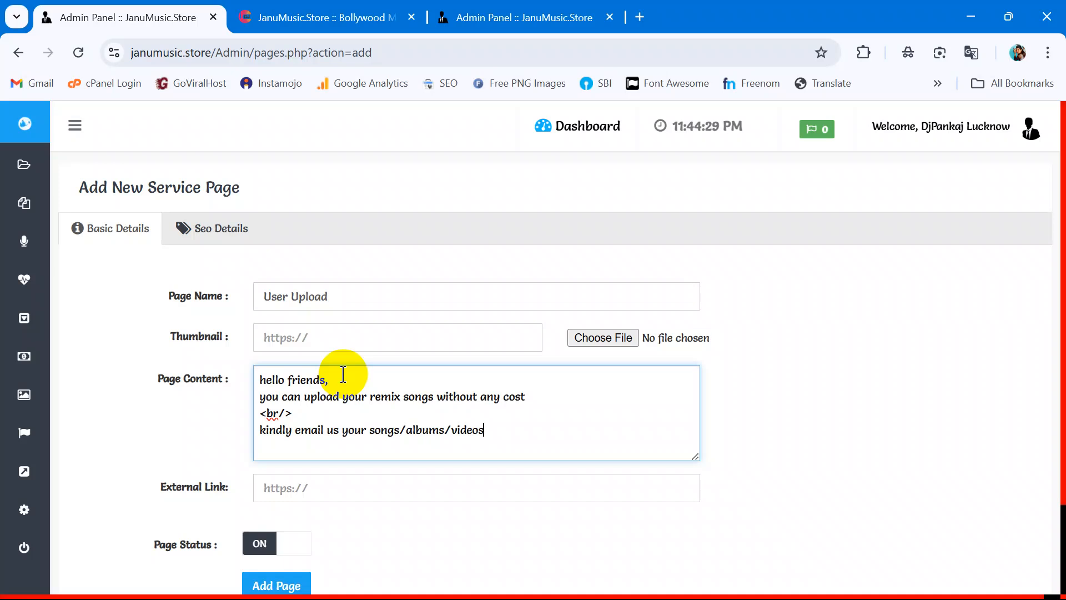
- Add another <br/> line and the closing line "we will check your file and upload within 24 hours." to the page content
text(<br/>)
key(Return)
text(we will check)
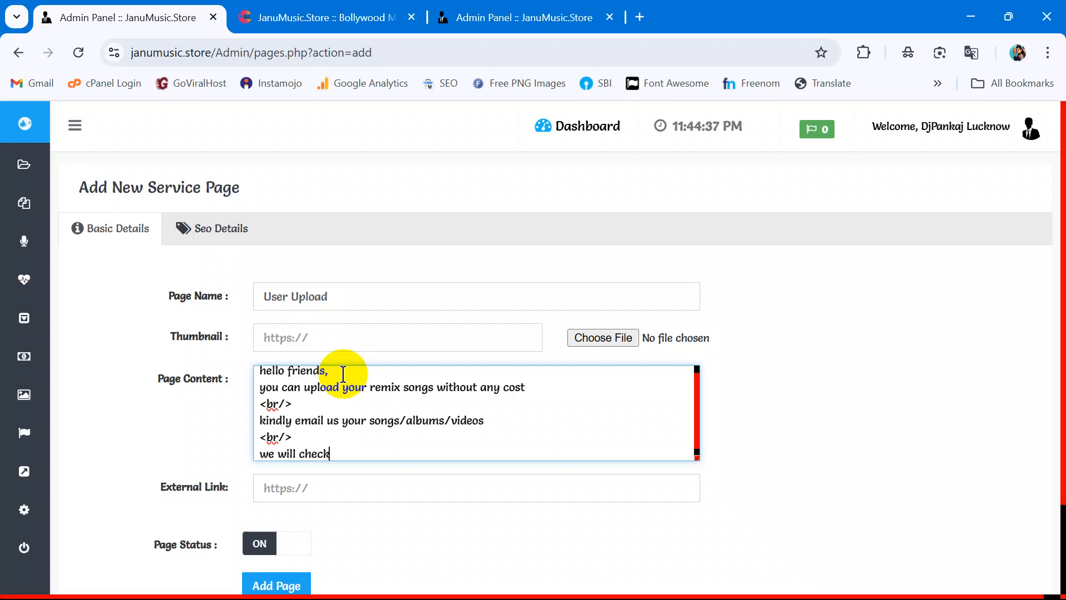
text(file and )
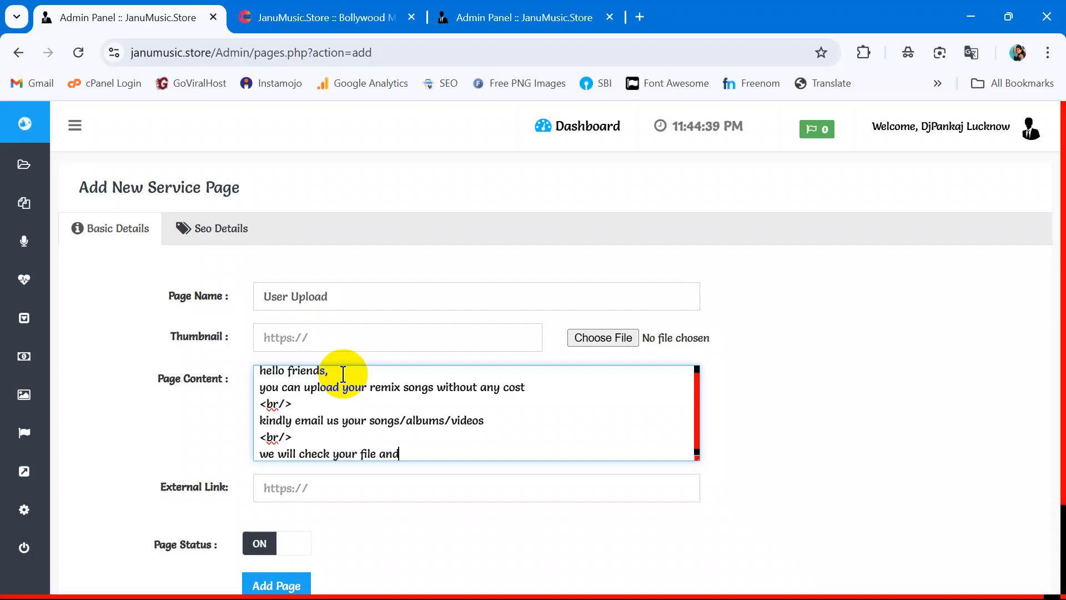
text(upload withing)
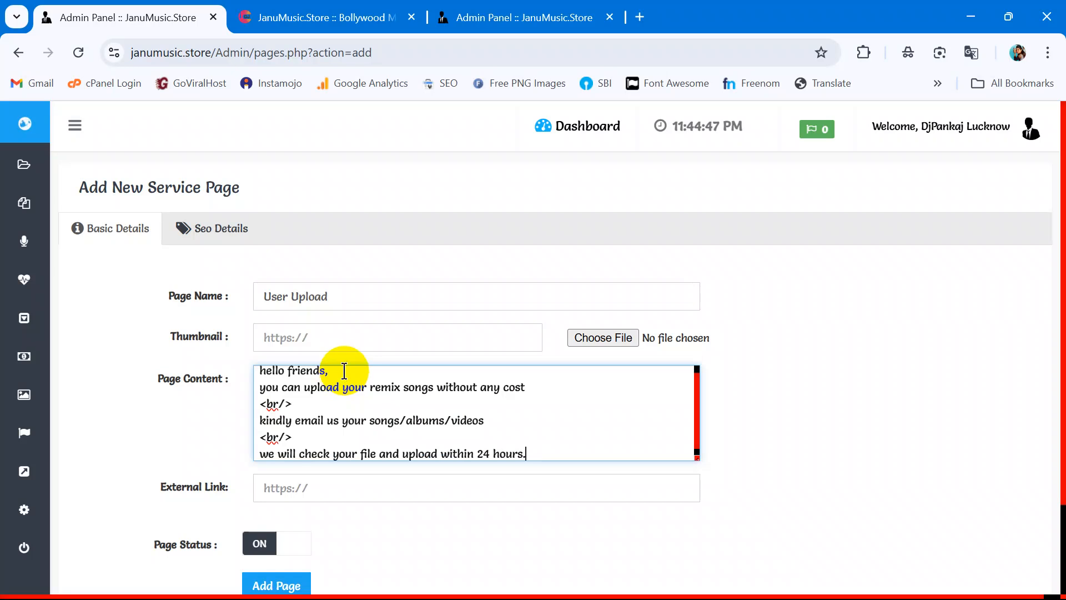
- Submit the new User Upload service page with the external link left empty and the page status ON
scroll(295, 429, down, 1)
click(183, 488)
scroll(255, 542, down, 2)
click(281, 482)
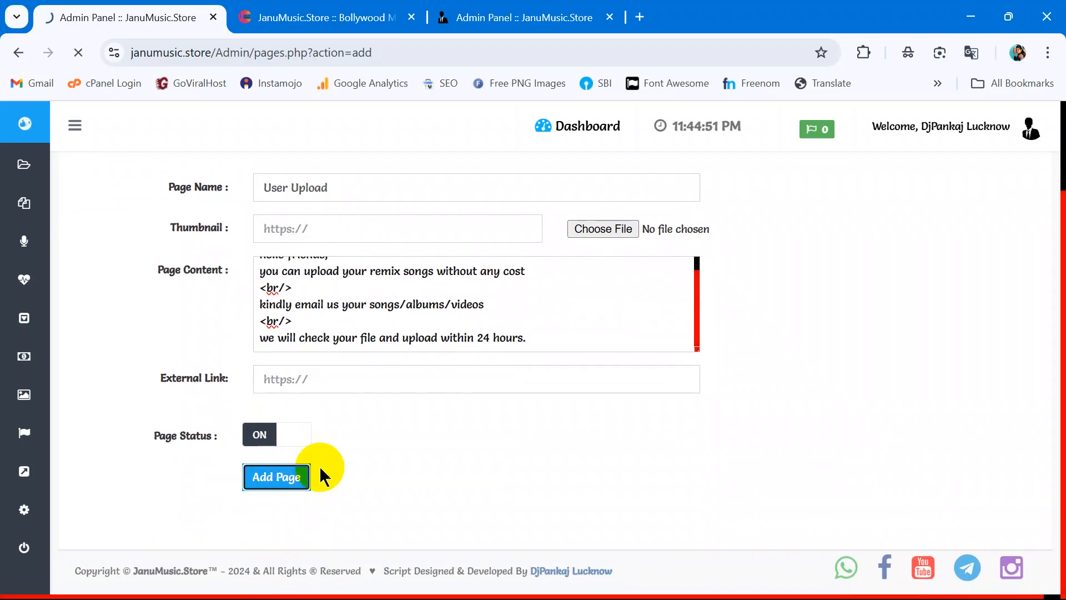
- Reload the public home page, open User Upload among its extra services, and read through the page text
click(309, 25)
right_click(232, 199)
click(307, 263)
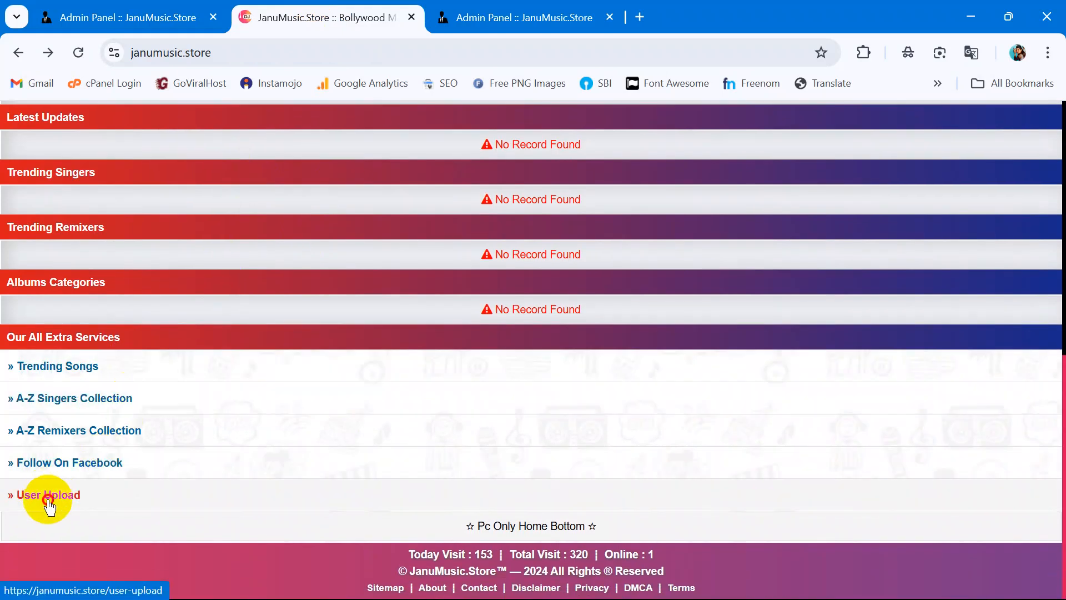
click(48, 498)
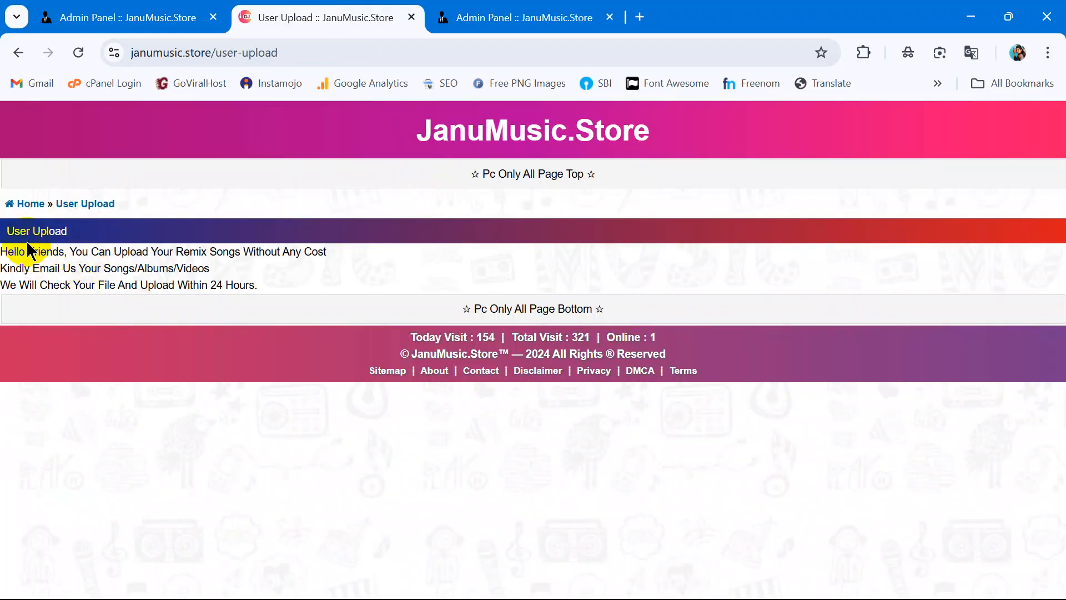
drag(2, 249, 177, 269)
click(281, 286)
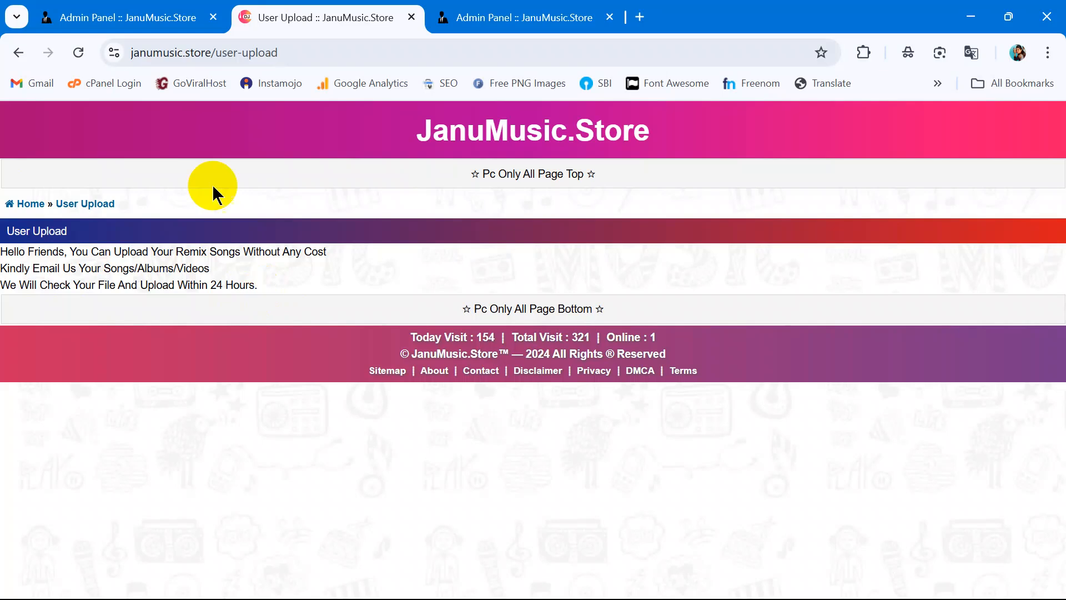
- Return to the admin panel's Extra Services List and review the first page's services, external links, edit options and statuses
click(140, 17)
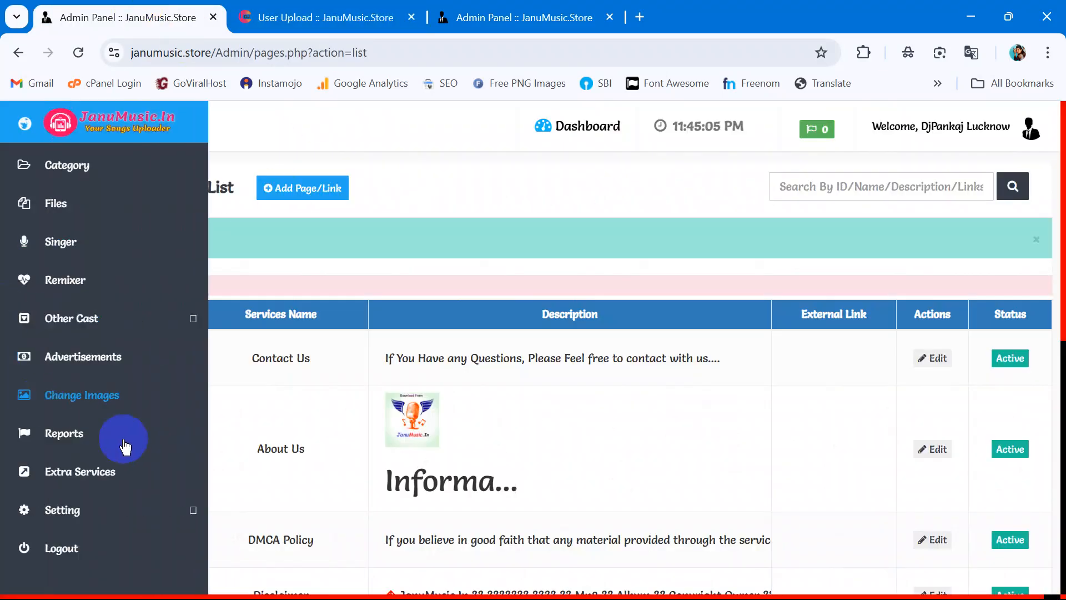
click(119, 475)
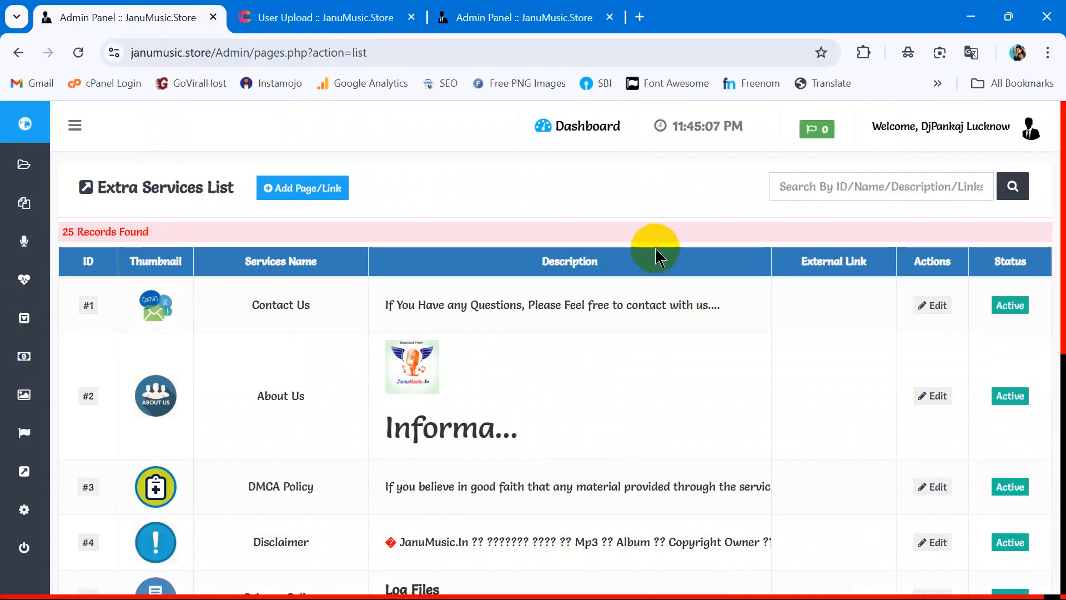
scroll(647, 245, down, 3)
scroll(628, 228, up, 2)
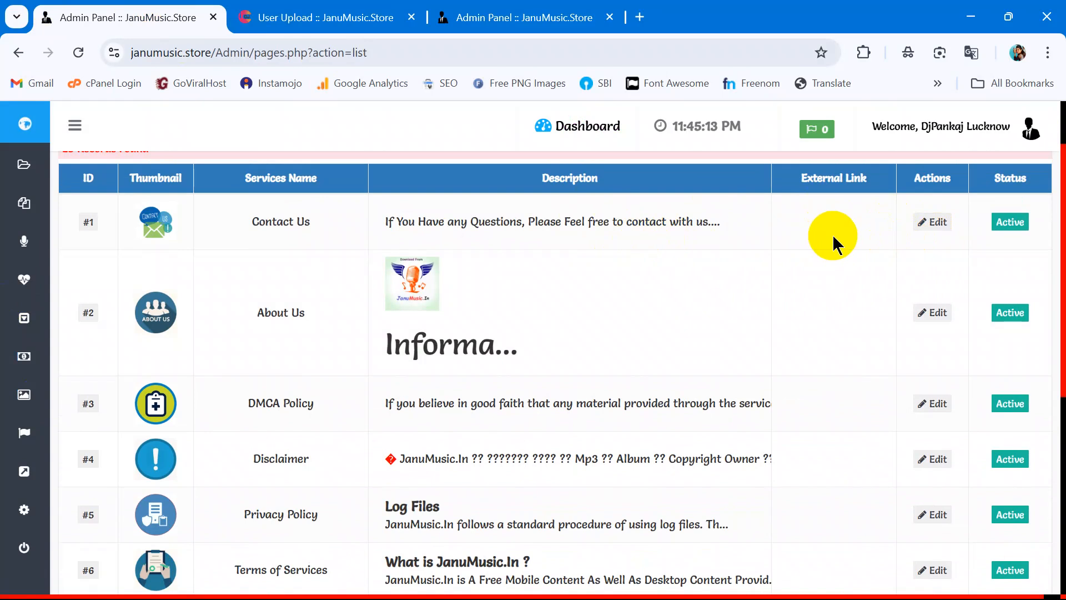
scroll(842, 244, down, 6)
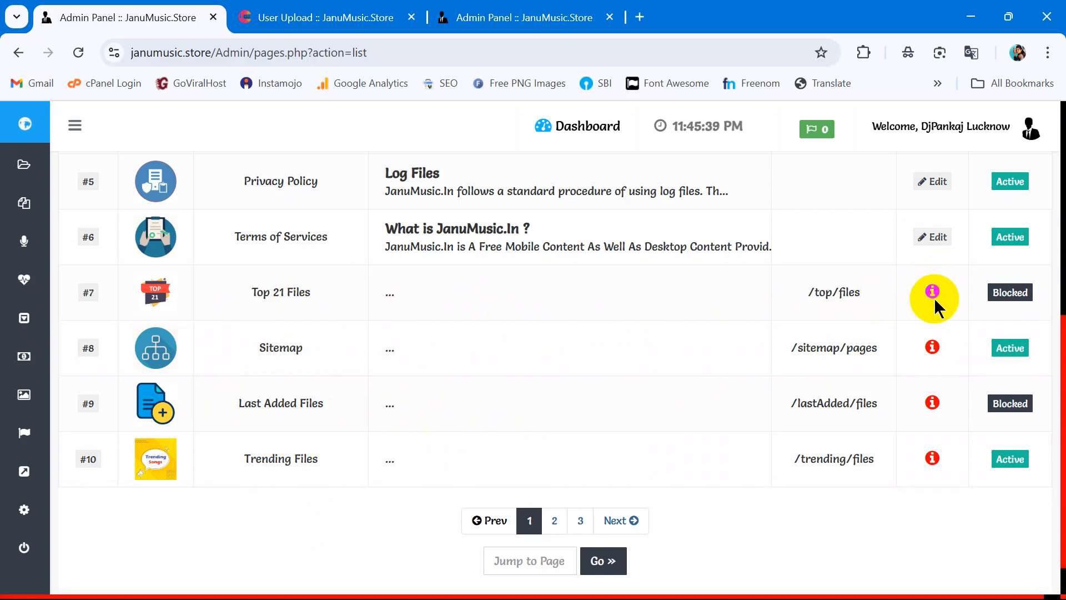
scroll(833, 319, up, 1)
scroll(400, 427, up, 2)
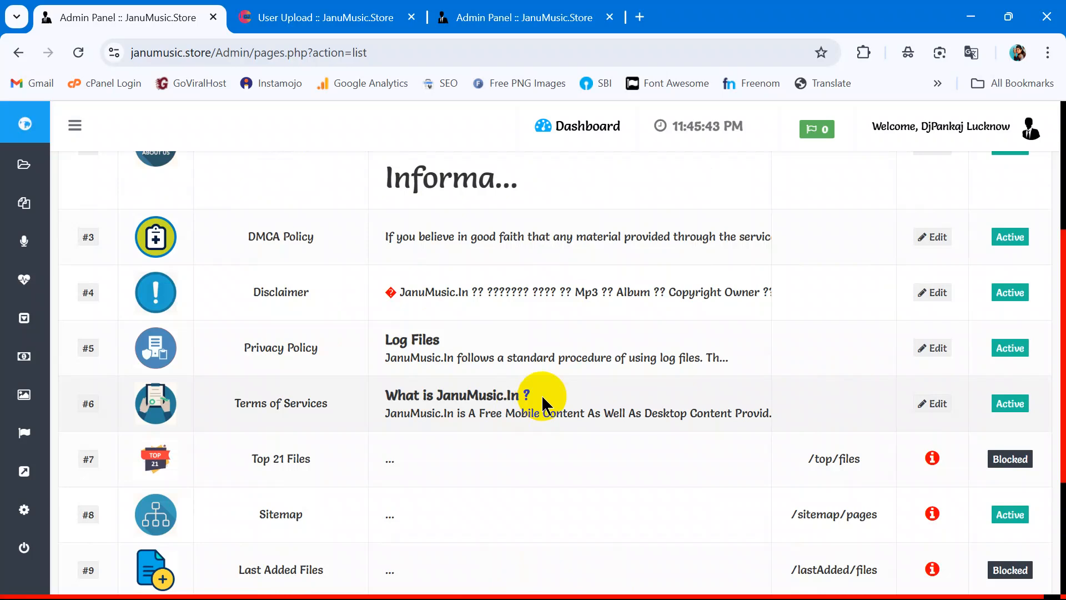
- Open the Terms of Services page for editing and change the site name in its content heading to JanuMusic.Store
click(935, 403)
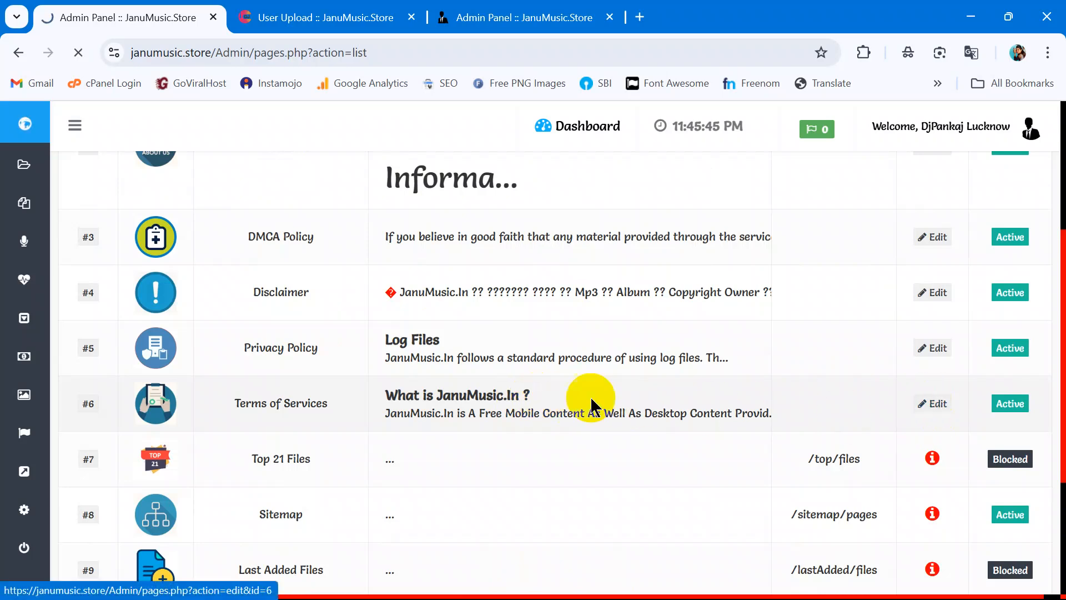
scroll(453, 399, down, 3)
scroll(454, 399, down, 1)
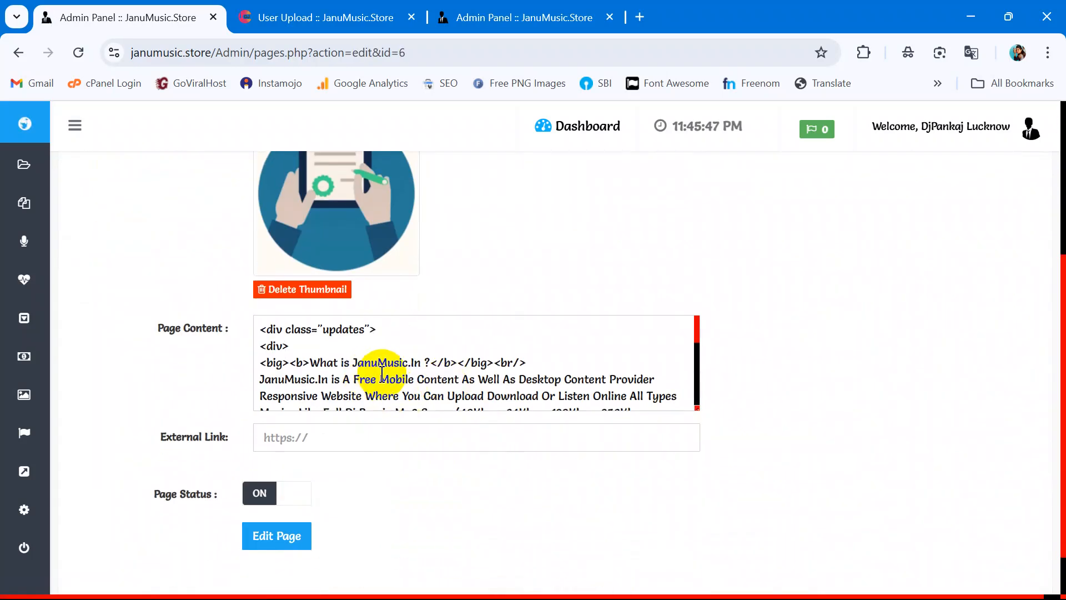
double_click(418, 362)
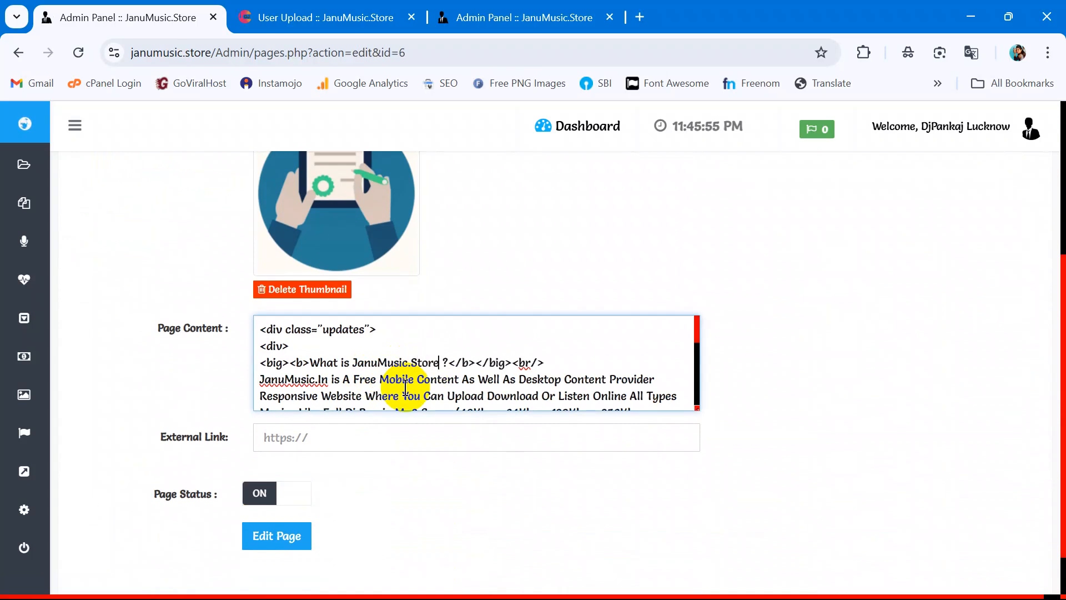
- Change the site name in the sentence below the heading to JanuMusic.Store and save the Terms of Services page
click(331, 379)
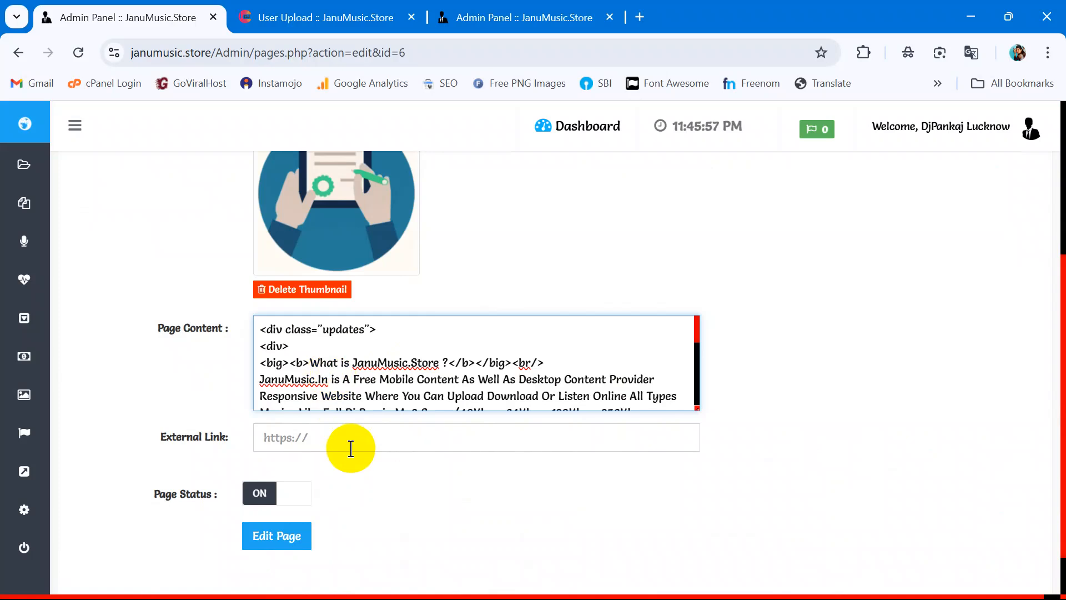
key(BackSpace)
key(BackSpace)
text(Stpre)
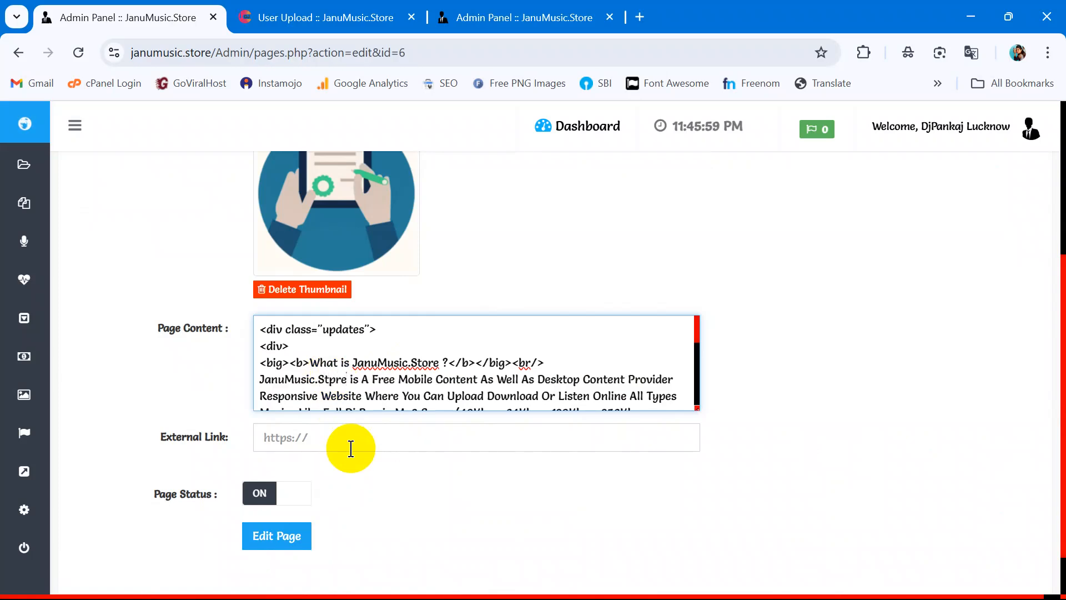
key(BackSpace)
key(BackSpace)
key(BackSpace)
text(or)
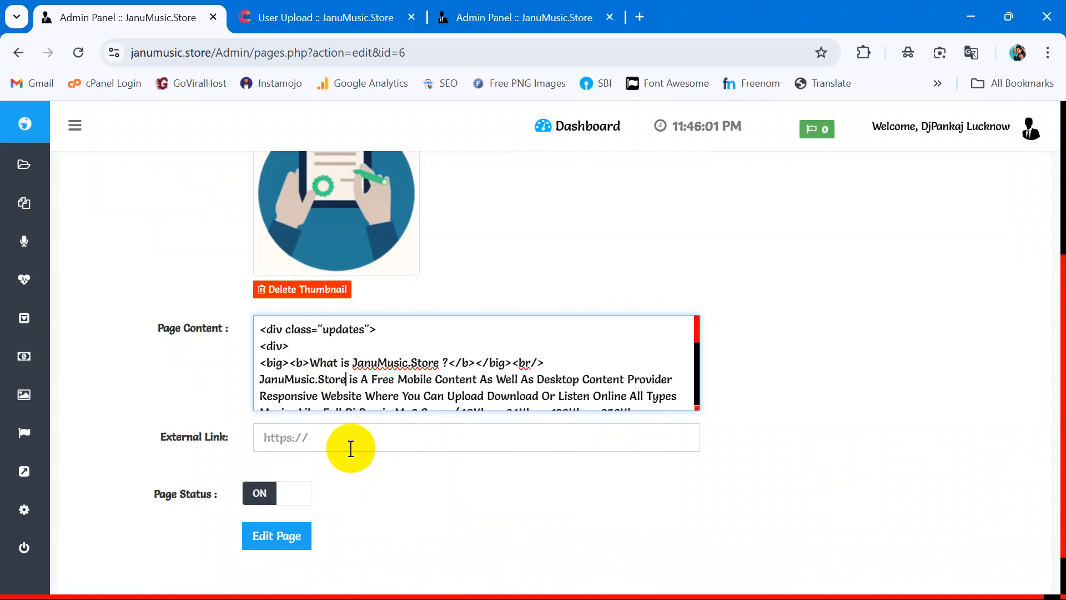
scroll(286, 408, down, 3)
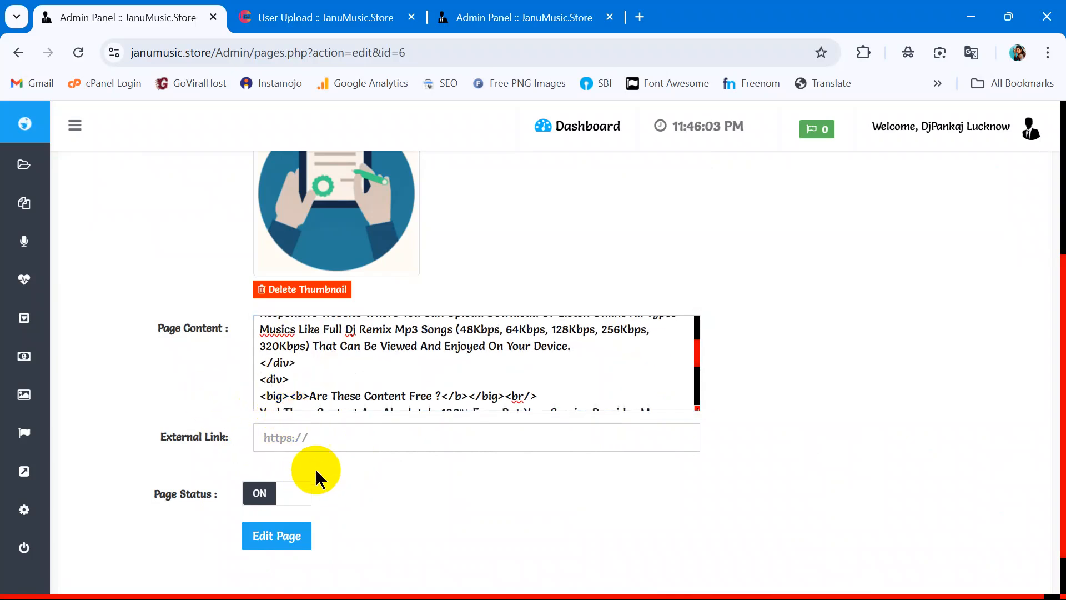
click(298, 531)
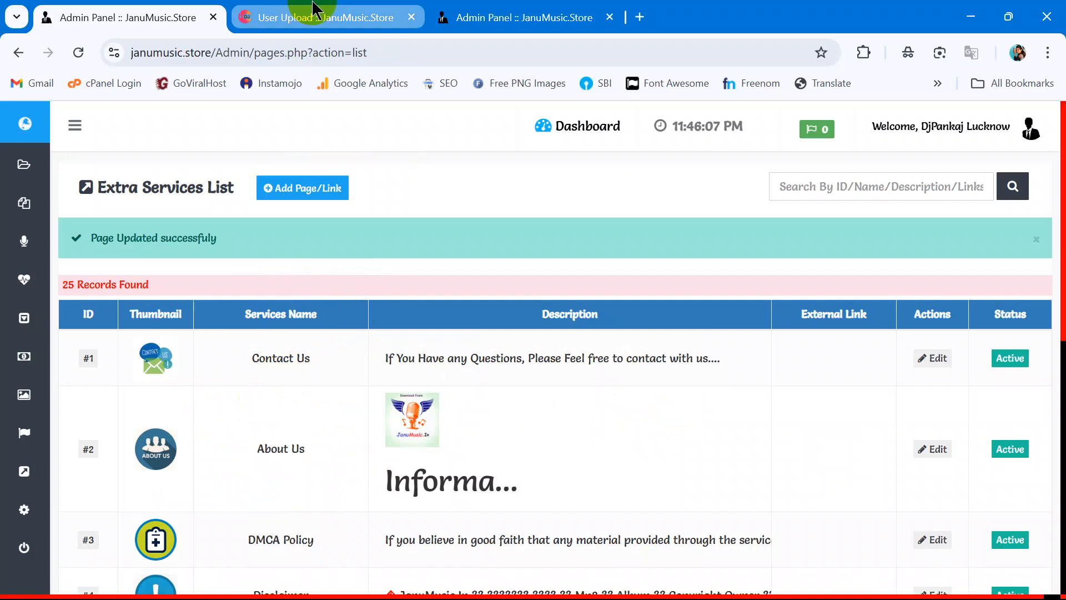
- Open the Terms page from the public site's footer and check the site name in its heading and first paragraph
scroll(278, 404, down, 3)
click(341, 4)
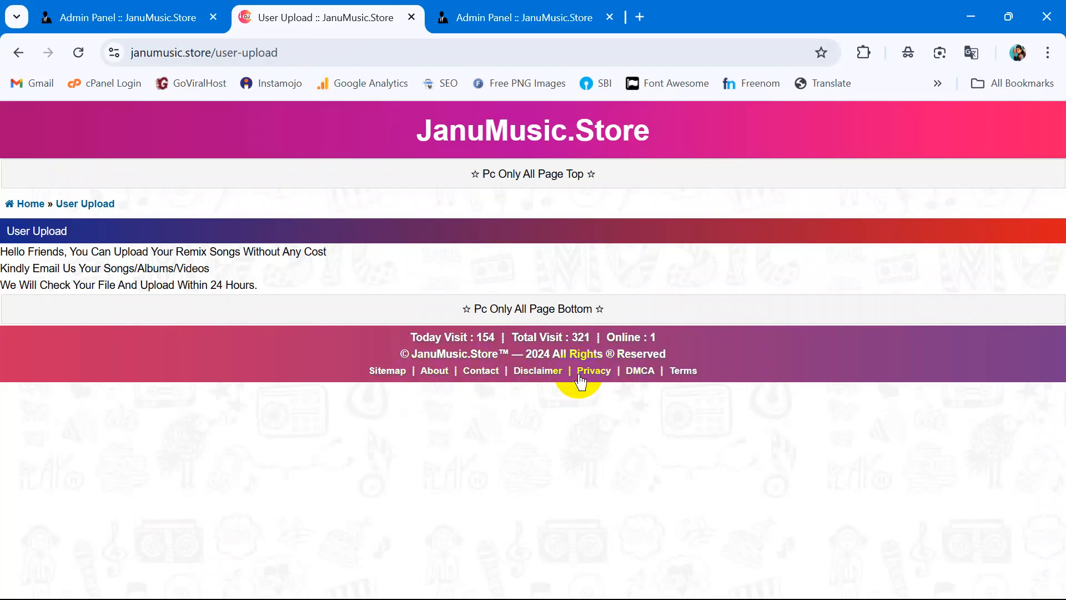
click(685, 372)
drag(61, 257, 113, 258)
drag(2, 270, 91, 274)
drag(203, 276, 322, 281)
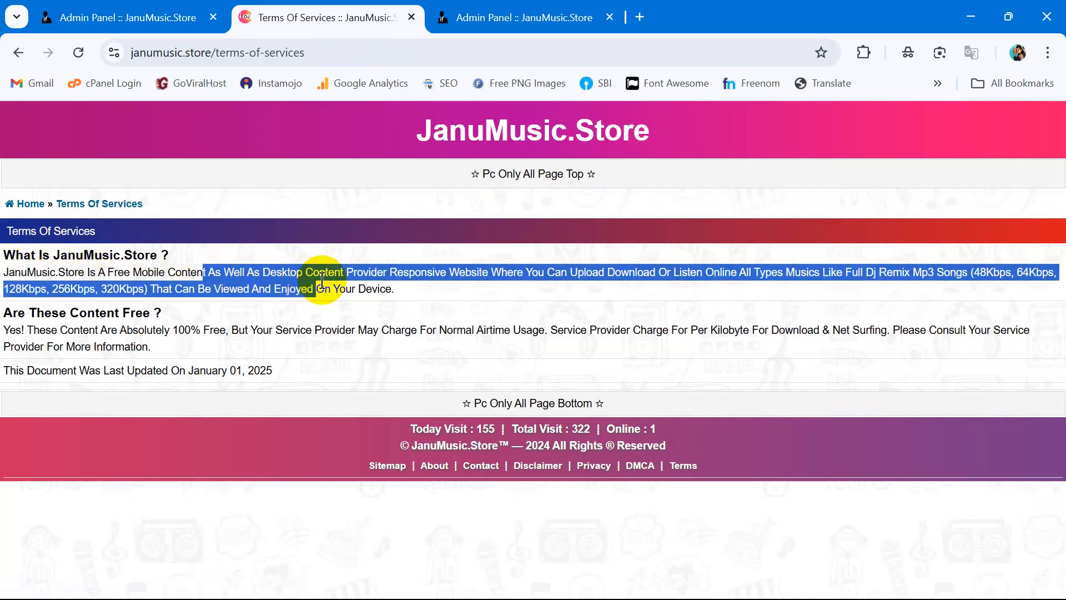
click(328, 262)
- Go to page 3 of the admin's Extra Services List and examine the delete option of the follow on facebook entry
click(164, 18)
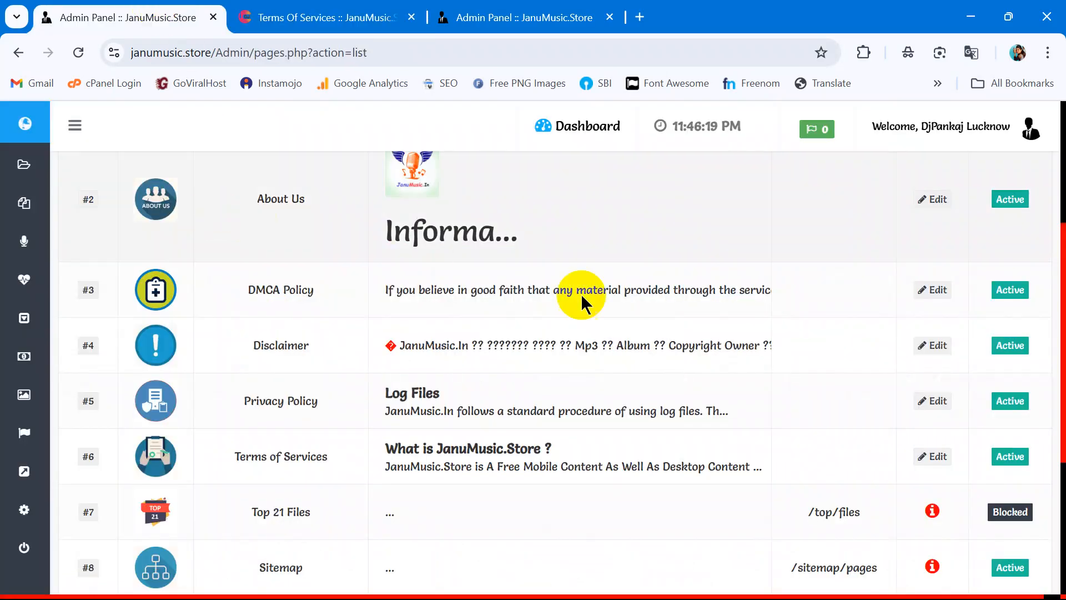
scroll(700, 369, down, 5)
click(580, 471)
scroll(488, 333, down, 3)
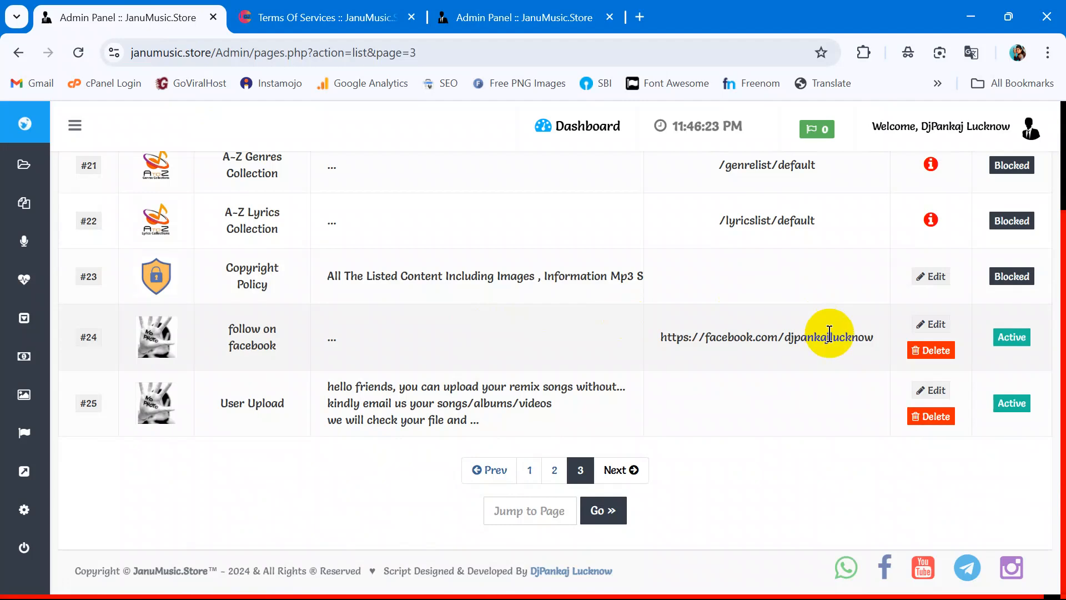
click(928, 351)
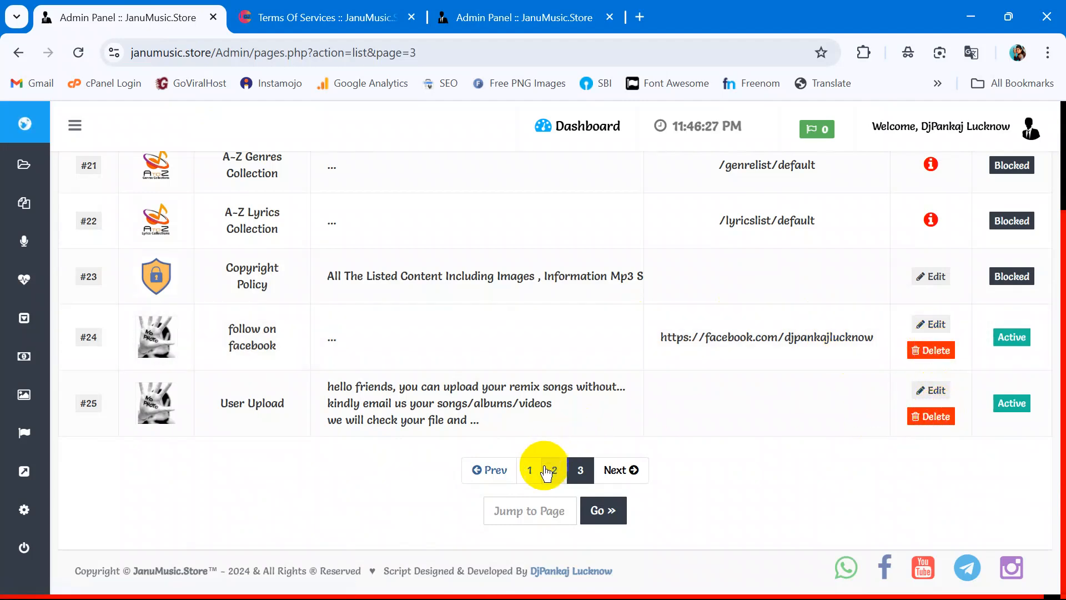
- Return to the first page of the Extra Services List and switch the About Us service's status to Trending
click(85, 477)
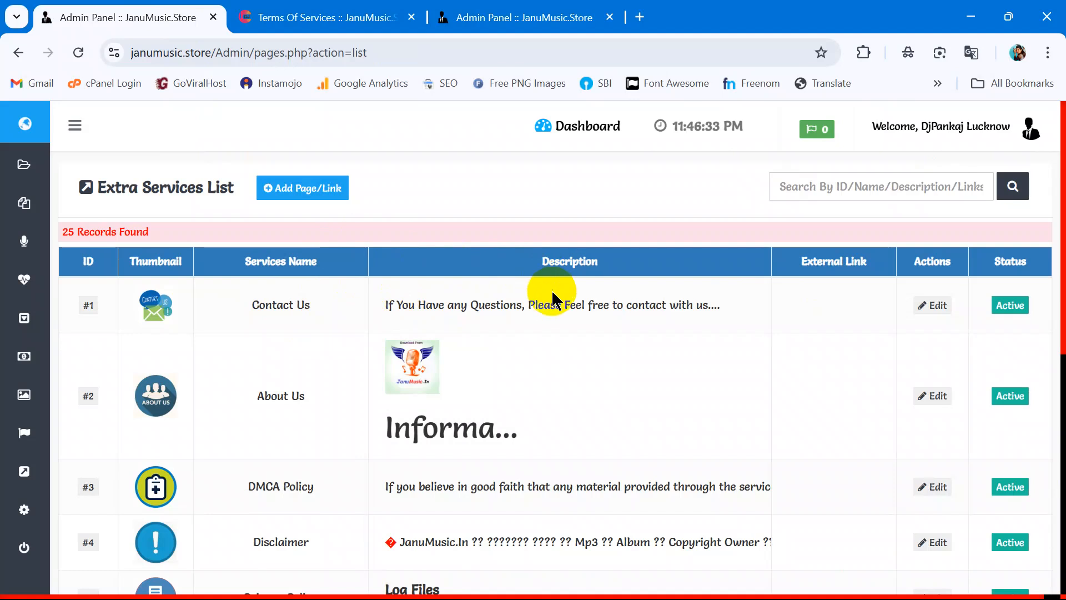
scroll(547, 297, down, 2)
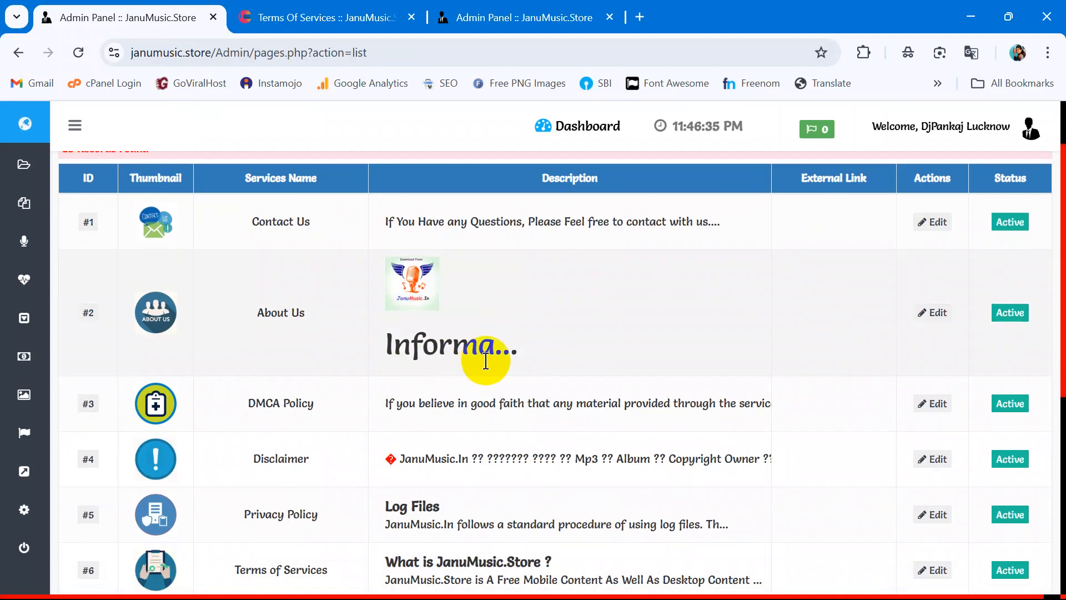
scroll(486, 360, down, 3)
scroll(577, 357, down, 3)
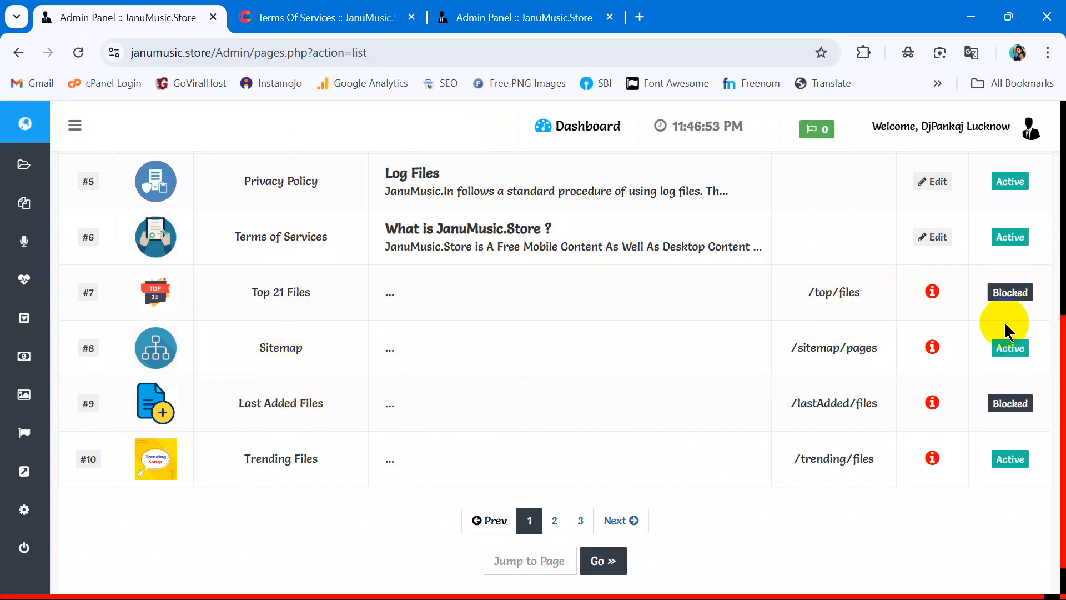
scroll(317, 350, up, 3)
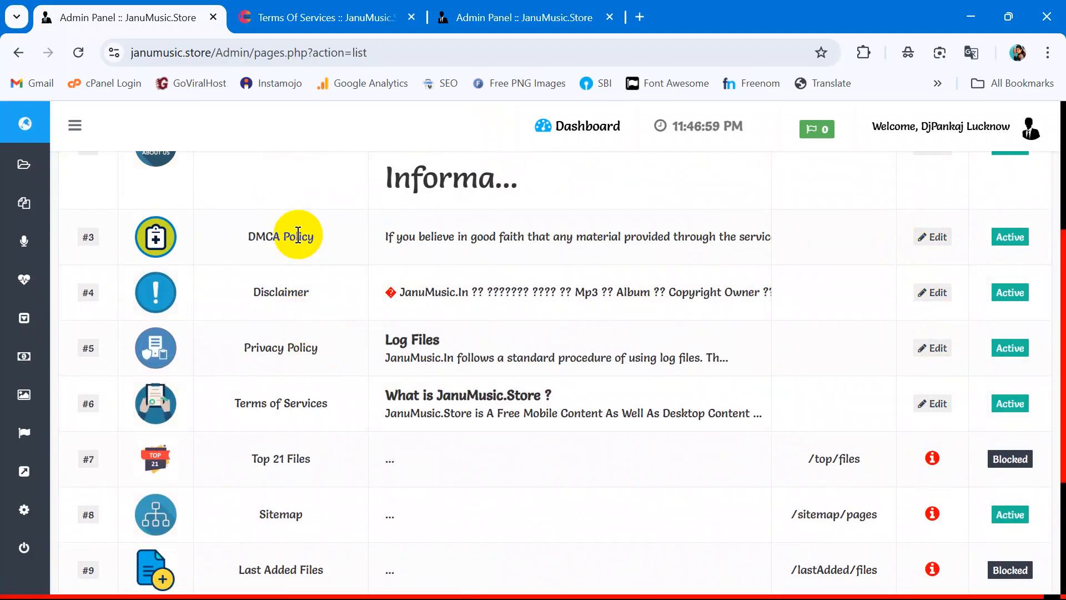
scroll(307, 403, up, 1)
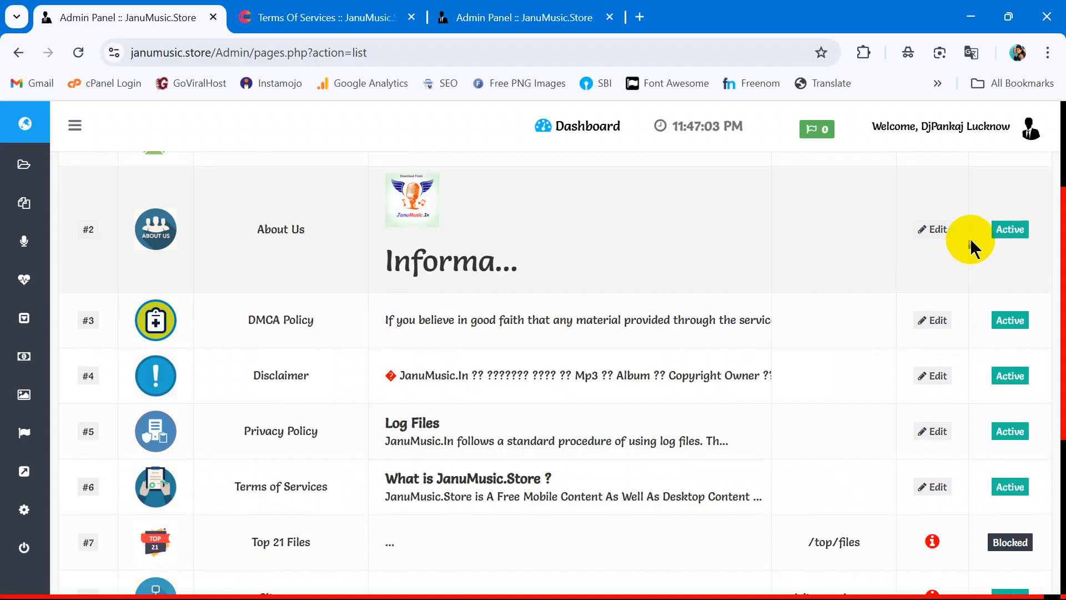
click(1011, 232)
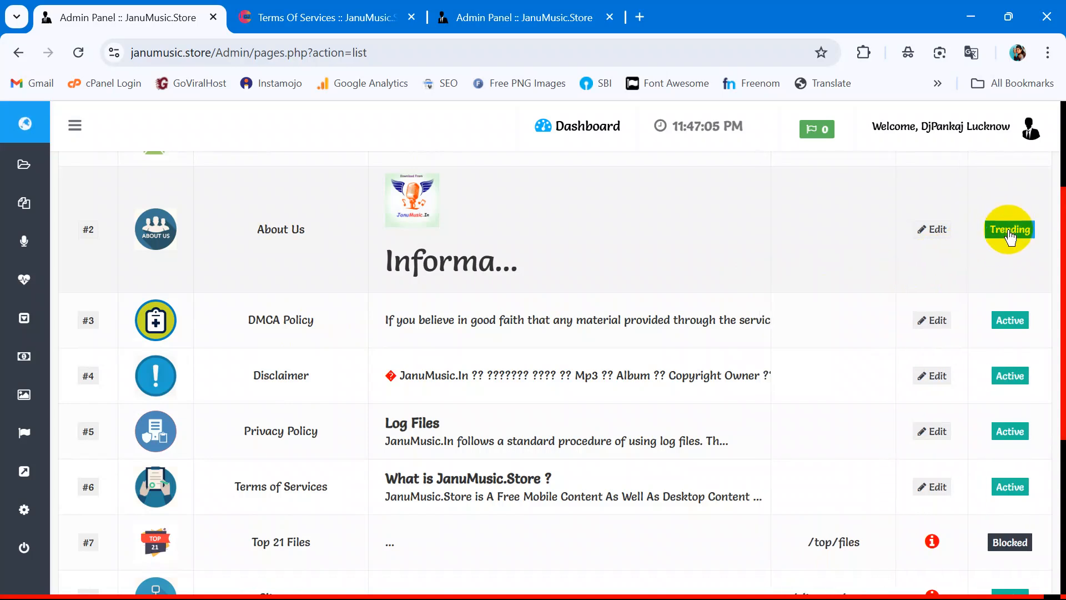
- Set the About Us service's status to Blocked and reload the public Terms of Services page to check its footer links
click(1011, 232)
click(297, 22)
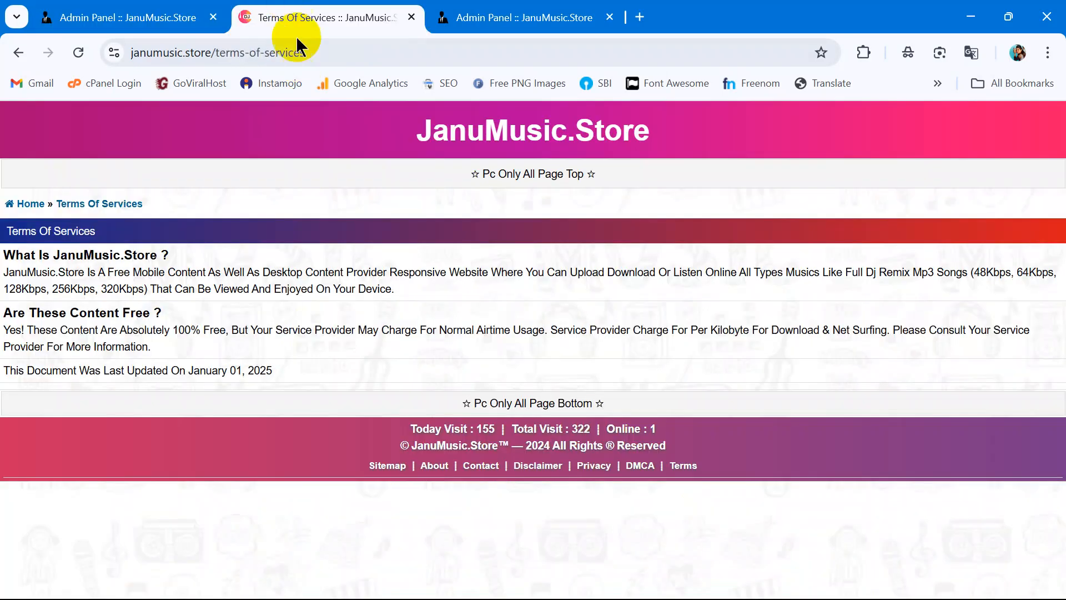
right_click(418, 270)
click(443, 332)
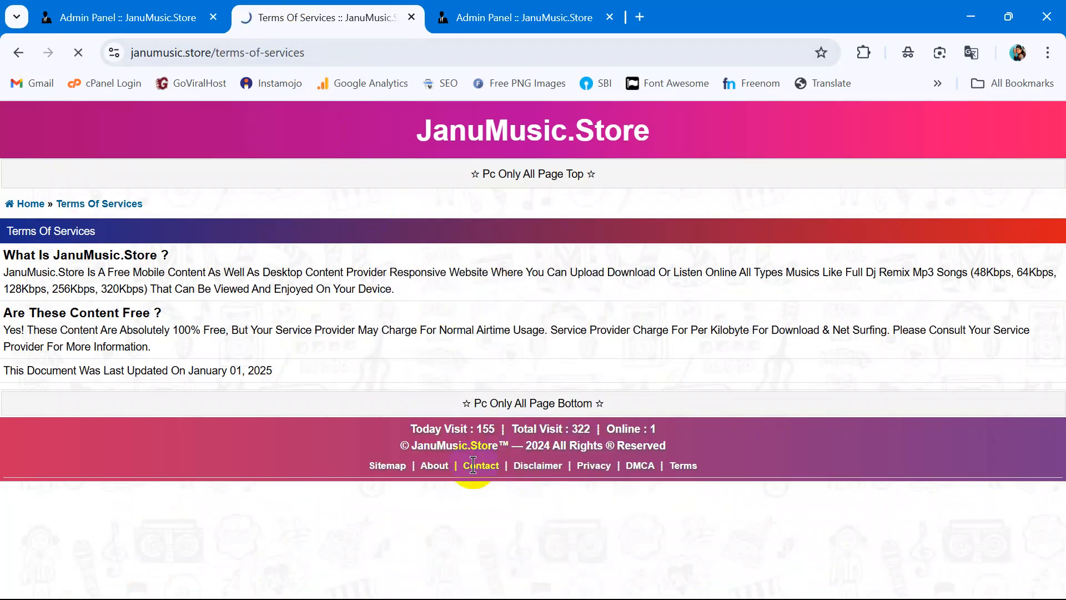
right_click(395, 292)
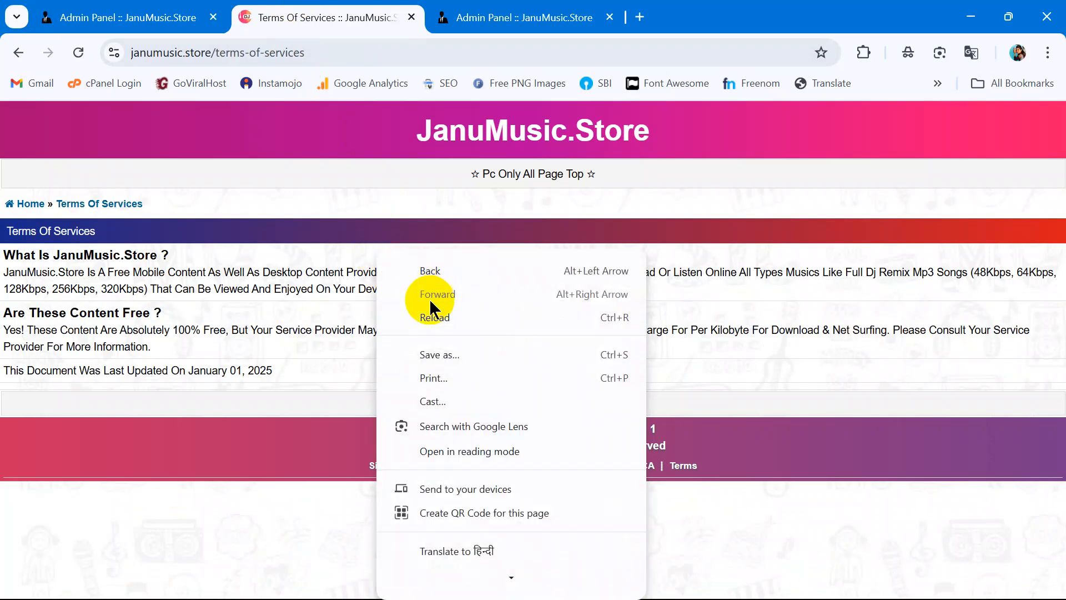
click(423, 319)
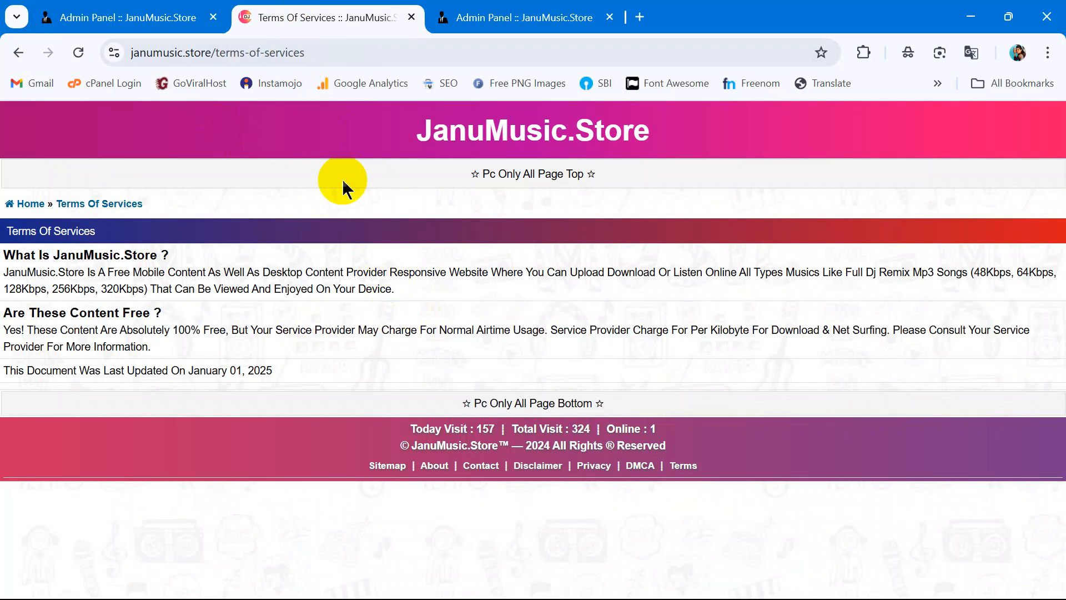
click(120, 17)
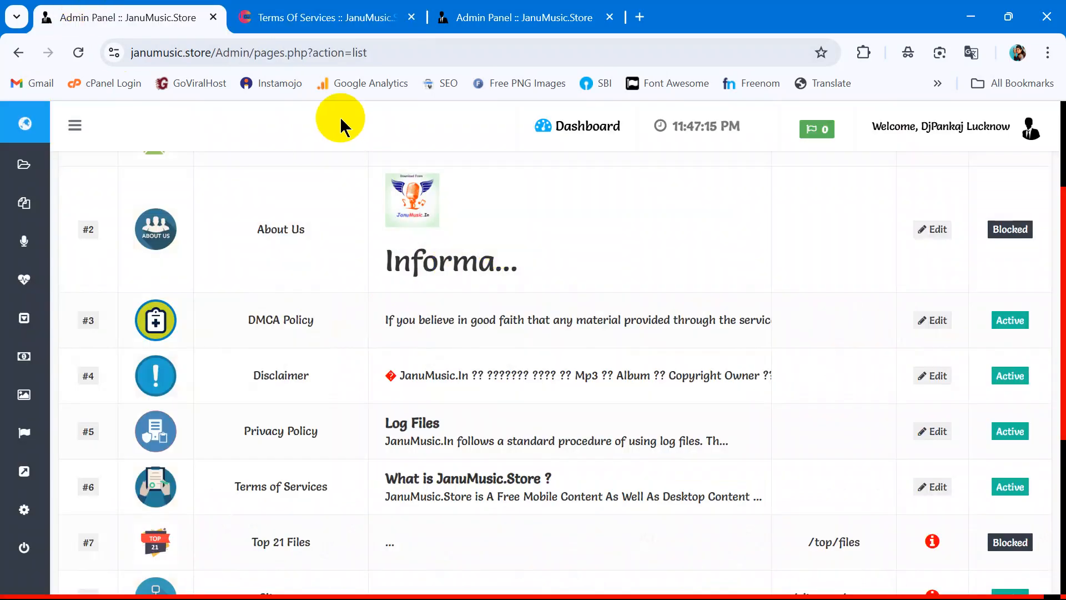
click(369, 10)
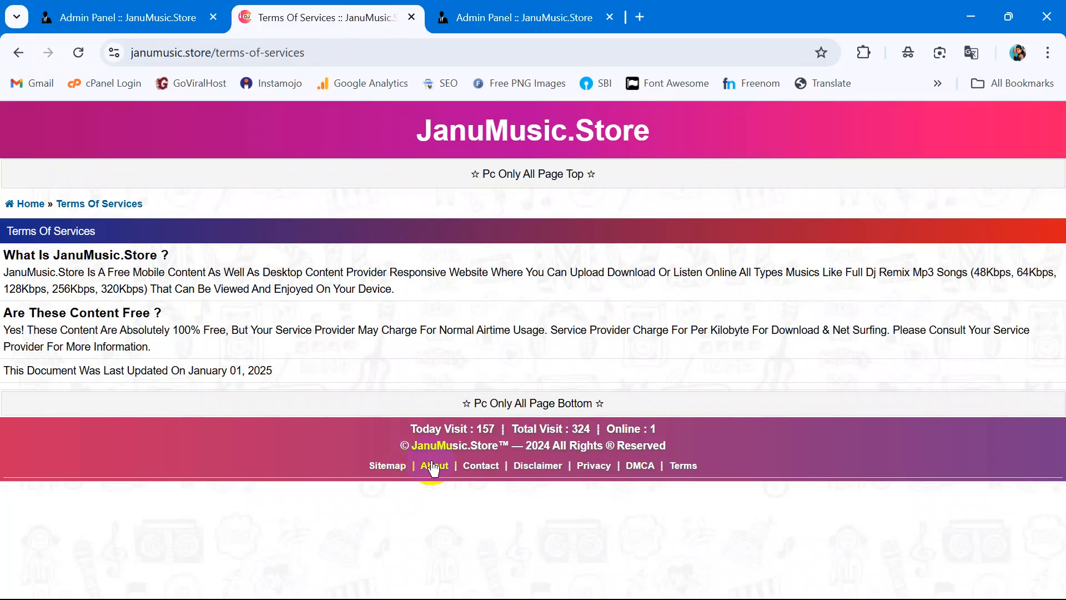
- Set the follow on facebook service on page 3 to Blocked and check the extra services on the public home page
click(136, 17)
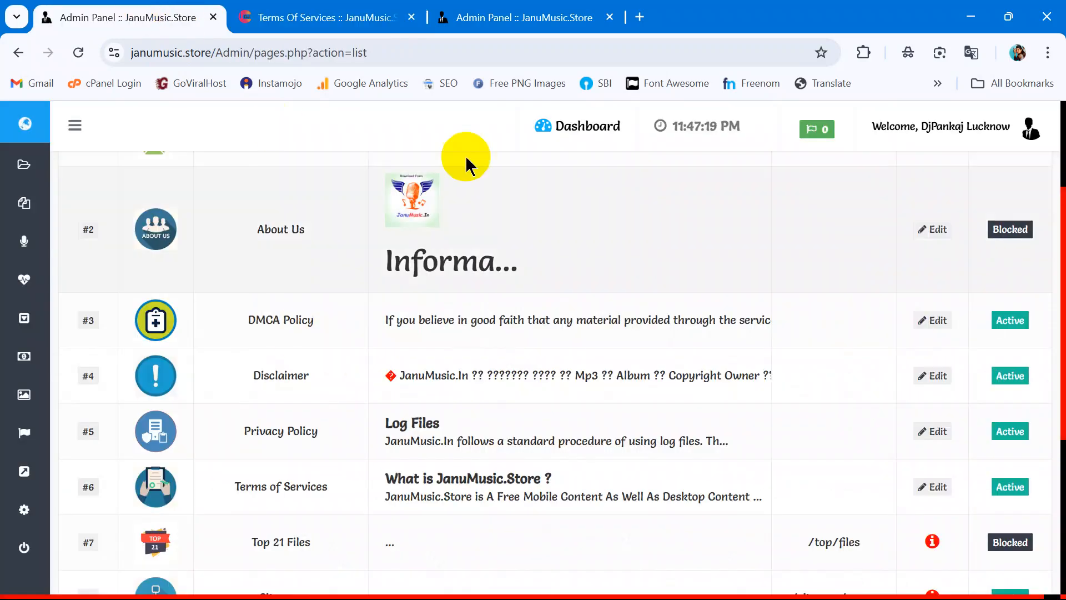
scroll(667, 373, down, 5)
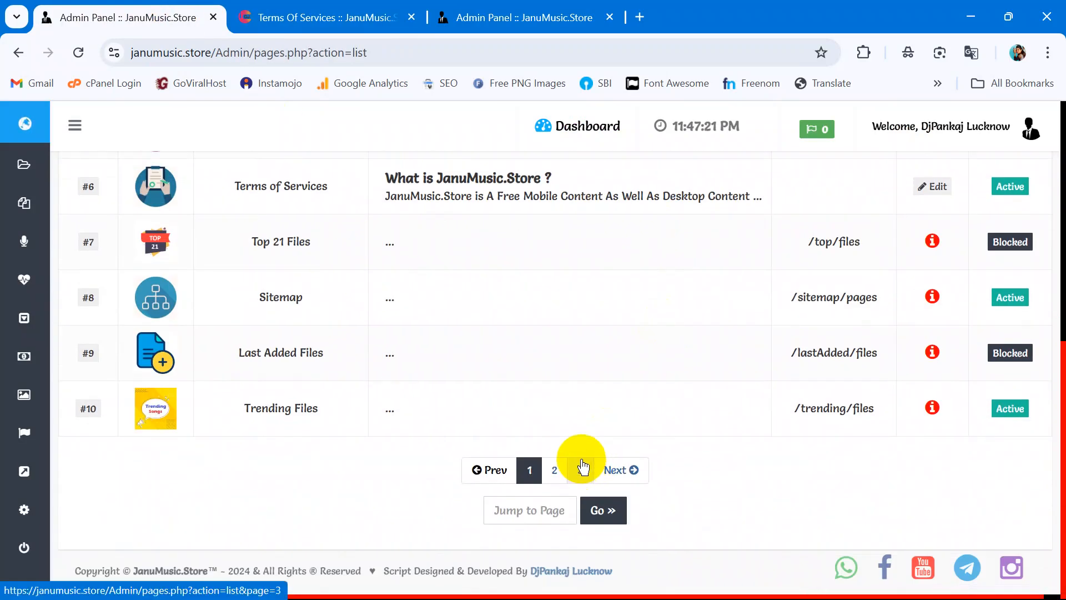
click(583, 464)
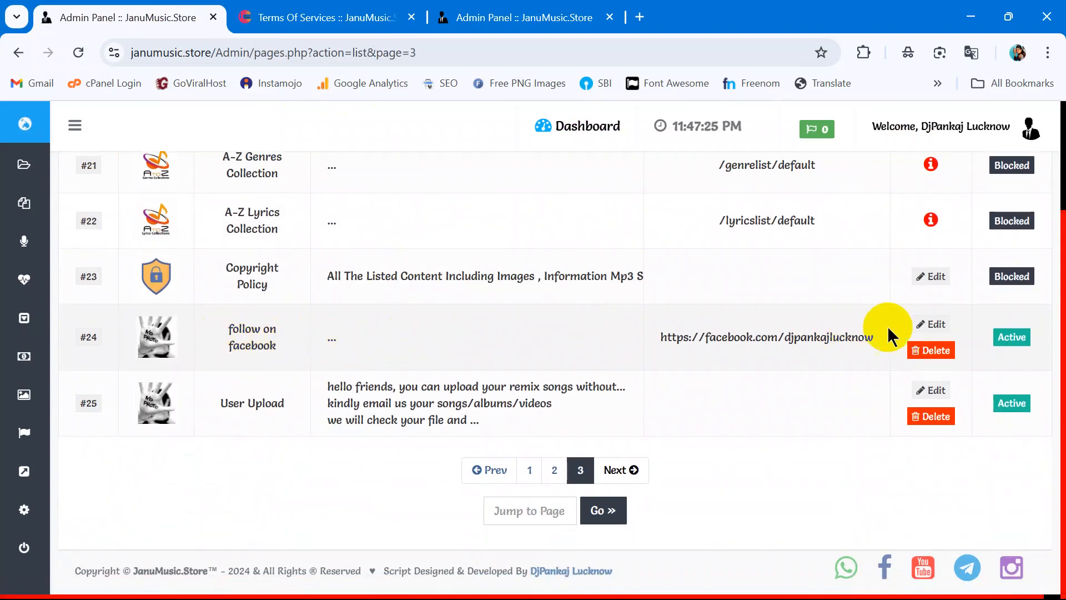
click(1009, 338)
click(275, 16)
click(524, 132)
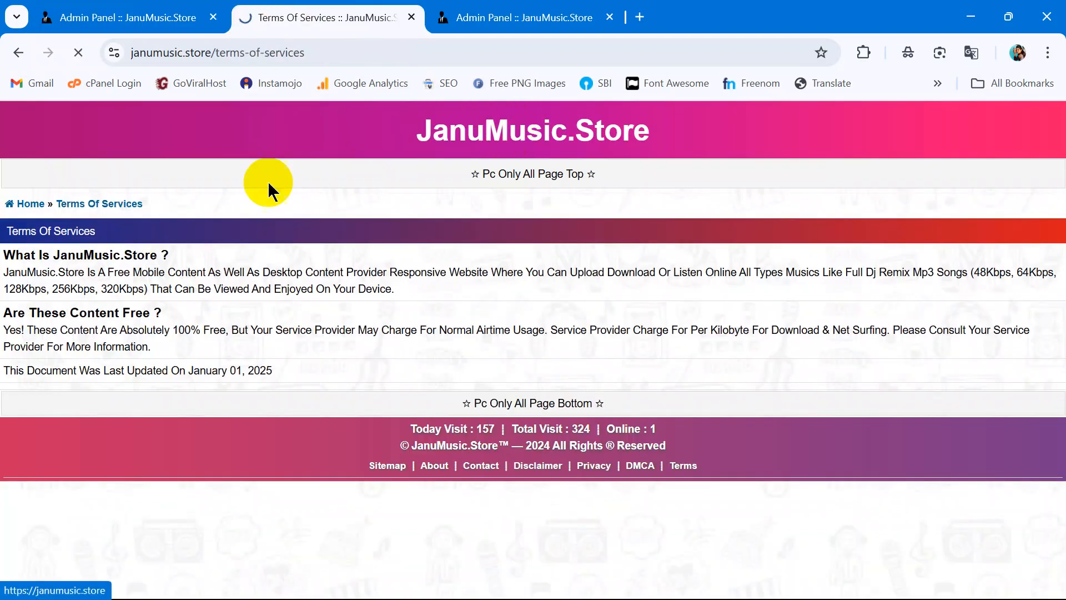
scroll(183, 250, down, 9)
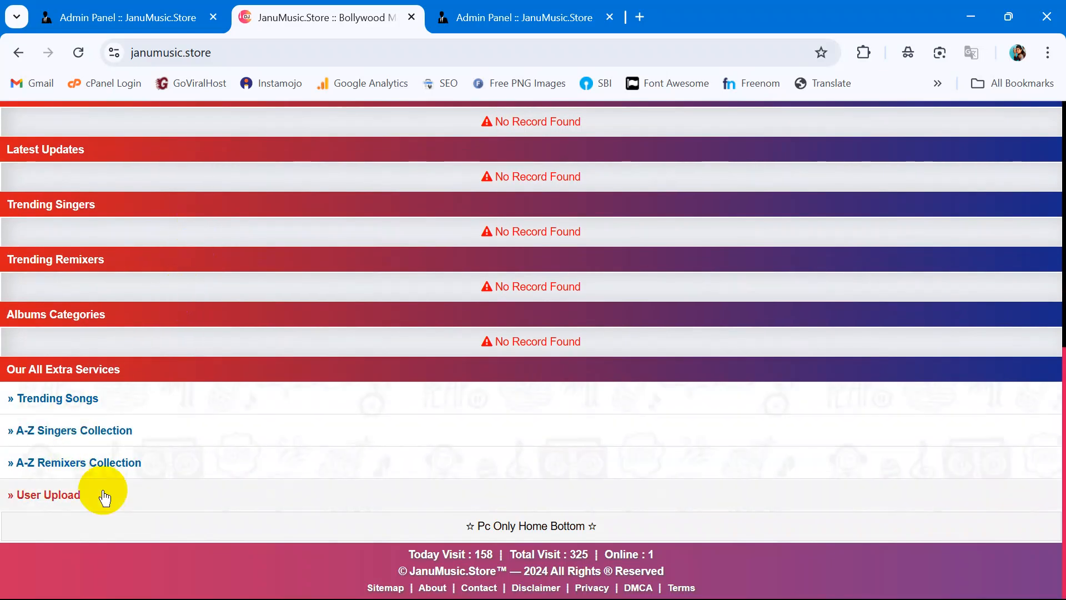
- Delete the follow on facebook service from the Extra Services List, entering the delete code to authorise it
click(145, 14)
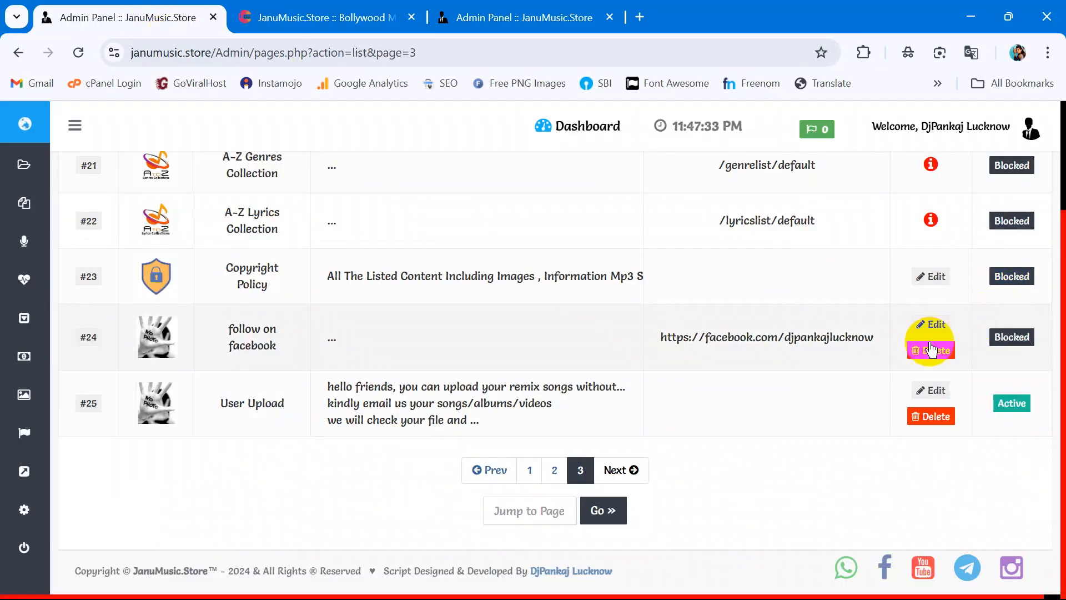
click(932, 352)
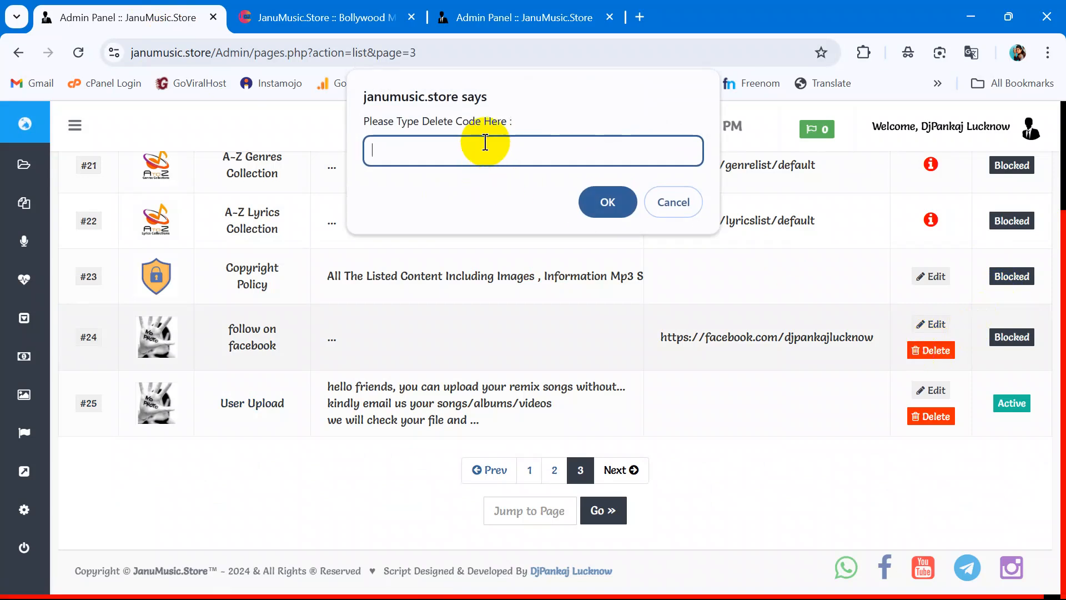
click(604, 209)
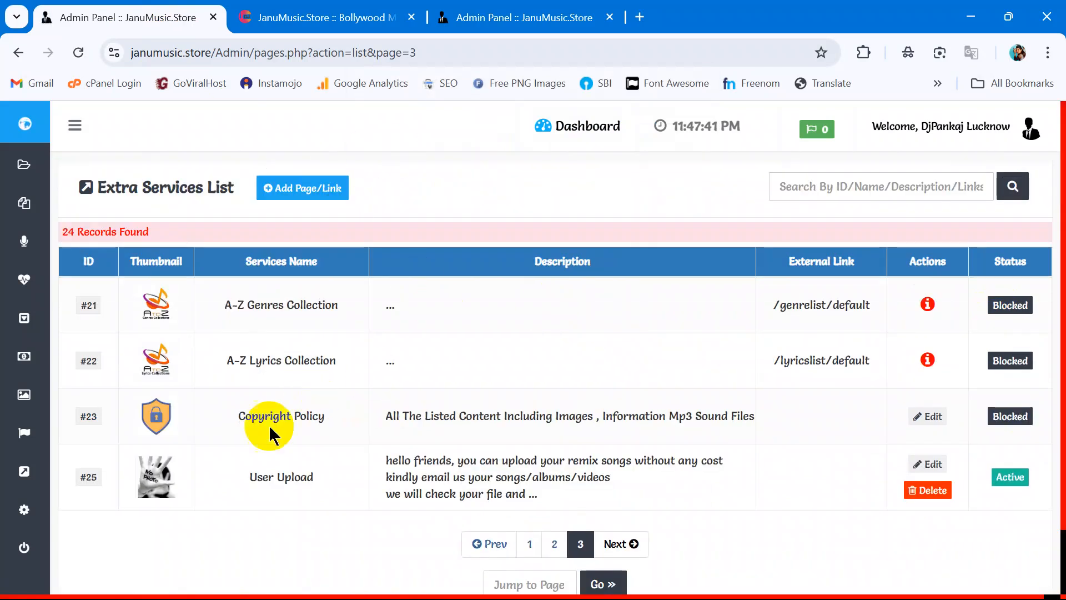
scroll(269, 425, down, 2)
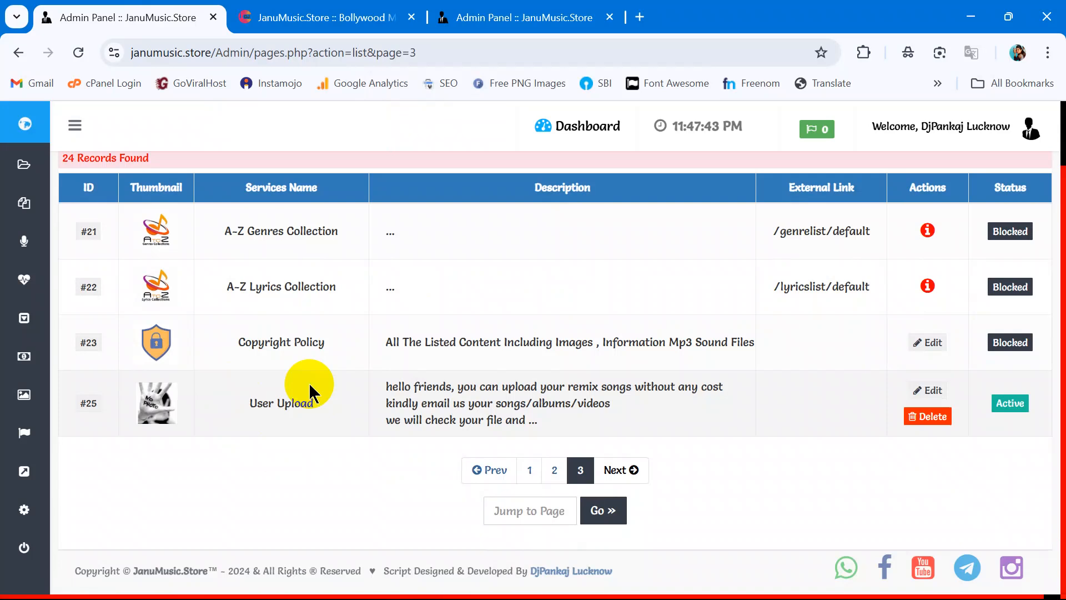
- Reload the public home page and check the links under Our All Extra Services
click(309, 13)
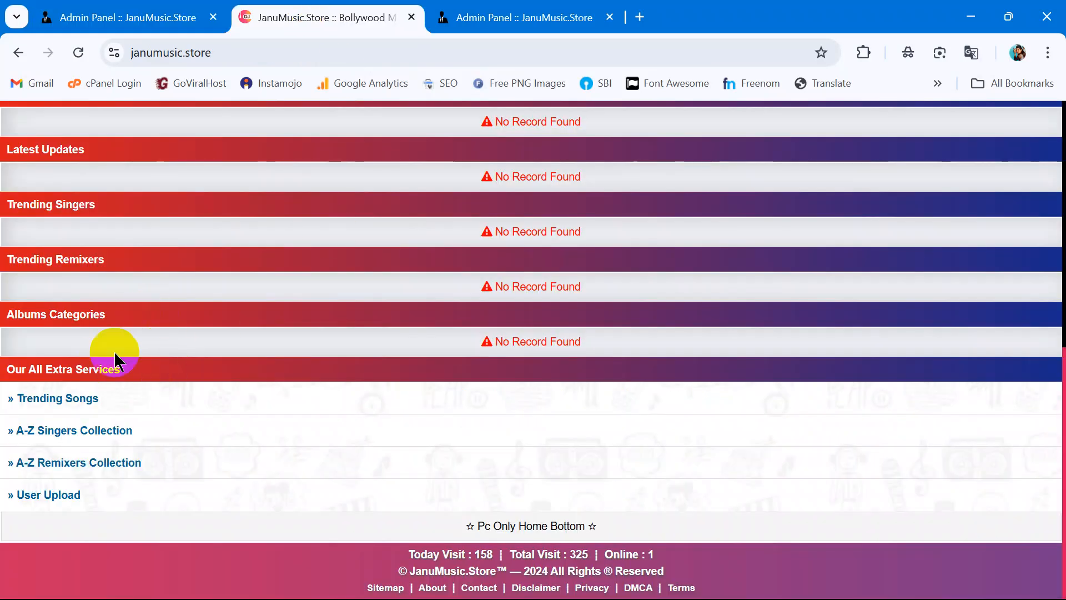
right_click(166, 314)
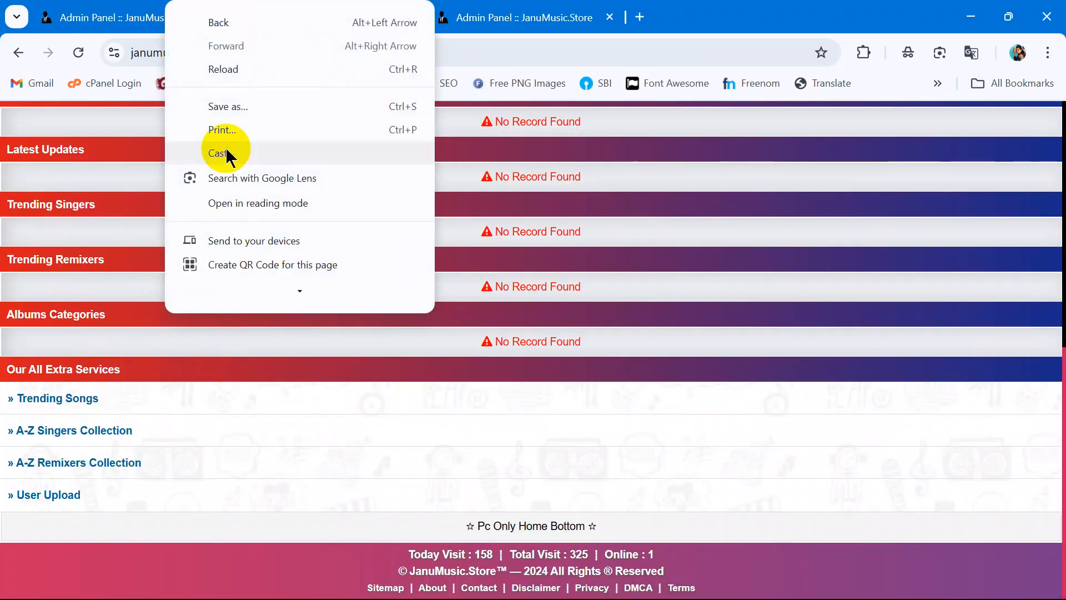
click(249, 69)
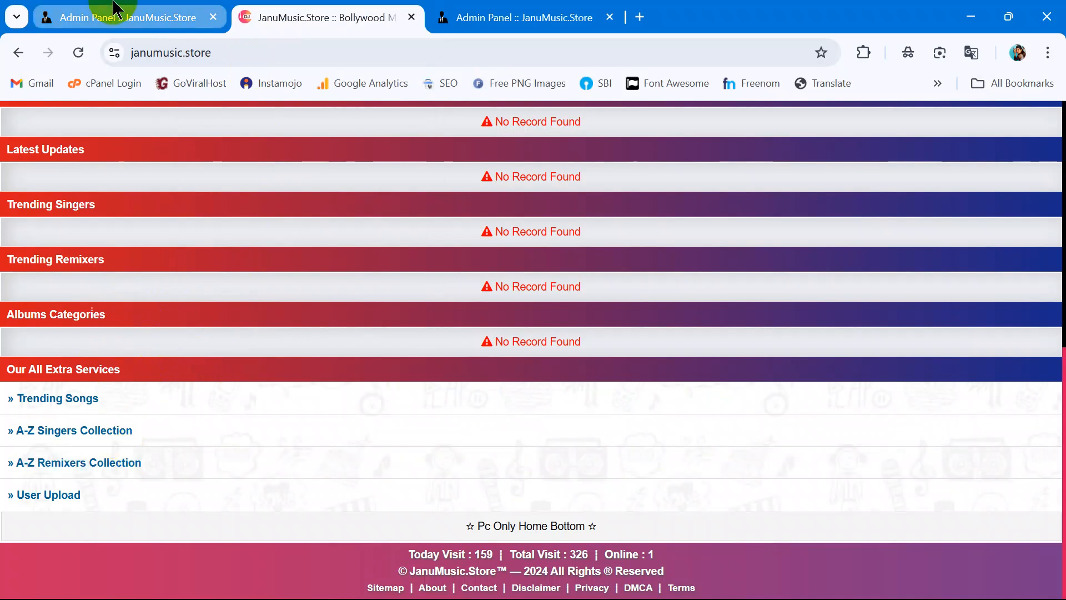
- Examine the built-in services, their external links and statuses on pages 2 and 1 of the admin's Extra Services List
click(134, 13)
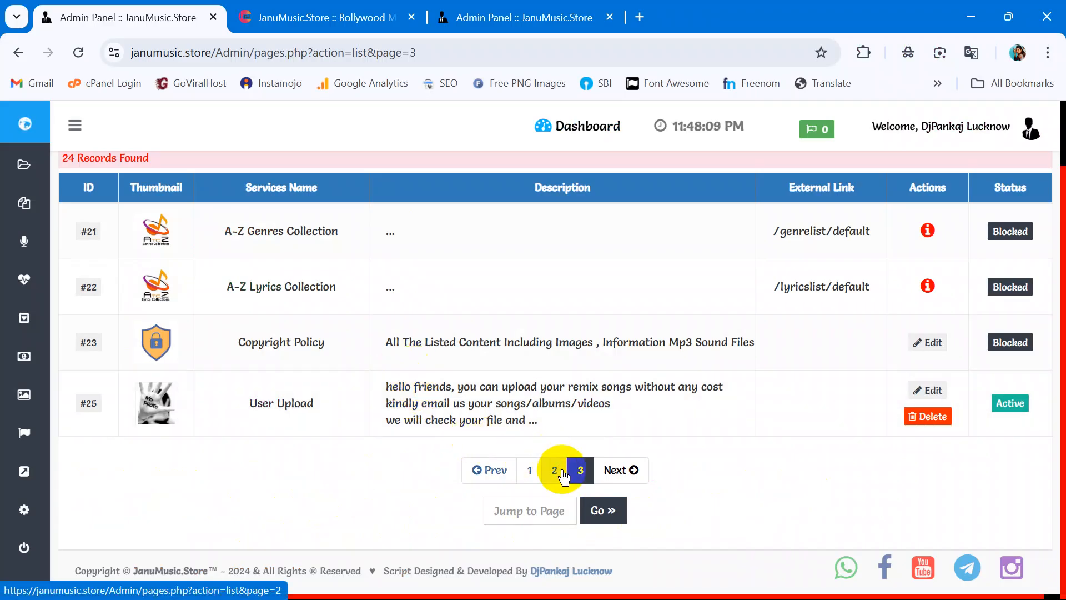
click(556, 469)
scroll(493, 424, down, 5)
scroll(359, 366, up, 5)
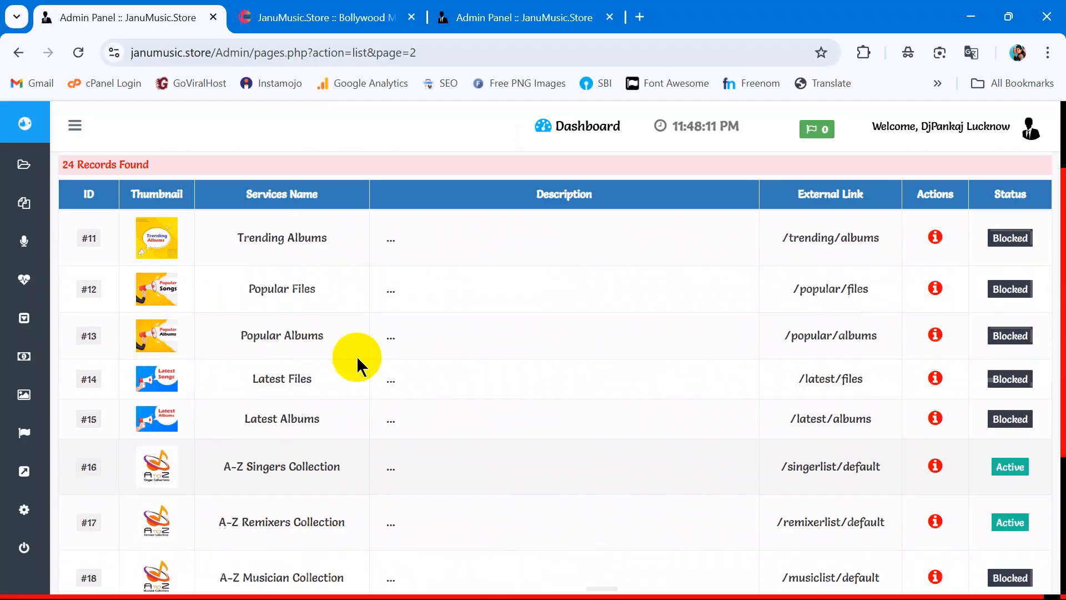
scroll(357, 366, up, 1)
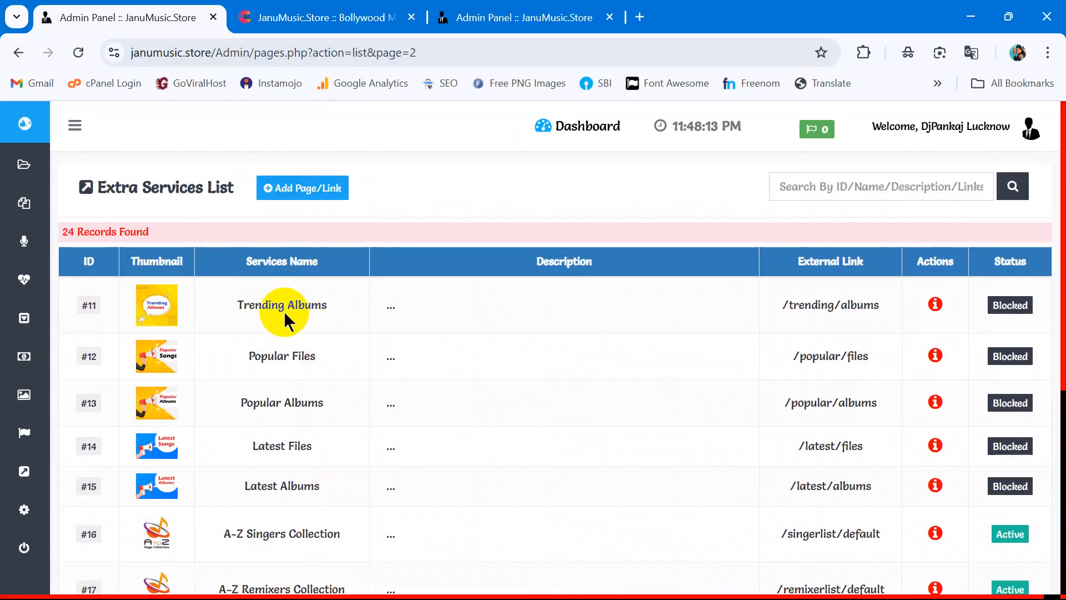
scroll(357, 353, down, 1)
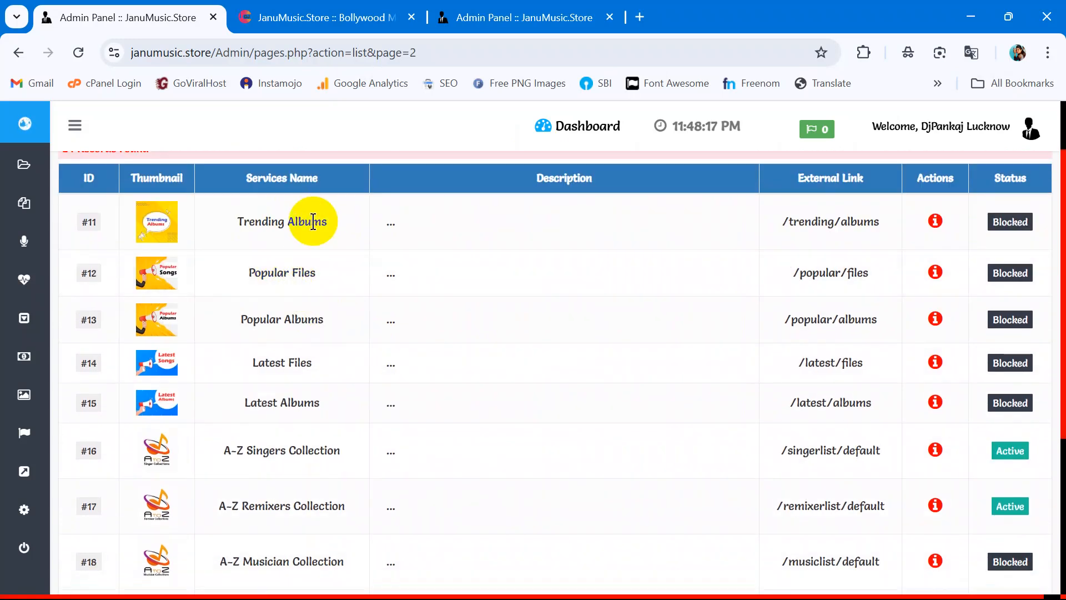
scroll(487, 345, down, 3)
click(529, 483)
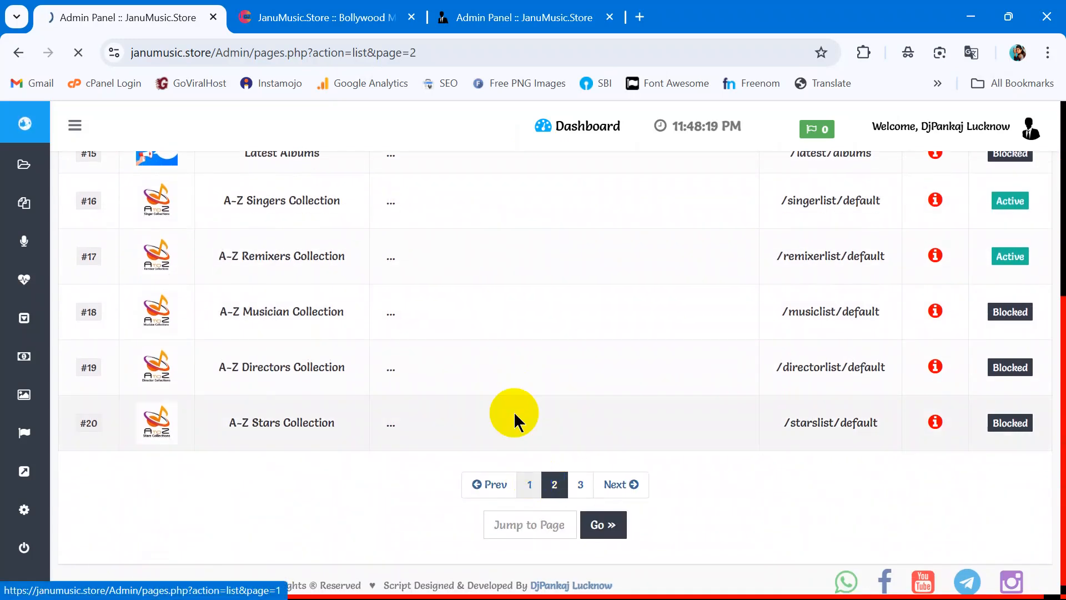
scroll(474, 306, down, 4)
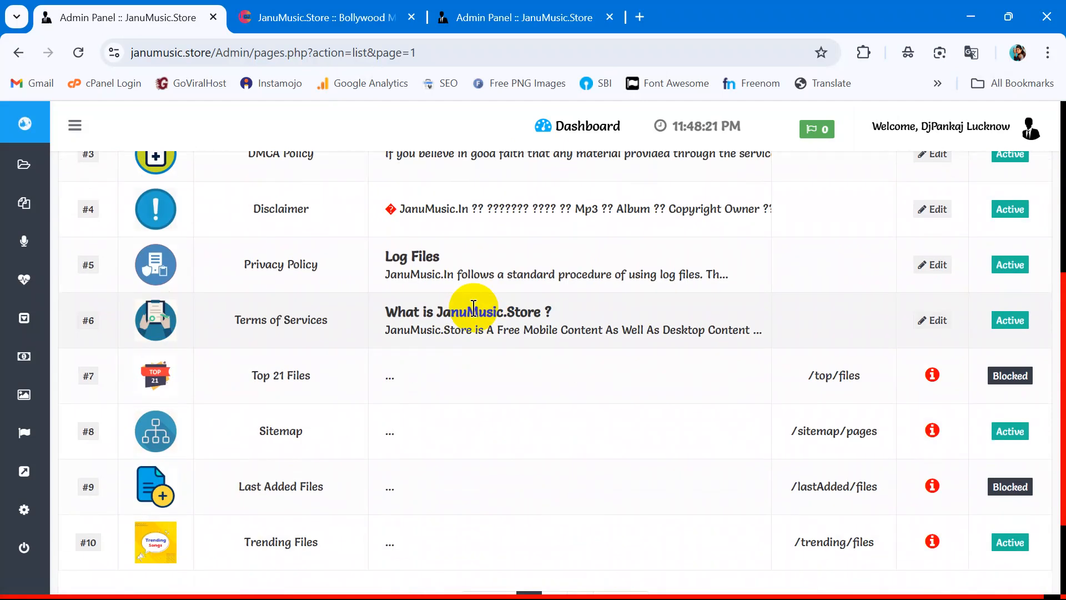
scroll(473, 307, down, 2)
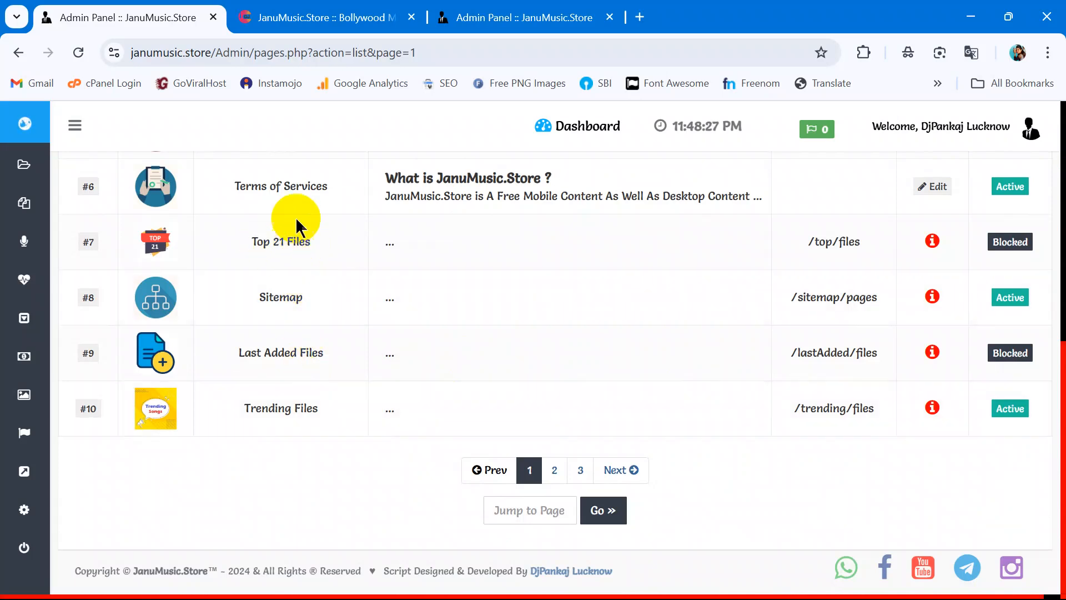
- Open the Trending Songs page on the public site and select files at the end of its address
click(300, 16)
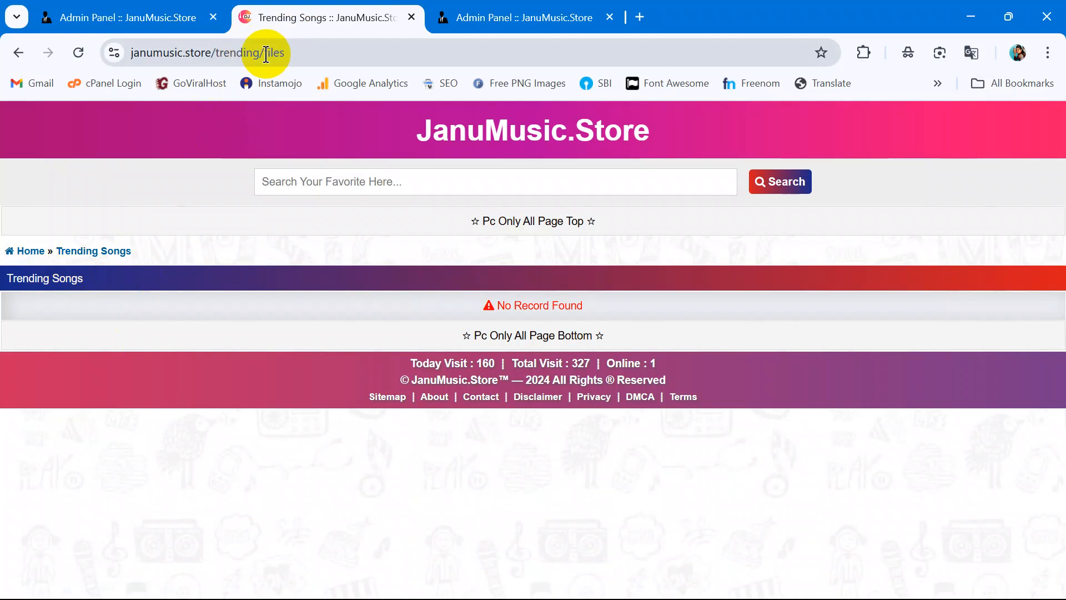
click(268, 50)
double_click(310, 62)
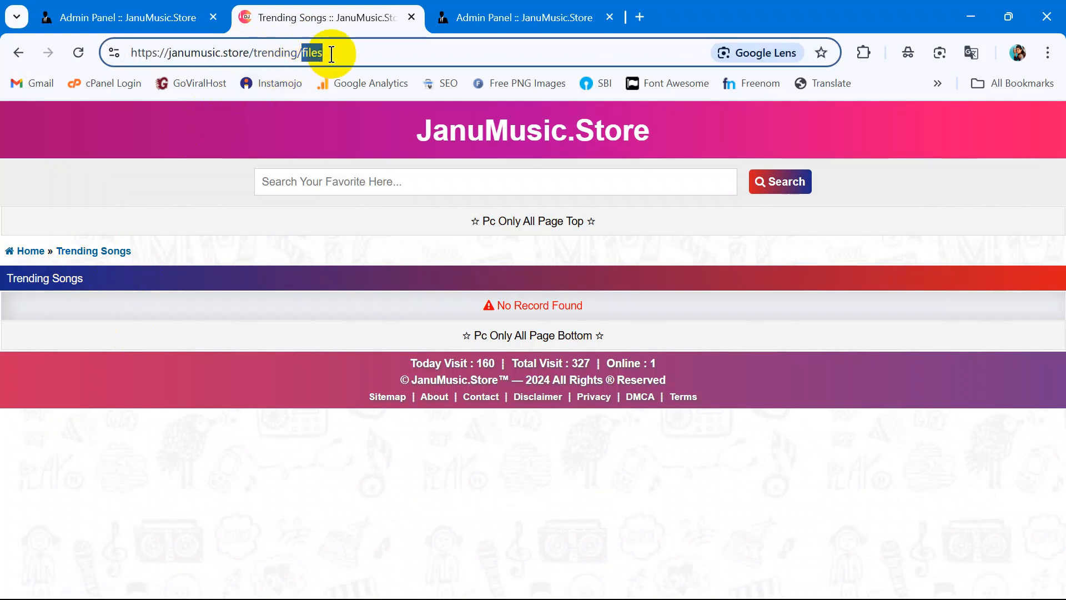
- Try songs, video, documents and image in turn as the last part of the Trending page's address
text(songs)
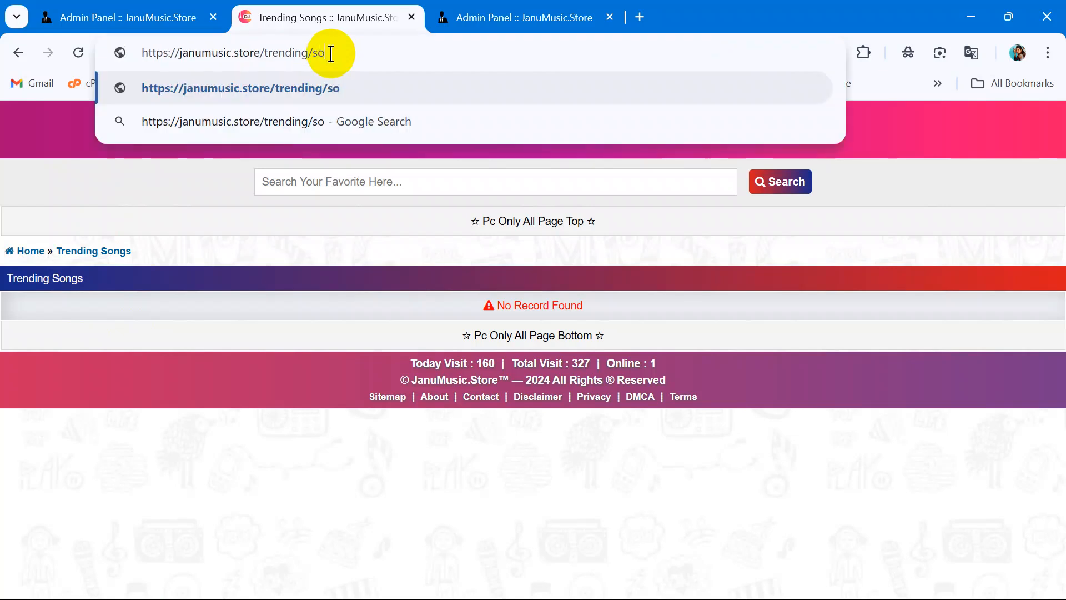
key(BackSpace)
key(BackSpace)
key(BackSpace)
key(BackSpace)
key(BackSpace)
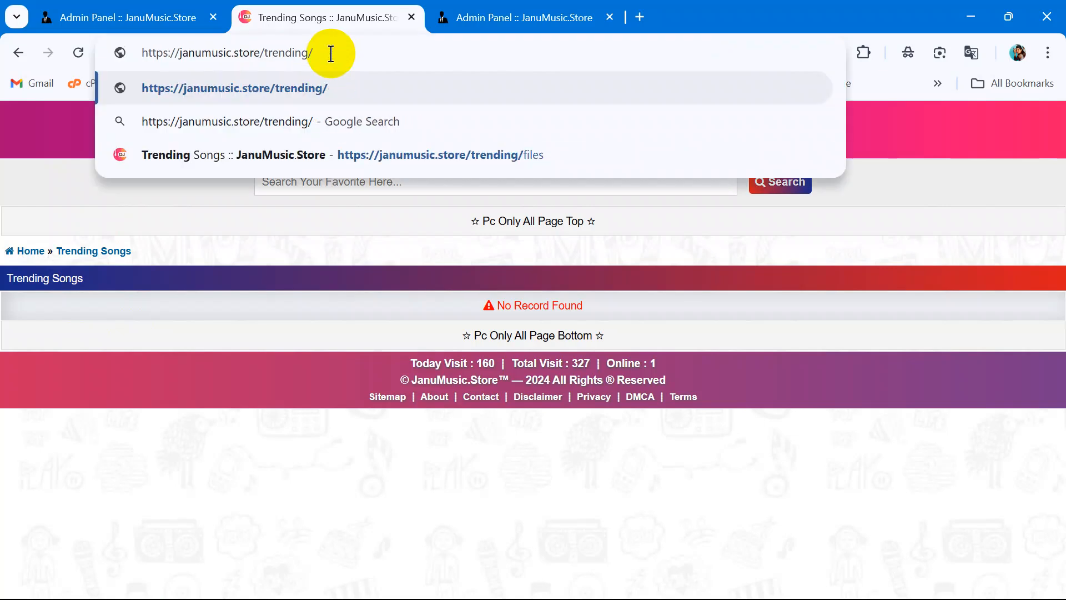
text(video)
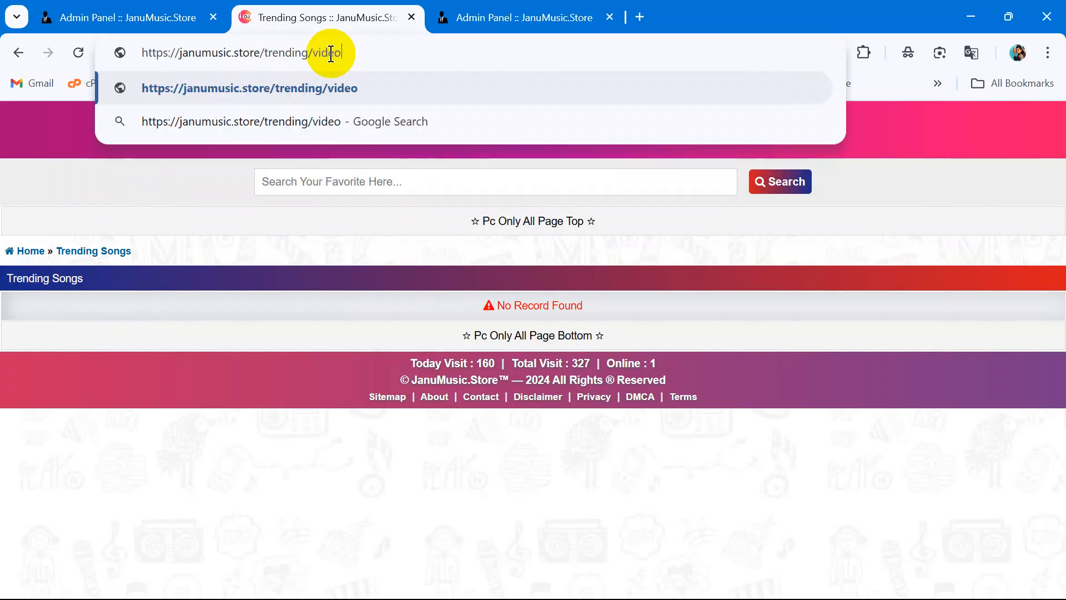
key(BackSpace)
key(BackSpace)
key(BackSpace)
key(BackSpace)
key(BackSpace)
text(documents)
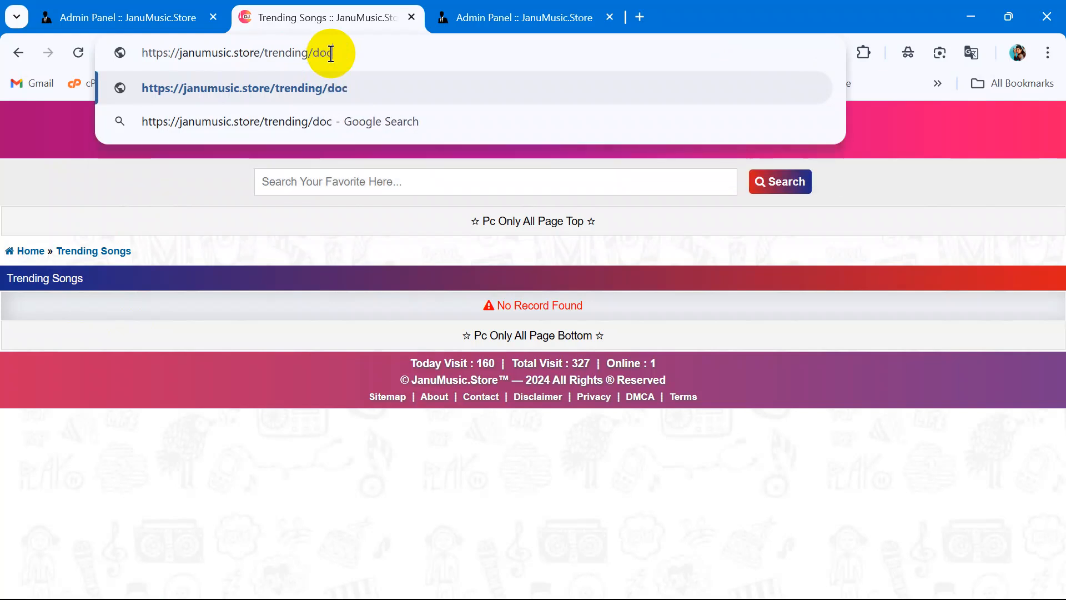
key(BackSpace)
key(BackSpace)
key(BackSpace)
key(BackSpace)
key(BackSpace)
key(BackSpace)
key(BackSpace)
key(BackSpace)
key(BackSpace)
text(image)
key(BackSpace)
key(BackSpace)
key(BackSpace)
key(BackSpace)
key(BackSpace)
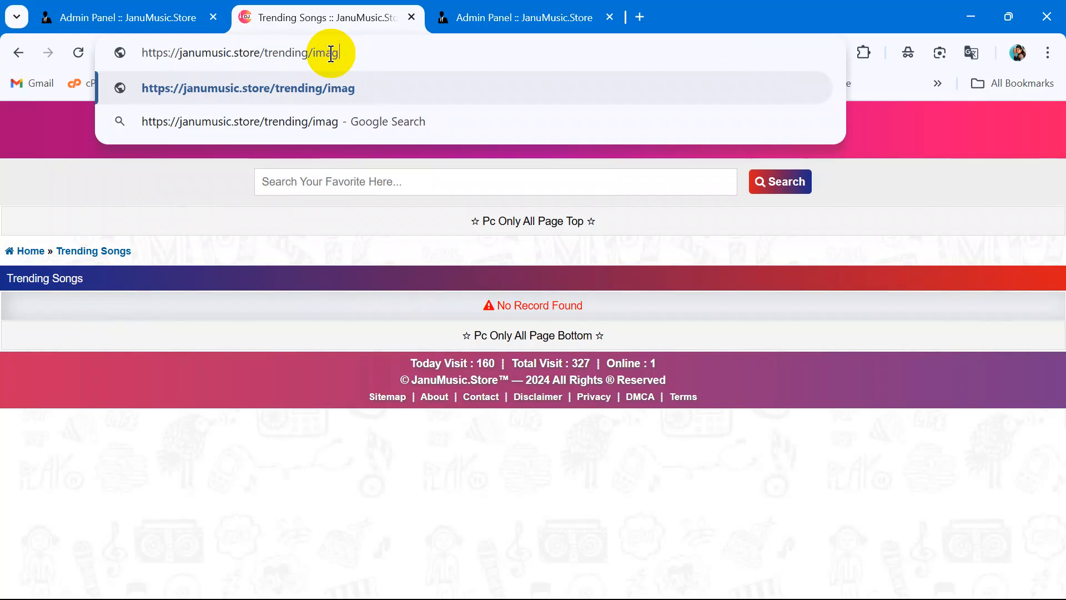
- Load the Trending page with movies as the last part of its address and highlight that part
text(movies)
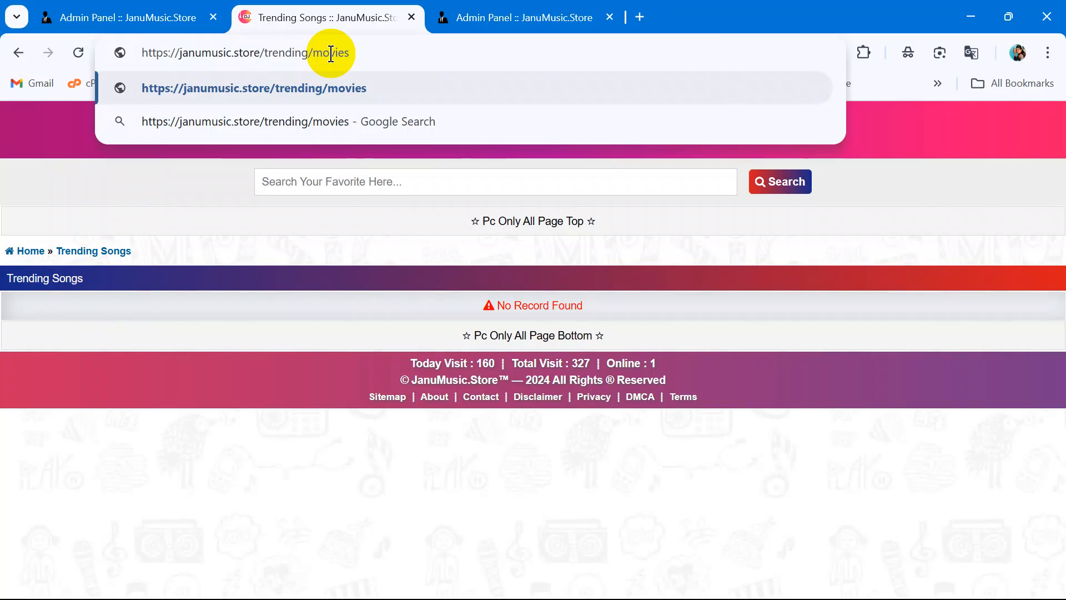
key(Return)
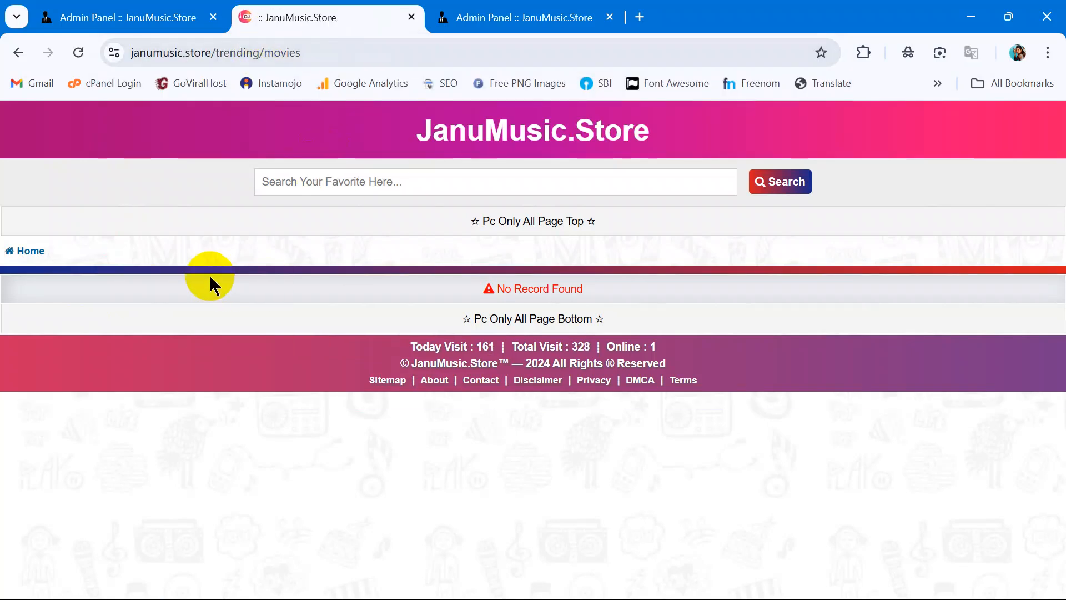
click(281, 46)
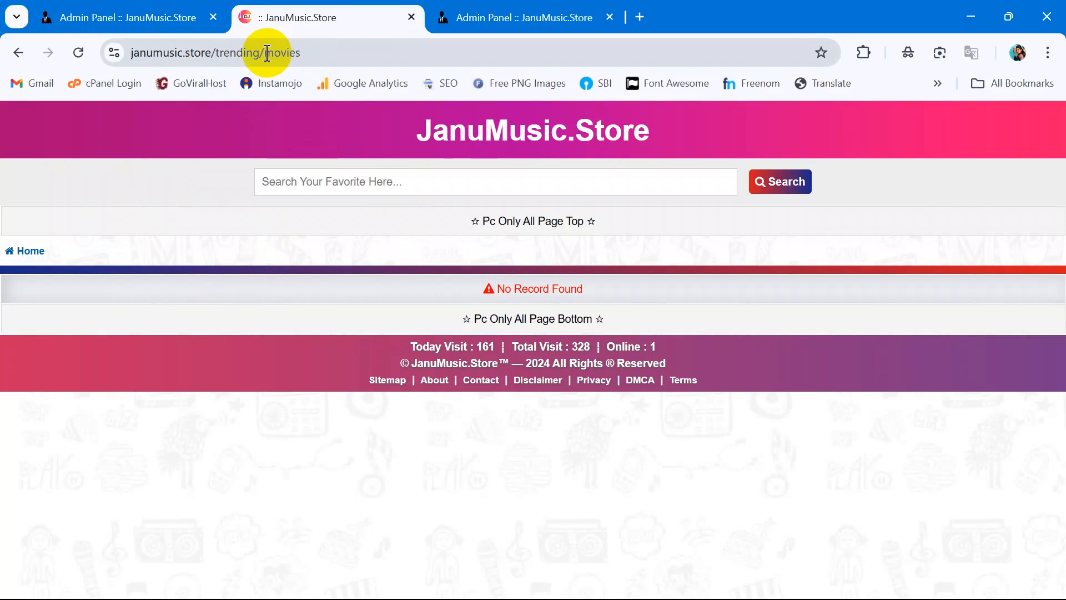
drag(265, 53, 333, 54)
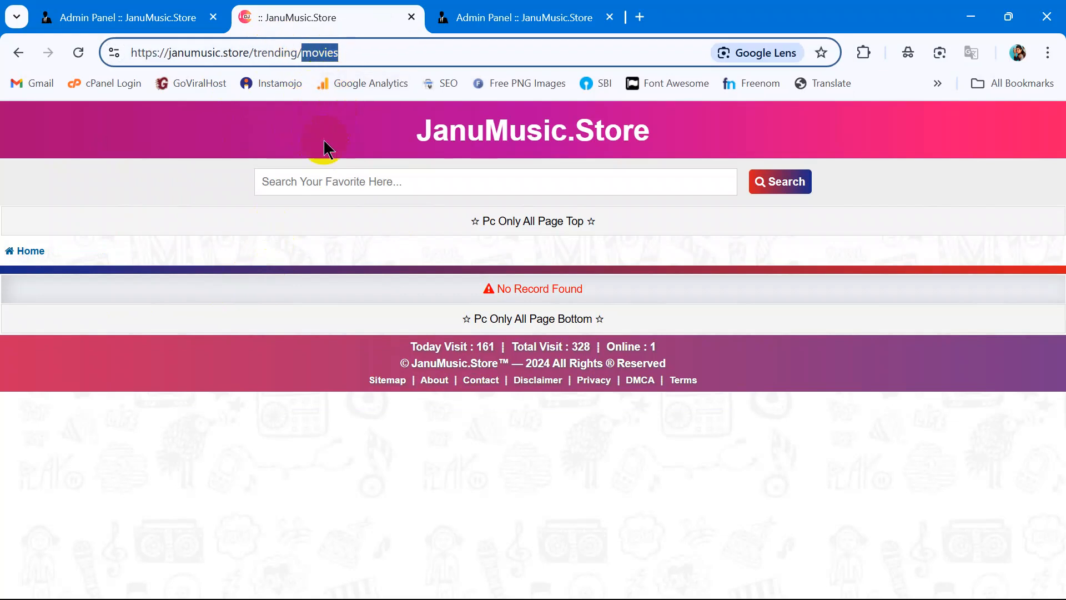